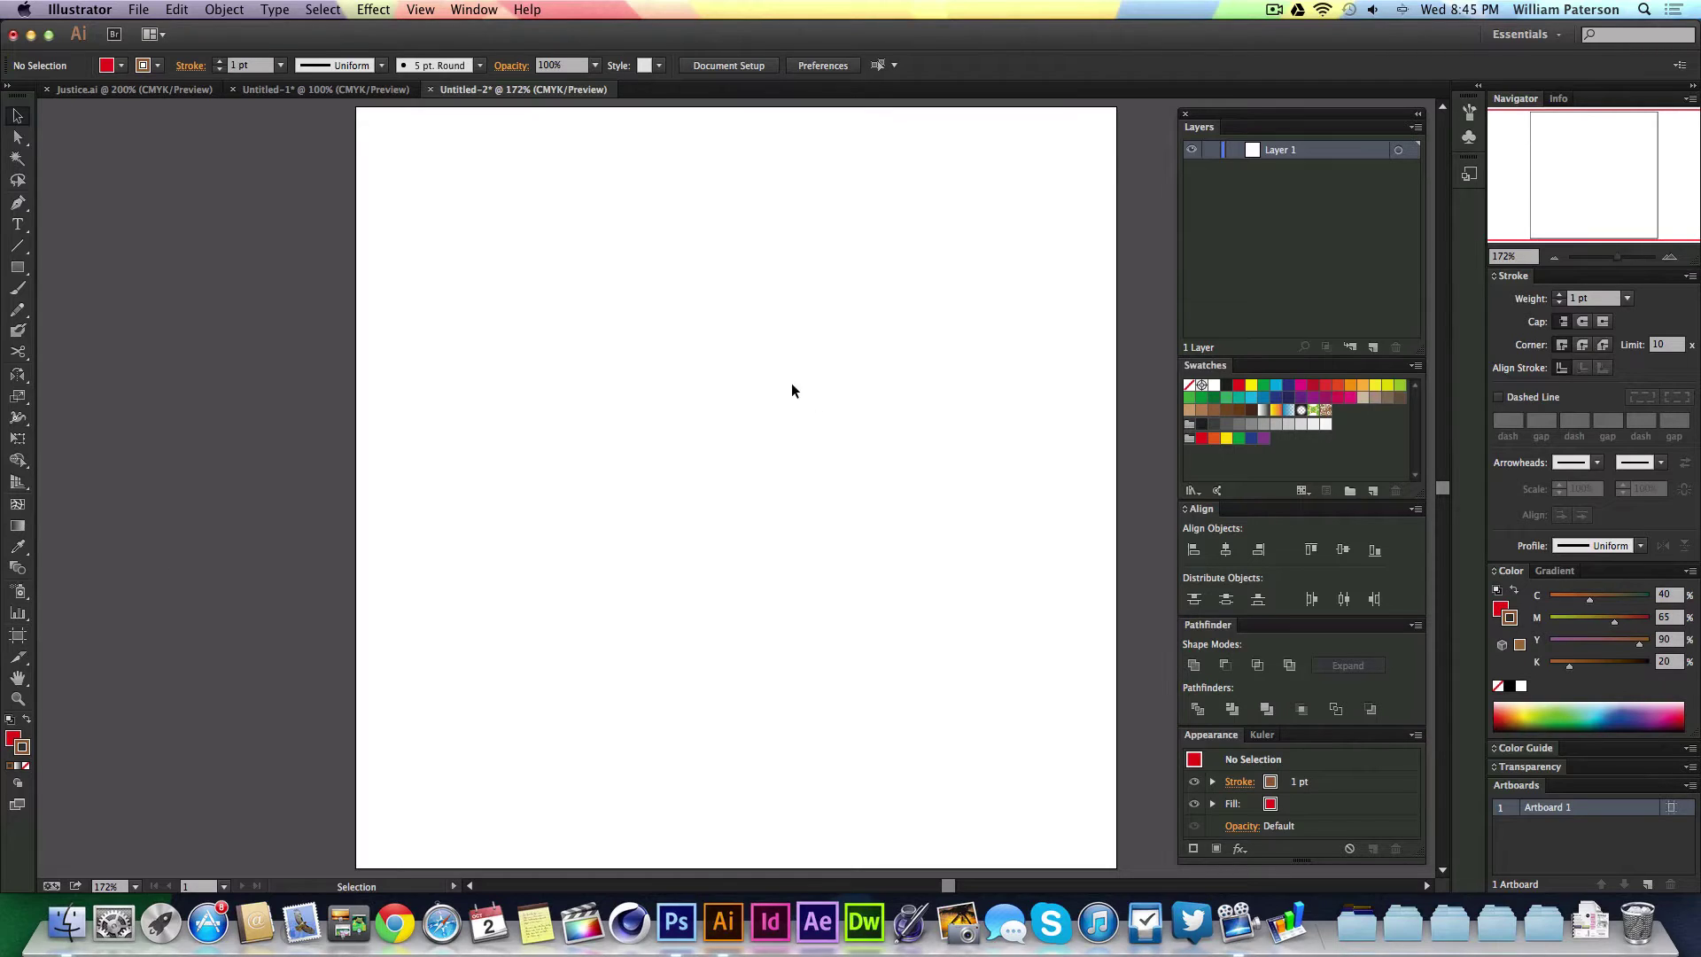
Draw a red square of about 170 px in the middle of the artboard and select it
{"action": "left_click_drag", "start_coordinate": [20, 272], "coordinate": [53, 266]}
{"action": "left_click_drag", "start_coordinate": [604, 422], "coordinate": [864, 682]}
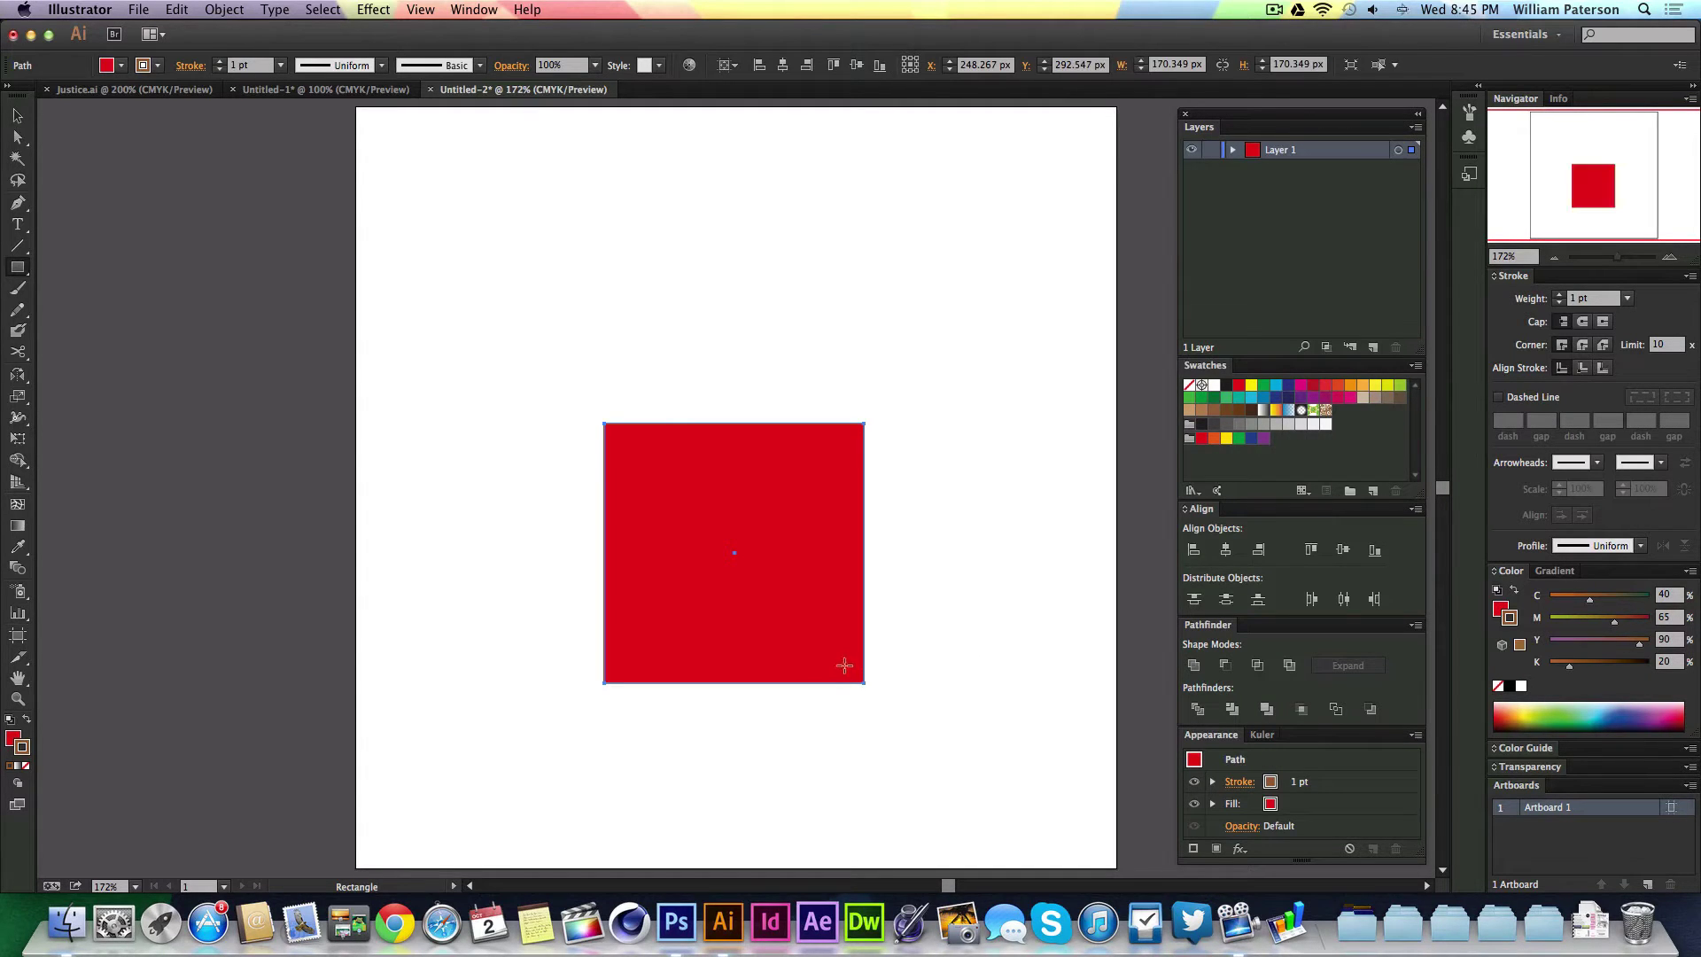
{"action": "key", "text": "v"}
{"action": "left_click", "coordinate": [896, 412]}
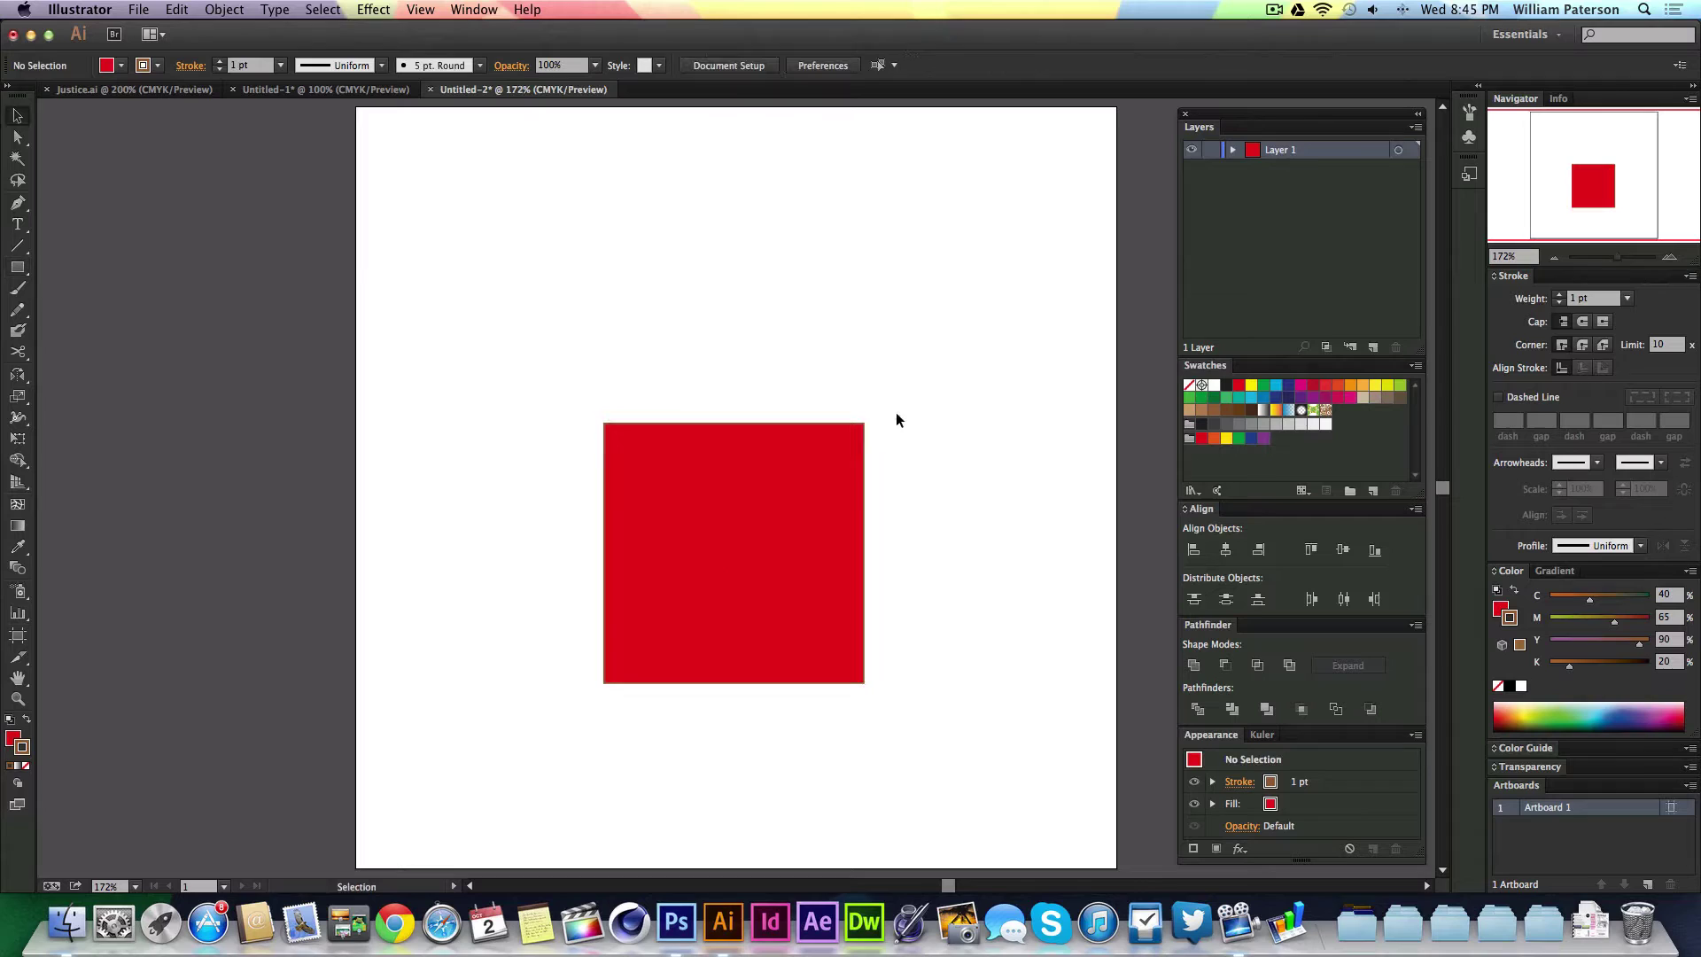
{"action": "left_click_drag", "start_coordinate": [914, 383], "coordinate": [677, 606]}
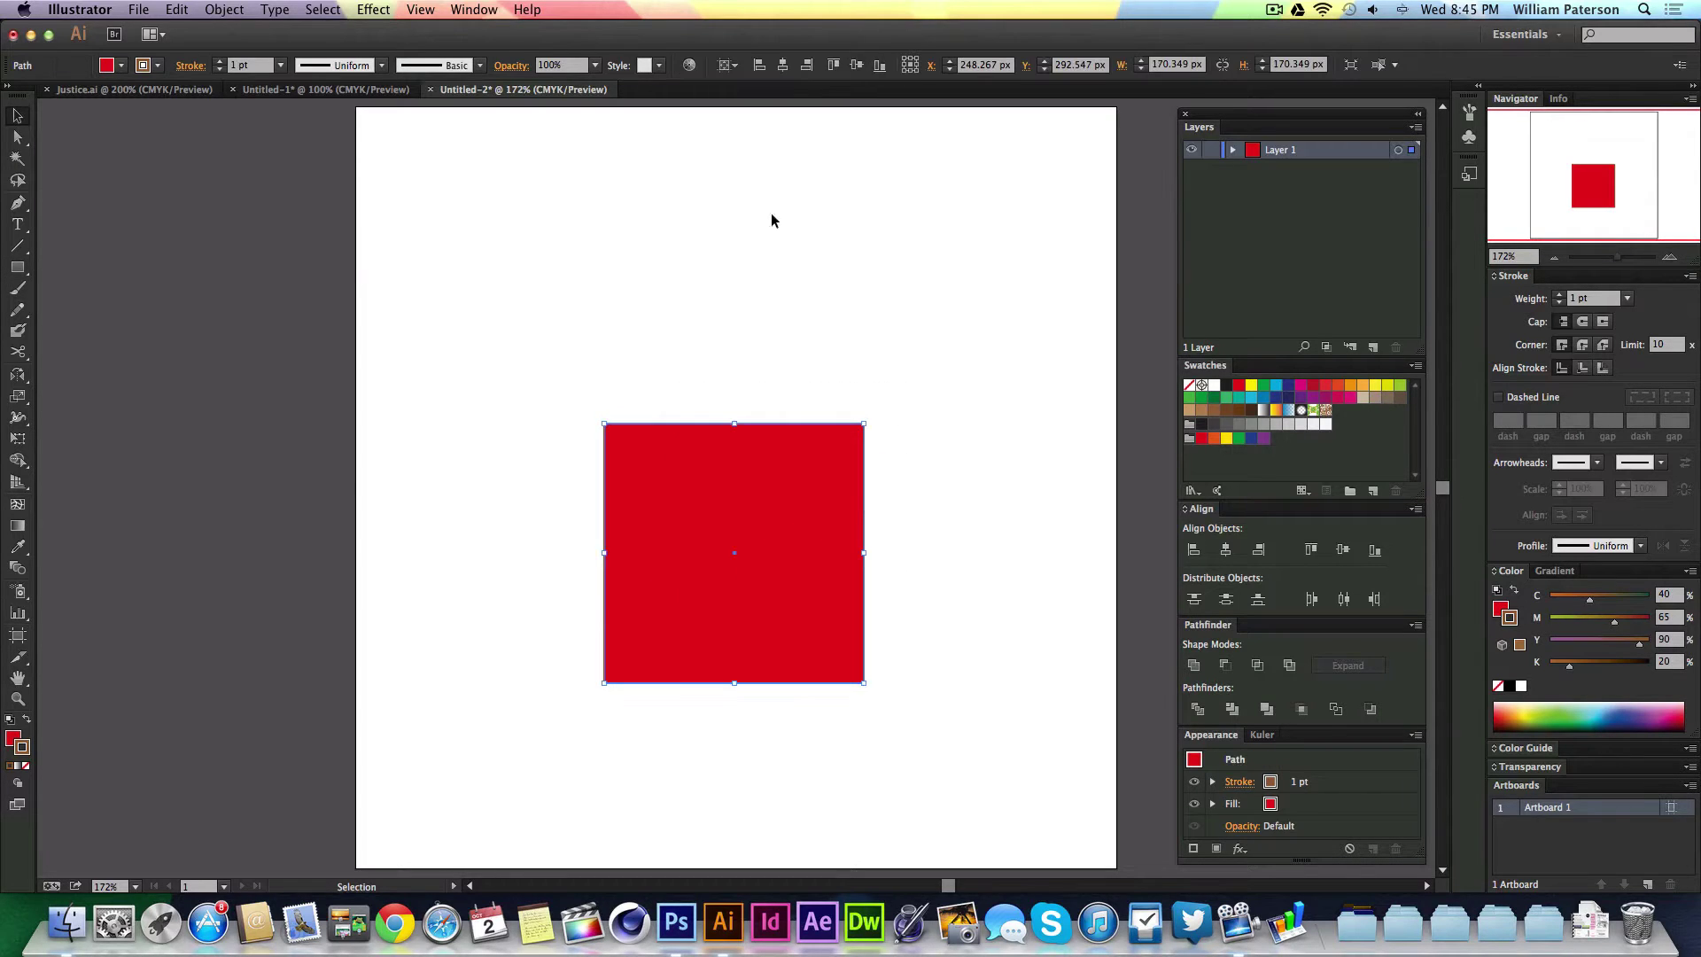
Centre the square horizontally and vertically to the artboard, at X 250 px, Y 250 px
{"action": "left_click", "coordinate": [782, 65]}
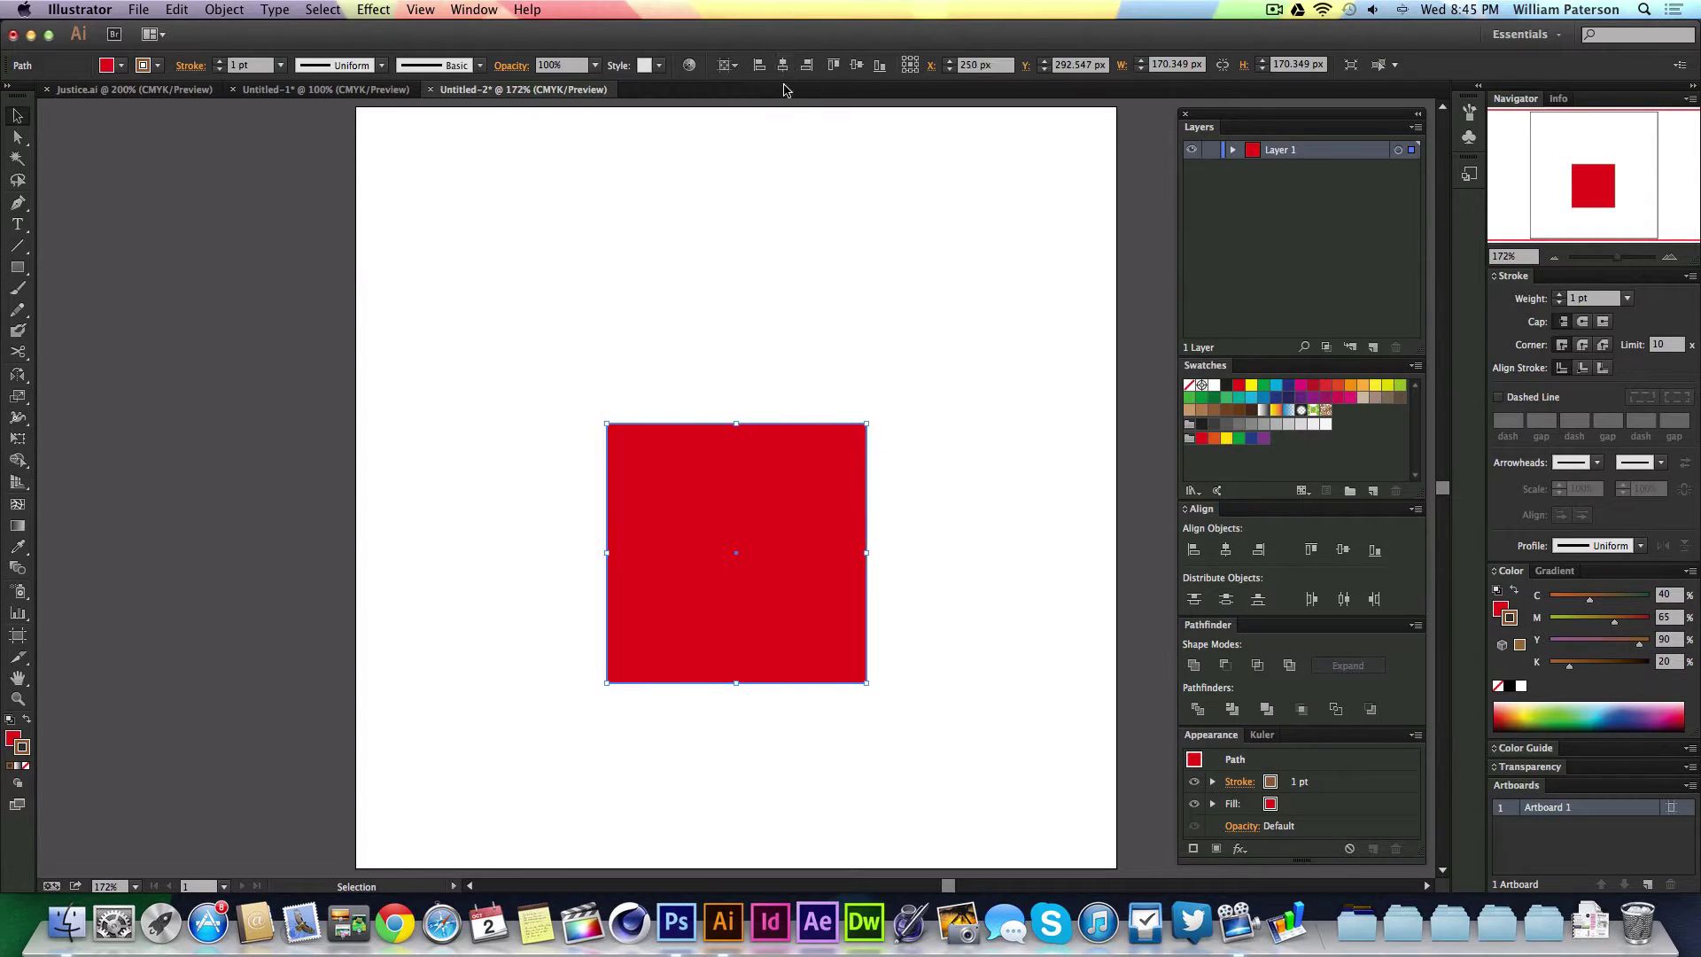
{"action": "left_click", "coordinate": [856, 65]}
{"action": "left_click", "coordinate": [942, 357]}
{"action": "left_click_drag", "start_coordinate": [970, 309], "coordinate": [576, 509]}
{"action": "left_click", "coordinate": [536, 493]}
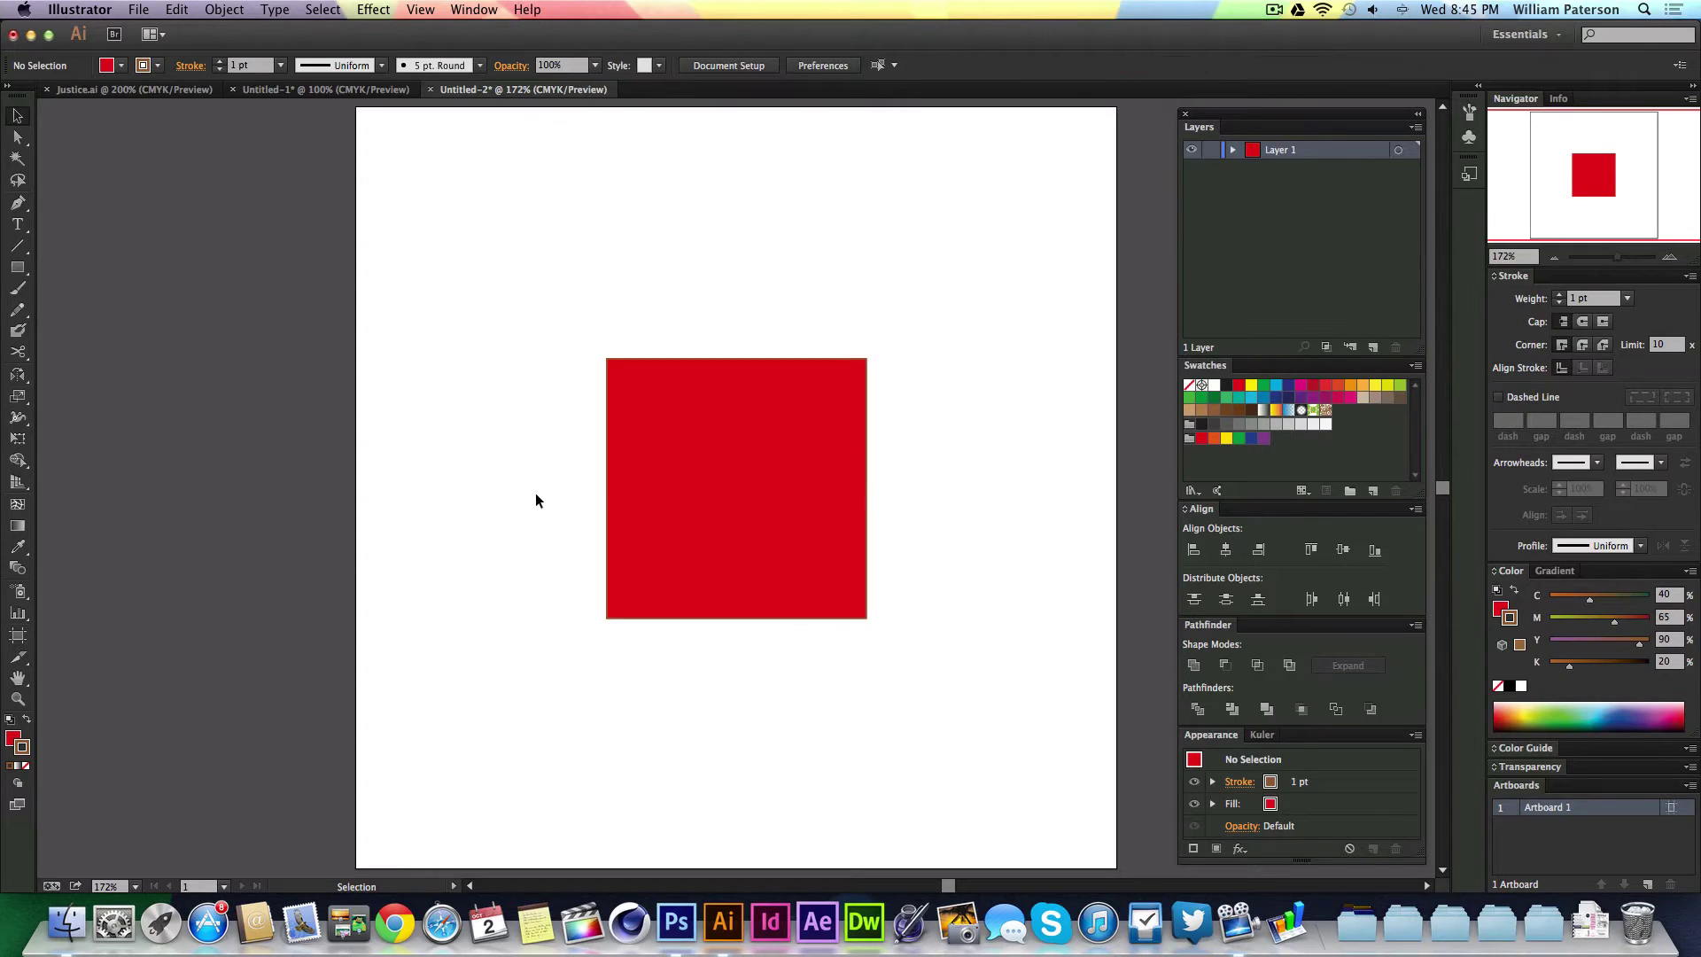
{"action": "left_click_drag", "start_coordinate": [809, 231], "coordinate": [714, 439]}
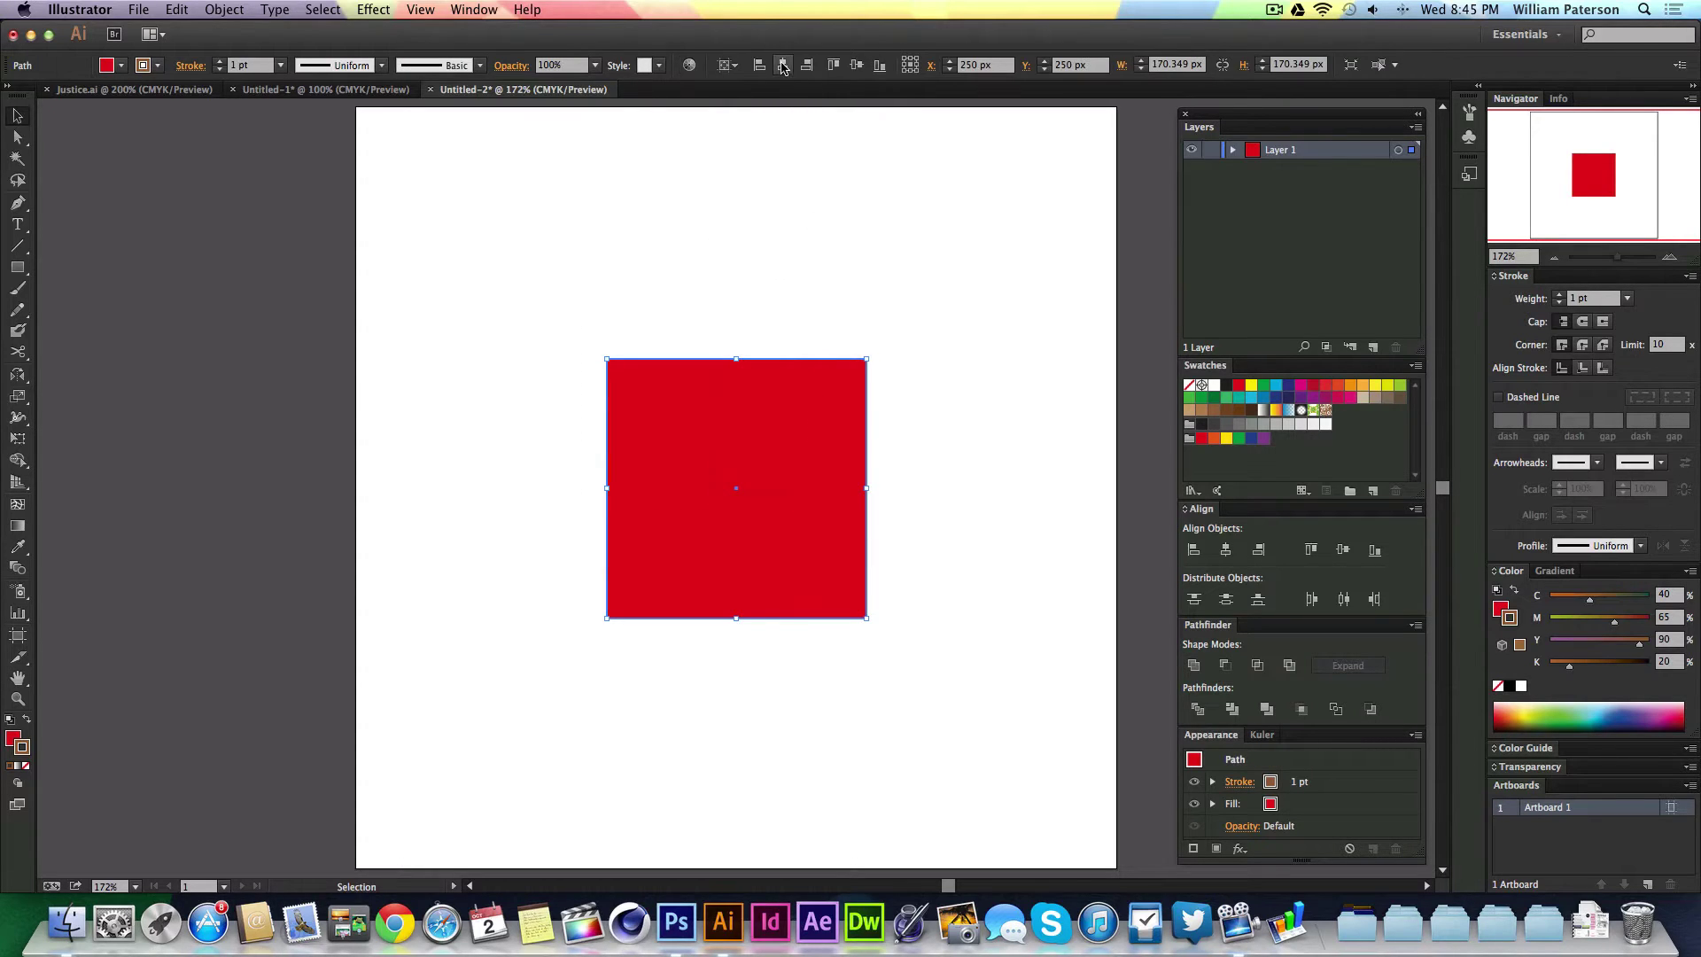
{"action": "left_click", "coordinate": [728, 65]}
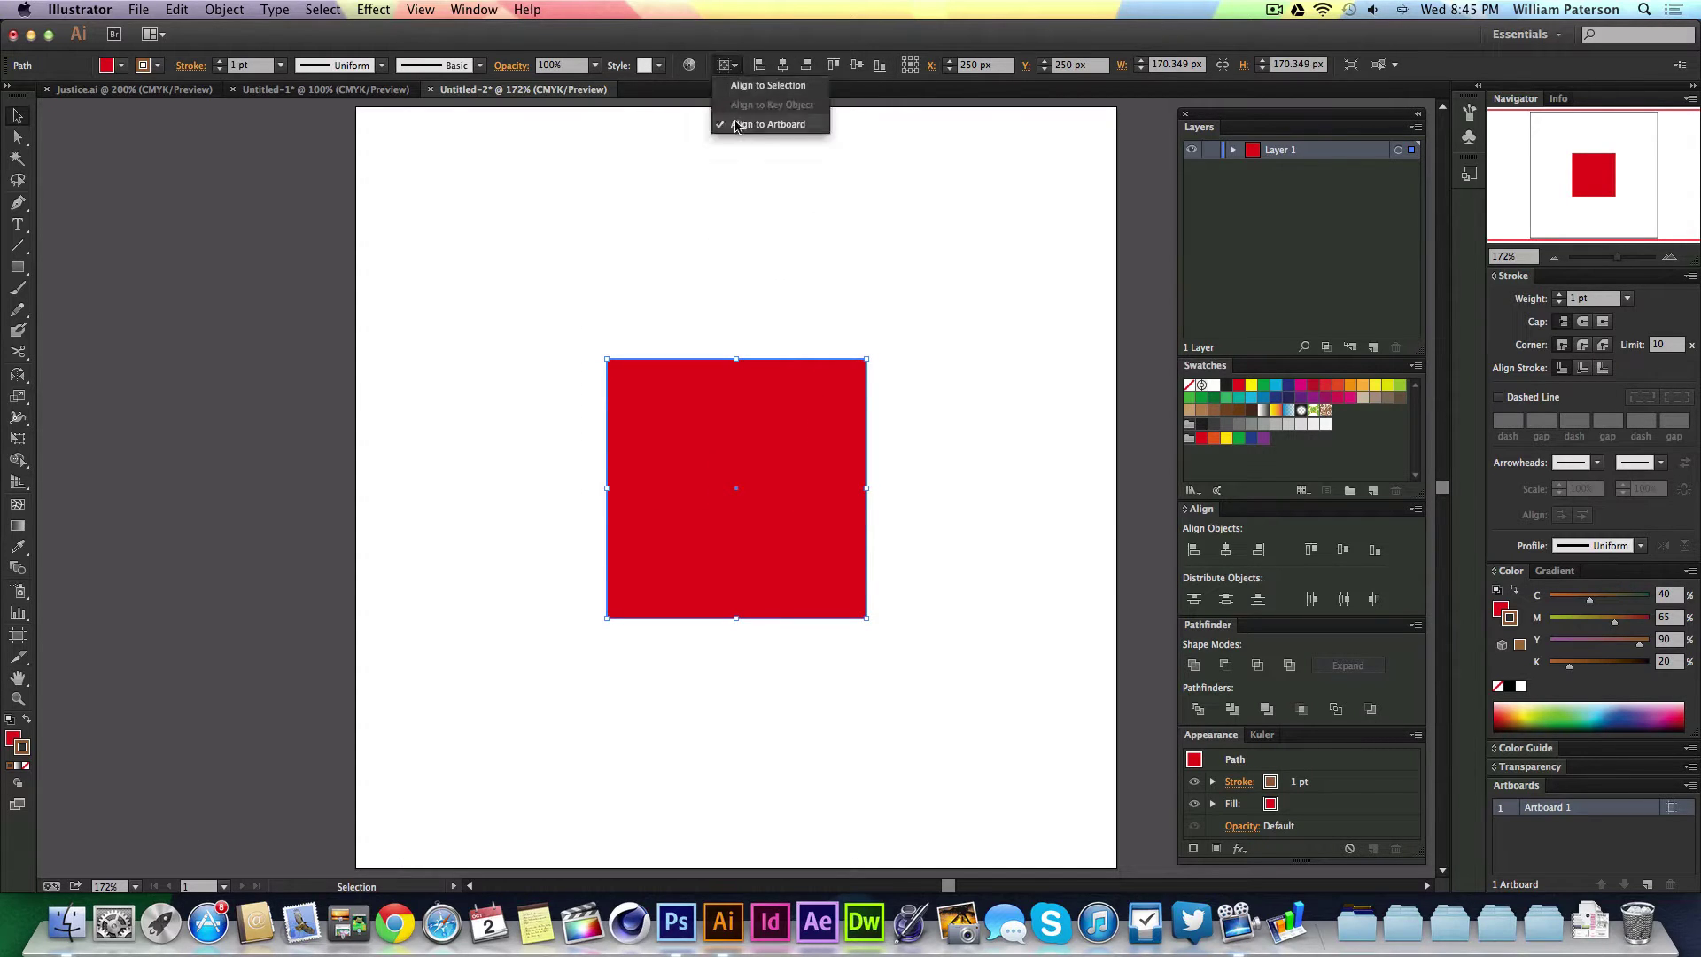
{"action": "left_click", "coordinate": [893, 250]}
{"action": "left_click_drag", "start_coordinate": [926, 365], "coordinate": [543, 504]}
{"action": "left_click", "coordinate": [539, 502]}
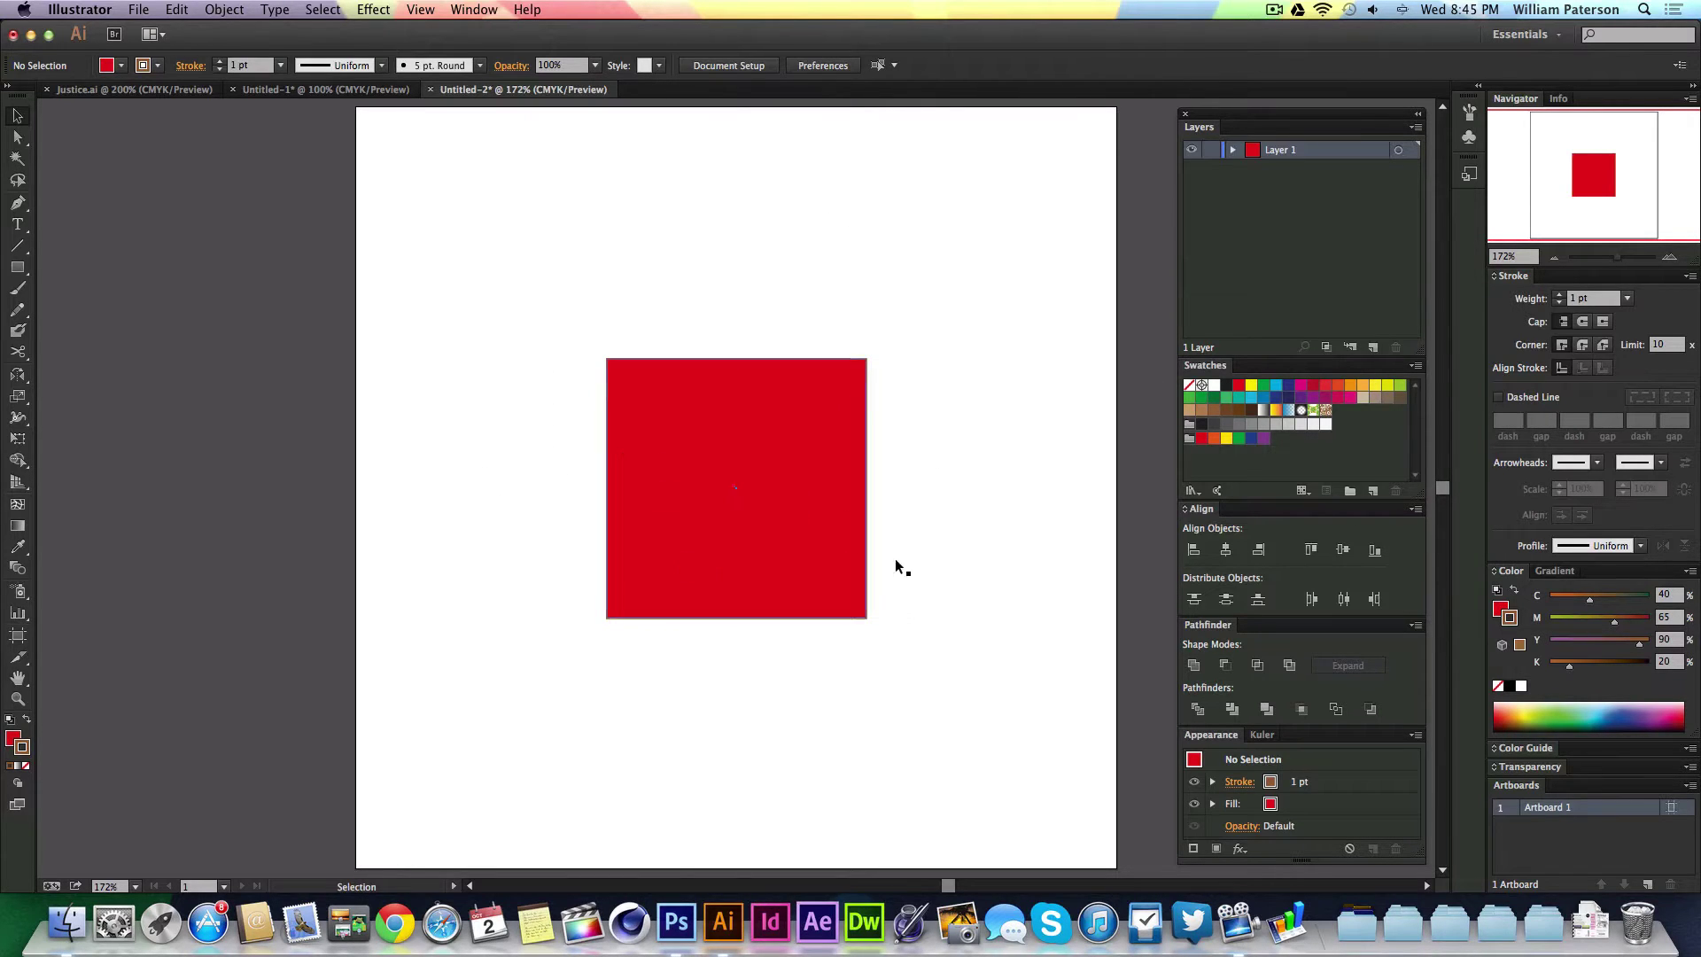
{"action": "left_click_drag", "start_coordinate": [916, 321], "coordinate": [836, 450]}
{"action": "left_click", "coordinate": [943, 453]}
Raise the square's stroke weight to 3 pt and make its stroke colour black
{"action": "left_click_drag", "start_coordinate": [994, 508], "coordinate": [721, 545]}
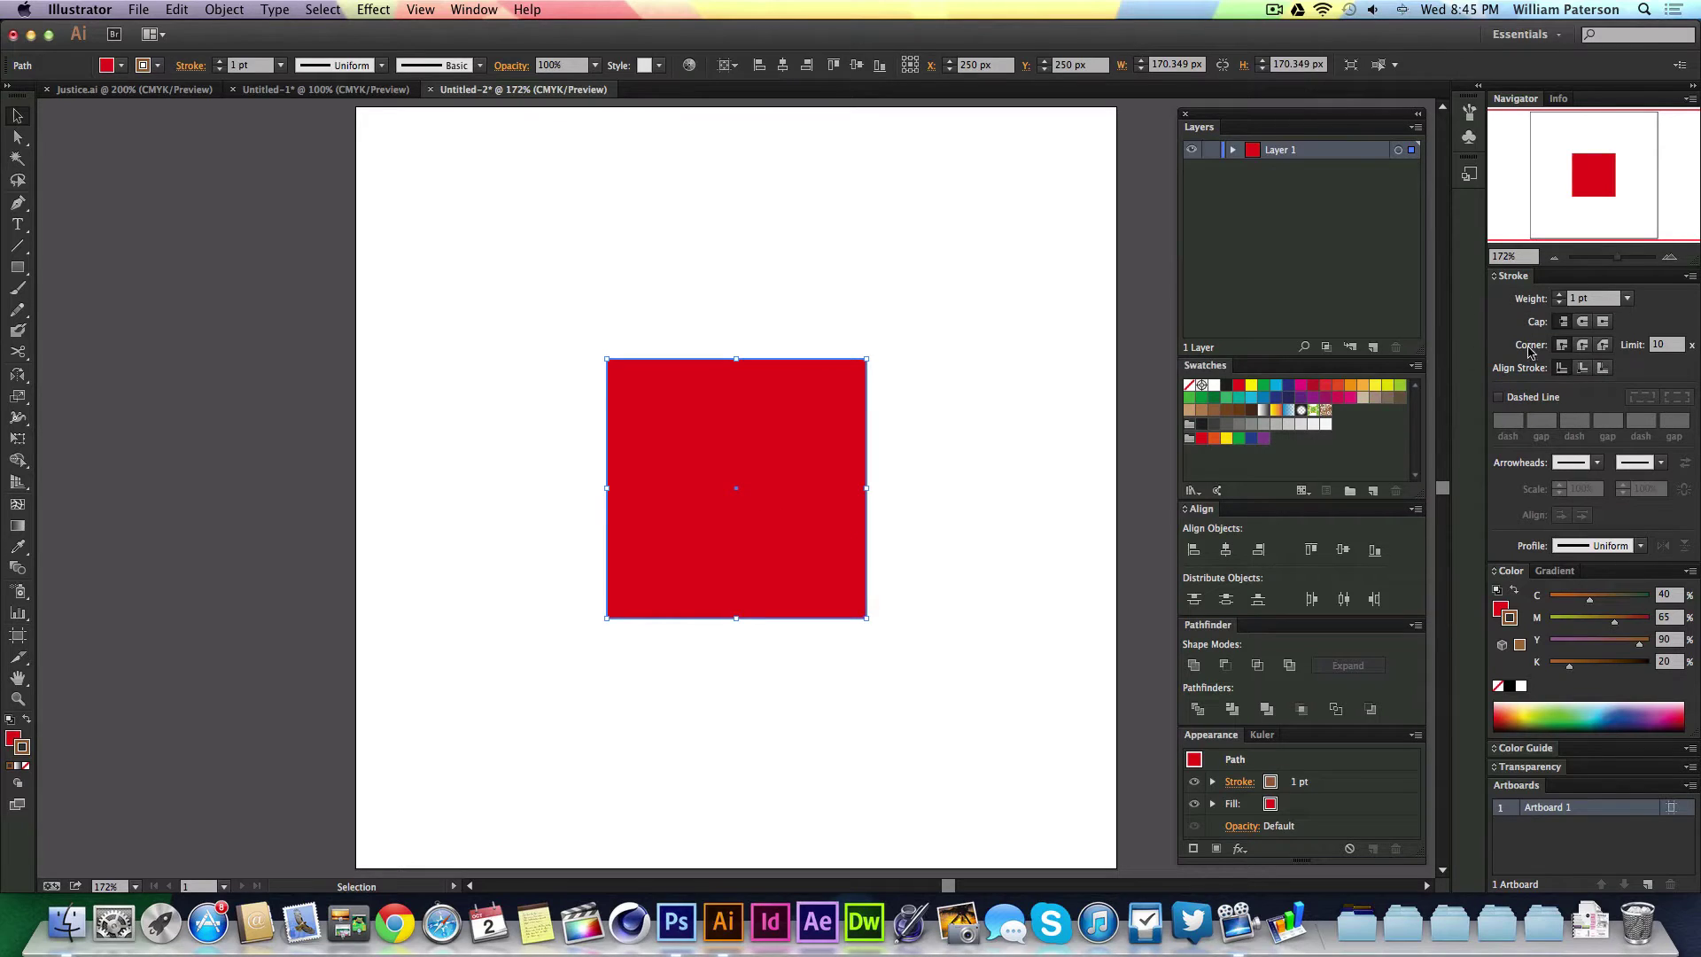
{"action": "left_click", "coordinate": [1560, 295]}
{"action": "left_click", "coordinate": [1559, 295]}
{"action": "left_click", "coordinate": [1094, 410]}
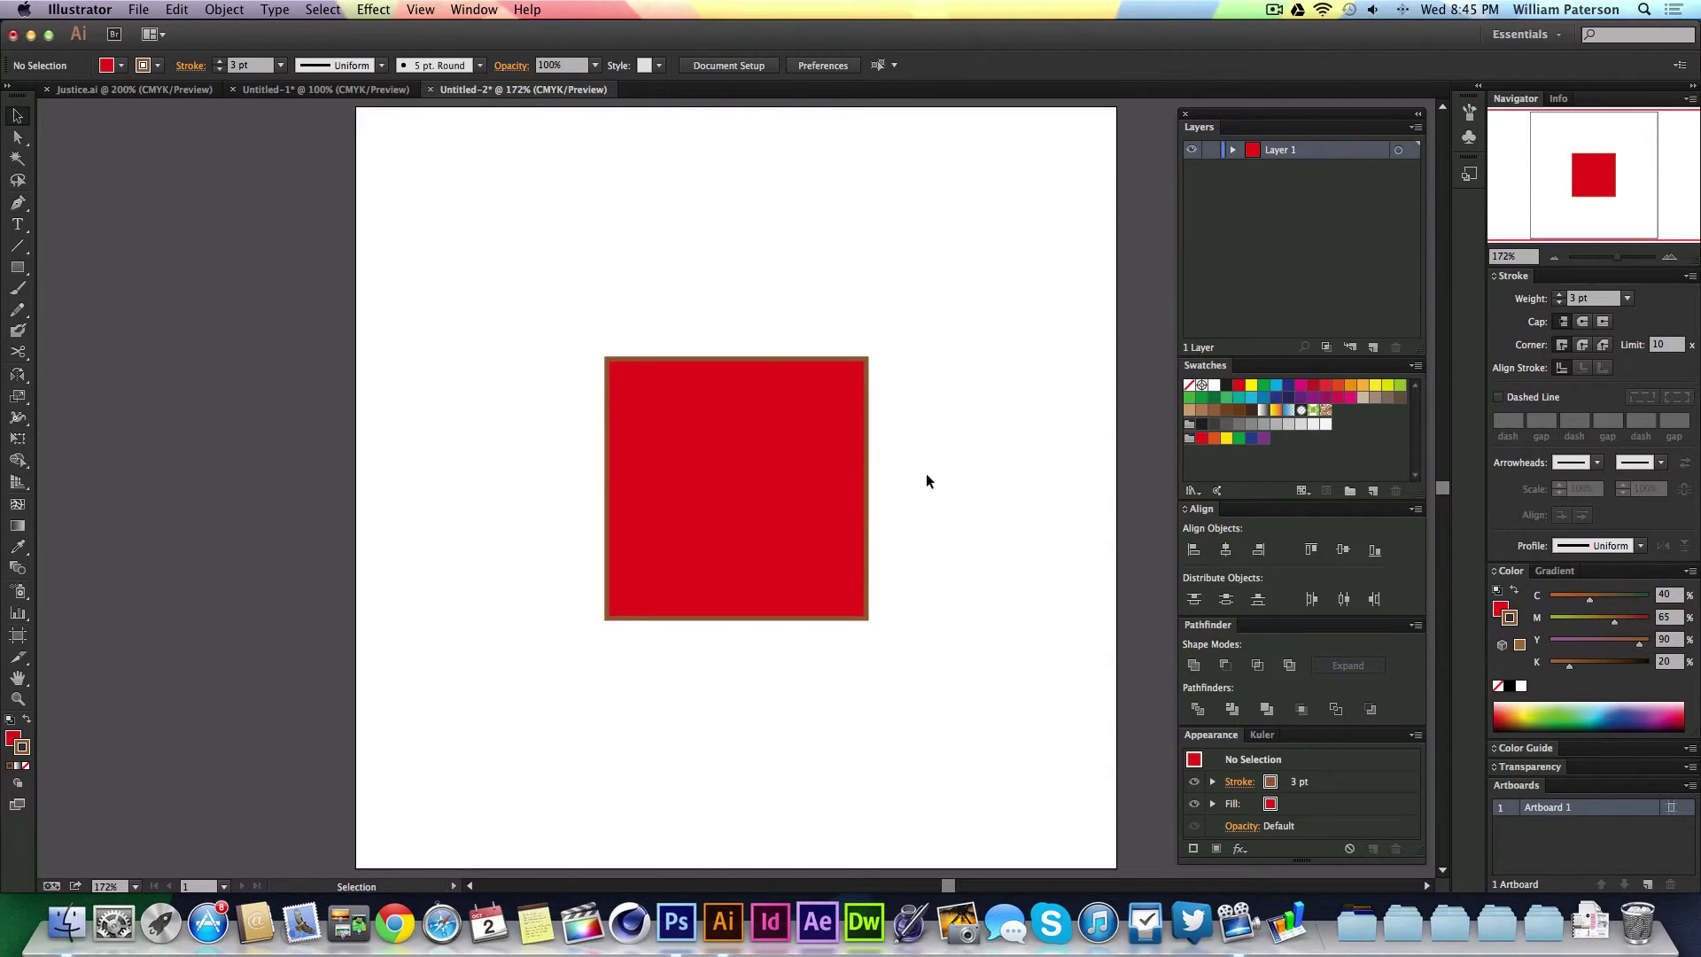
{"action": "left_click_drag", "start_coordinate": [955, 257], "coordinate": [677, 487]}
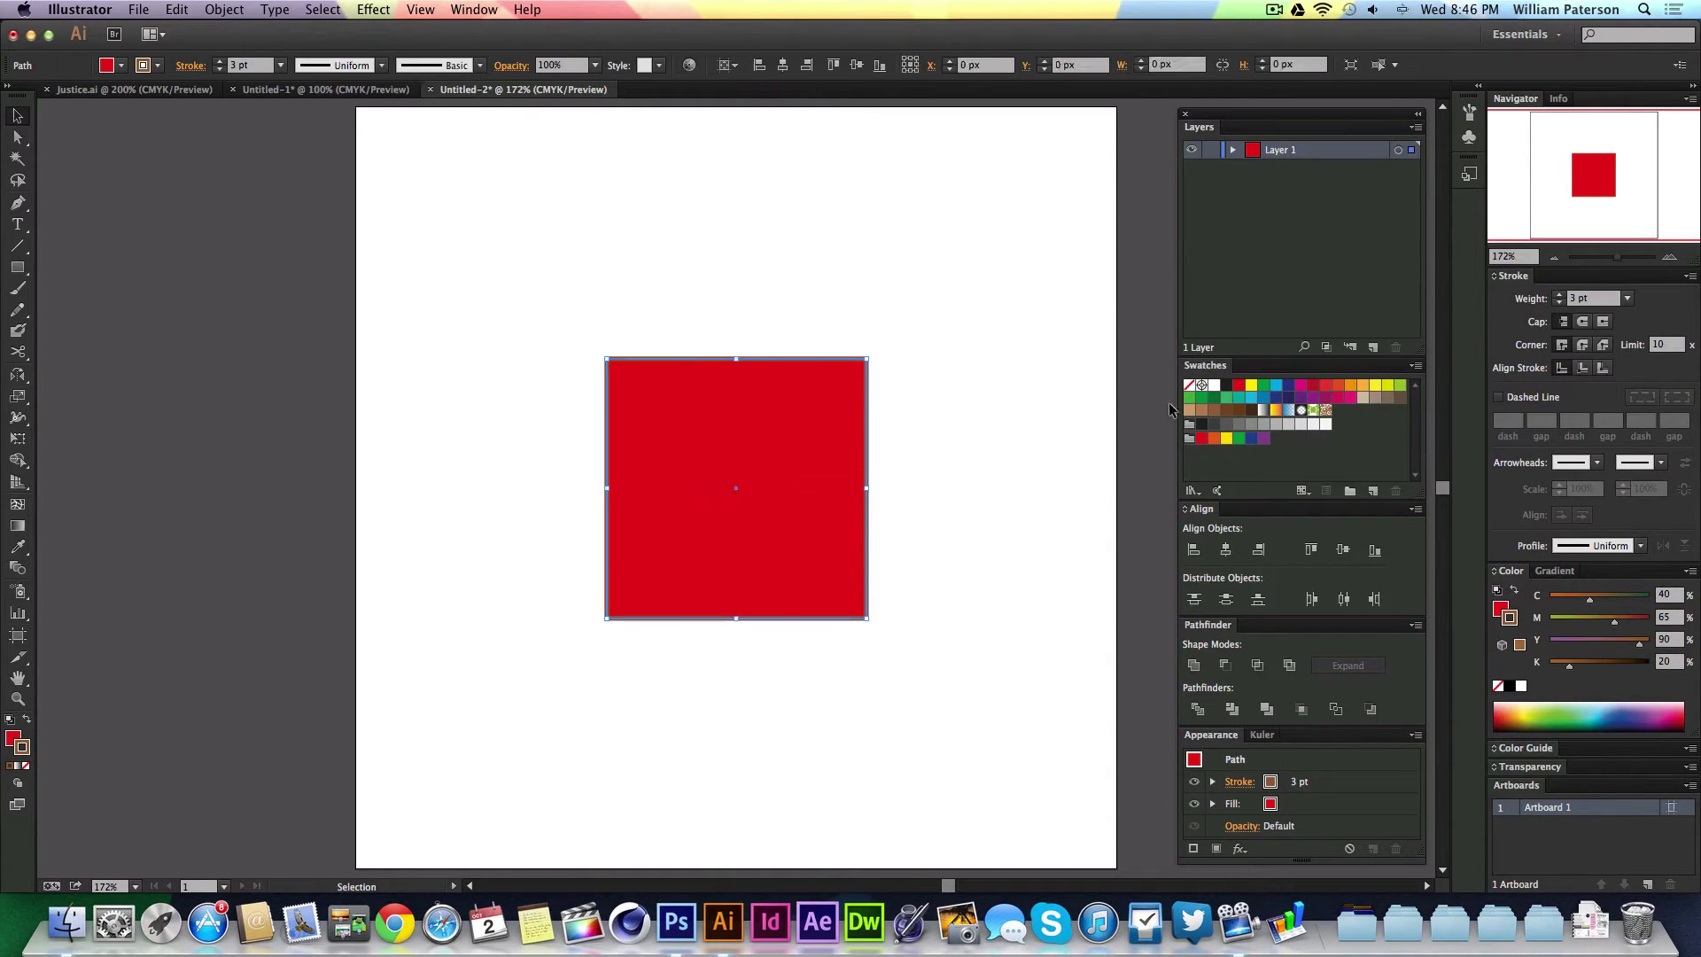
{"action": "left_click", "coordinate": [1226, 385]}
{"action": "left_click", "coordinate": [1040, 388]}
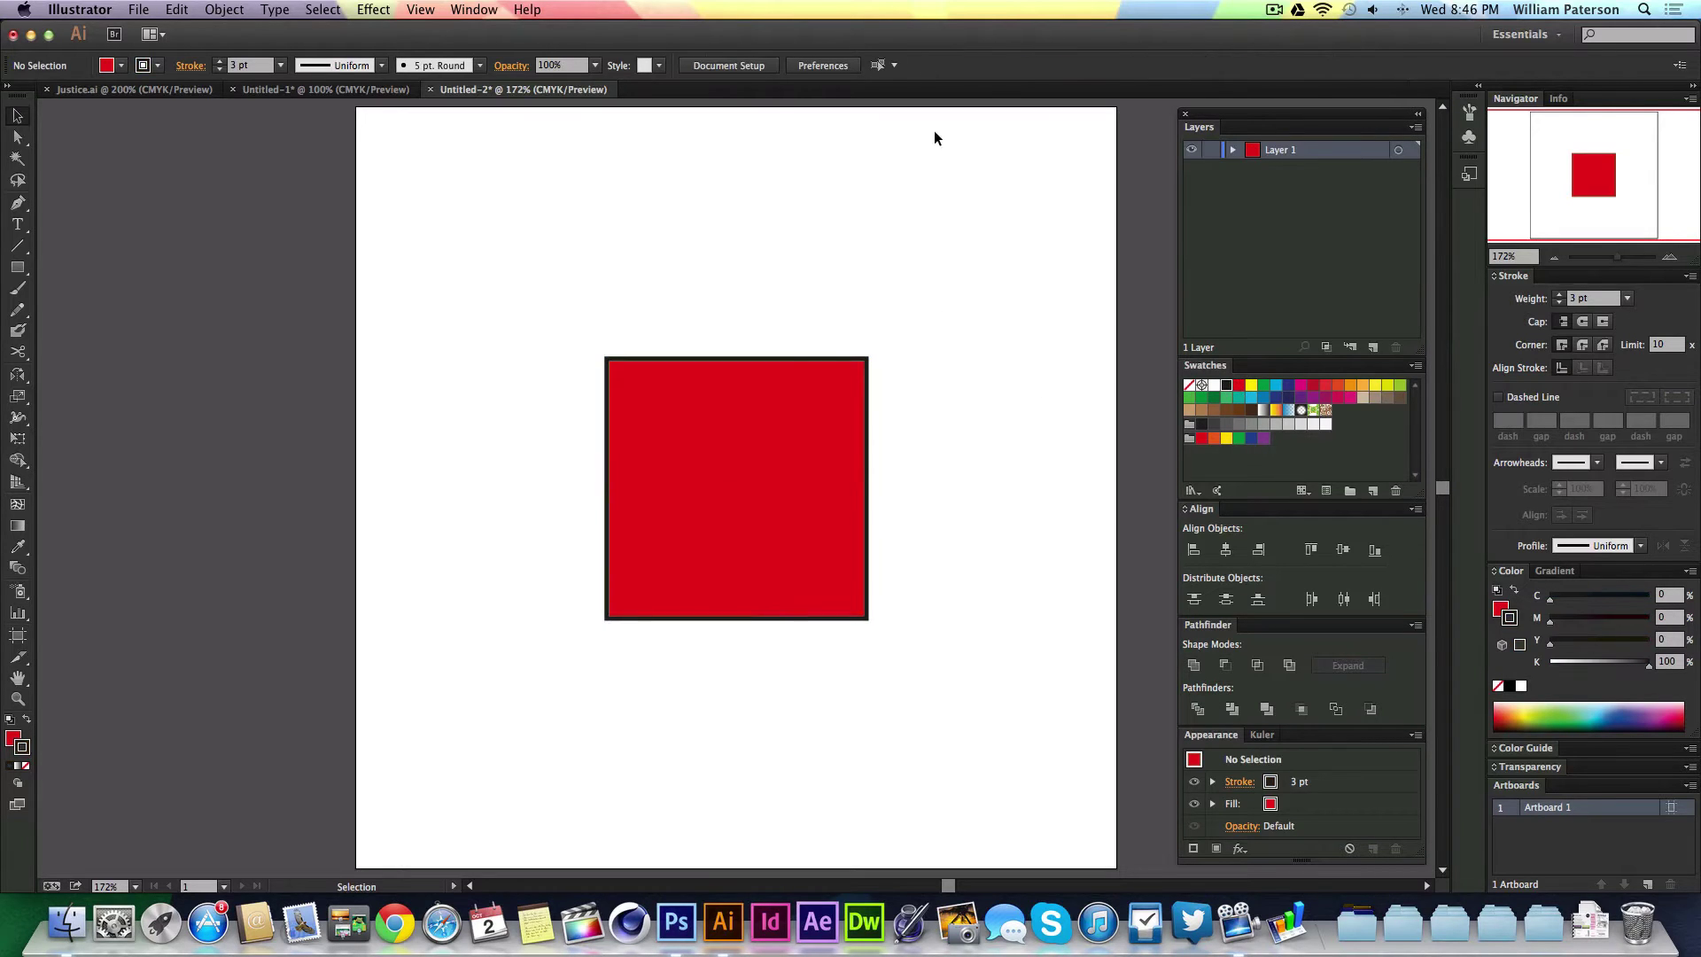
Toggle between the Fill and Stroke boxes, finishing with Fill active
{"action": "left_click", "coordinate": [16, 736]}
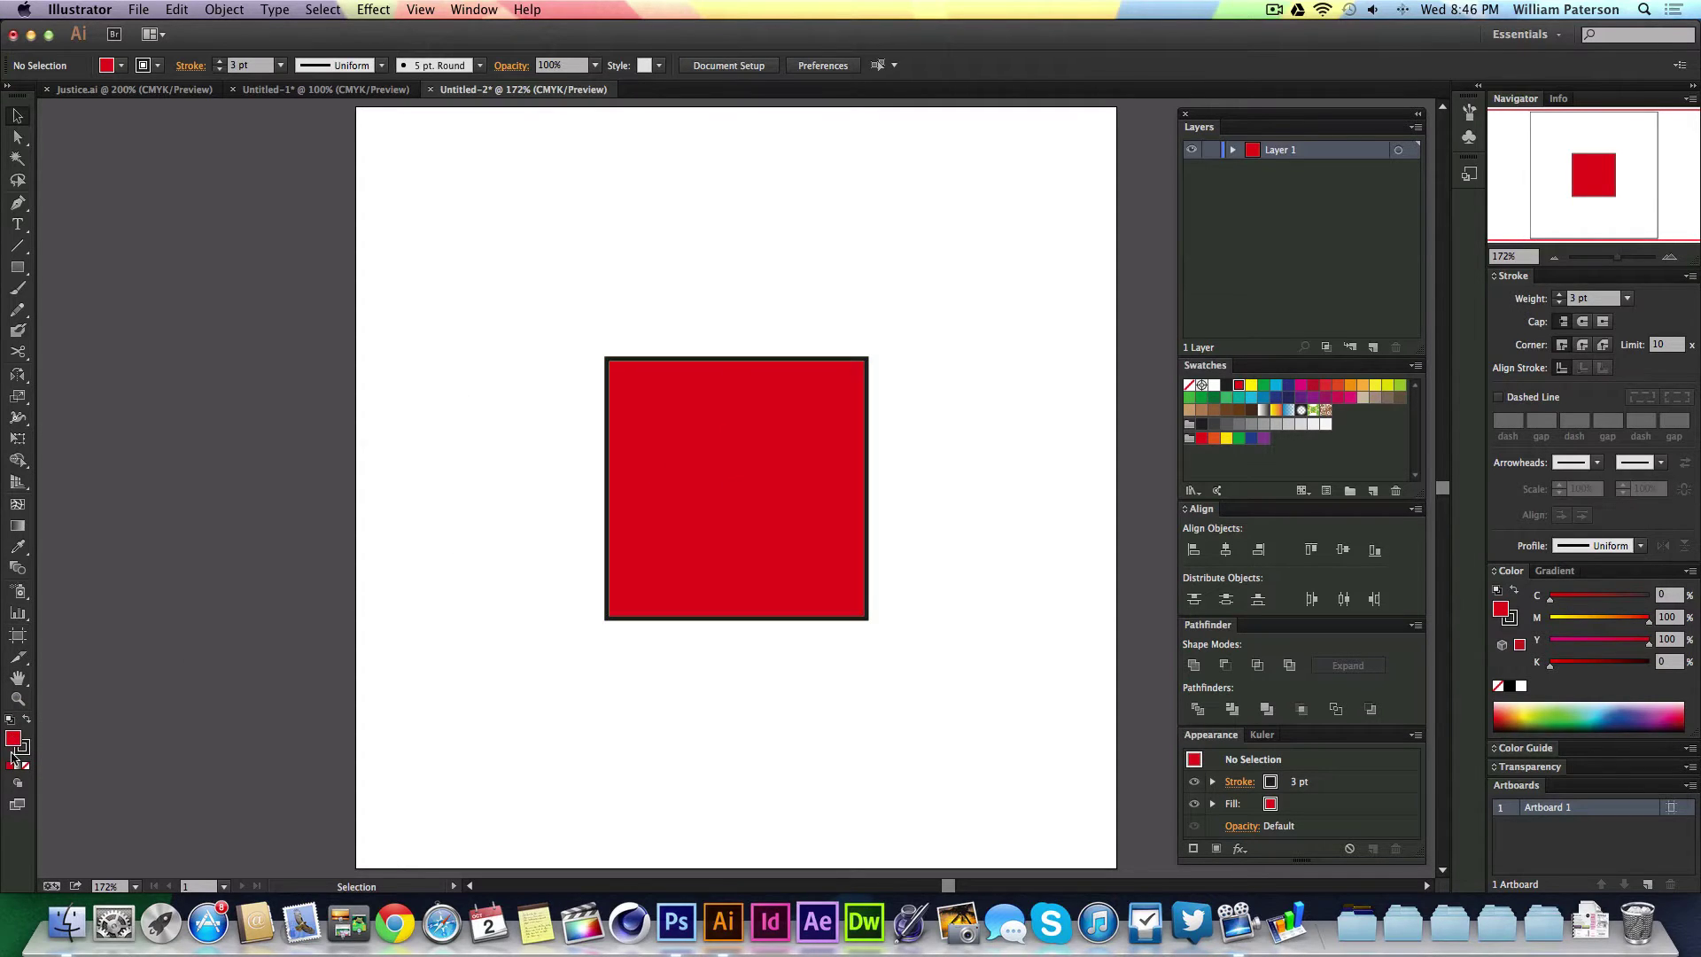
{"action": "left_click", "coordinate": [22, 750]}
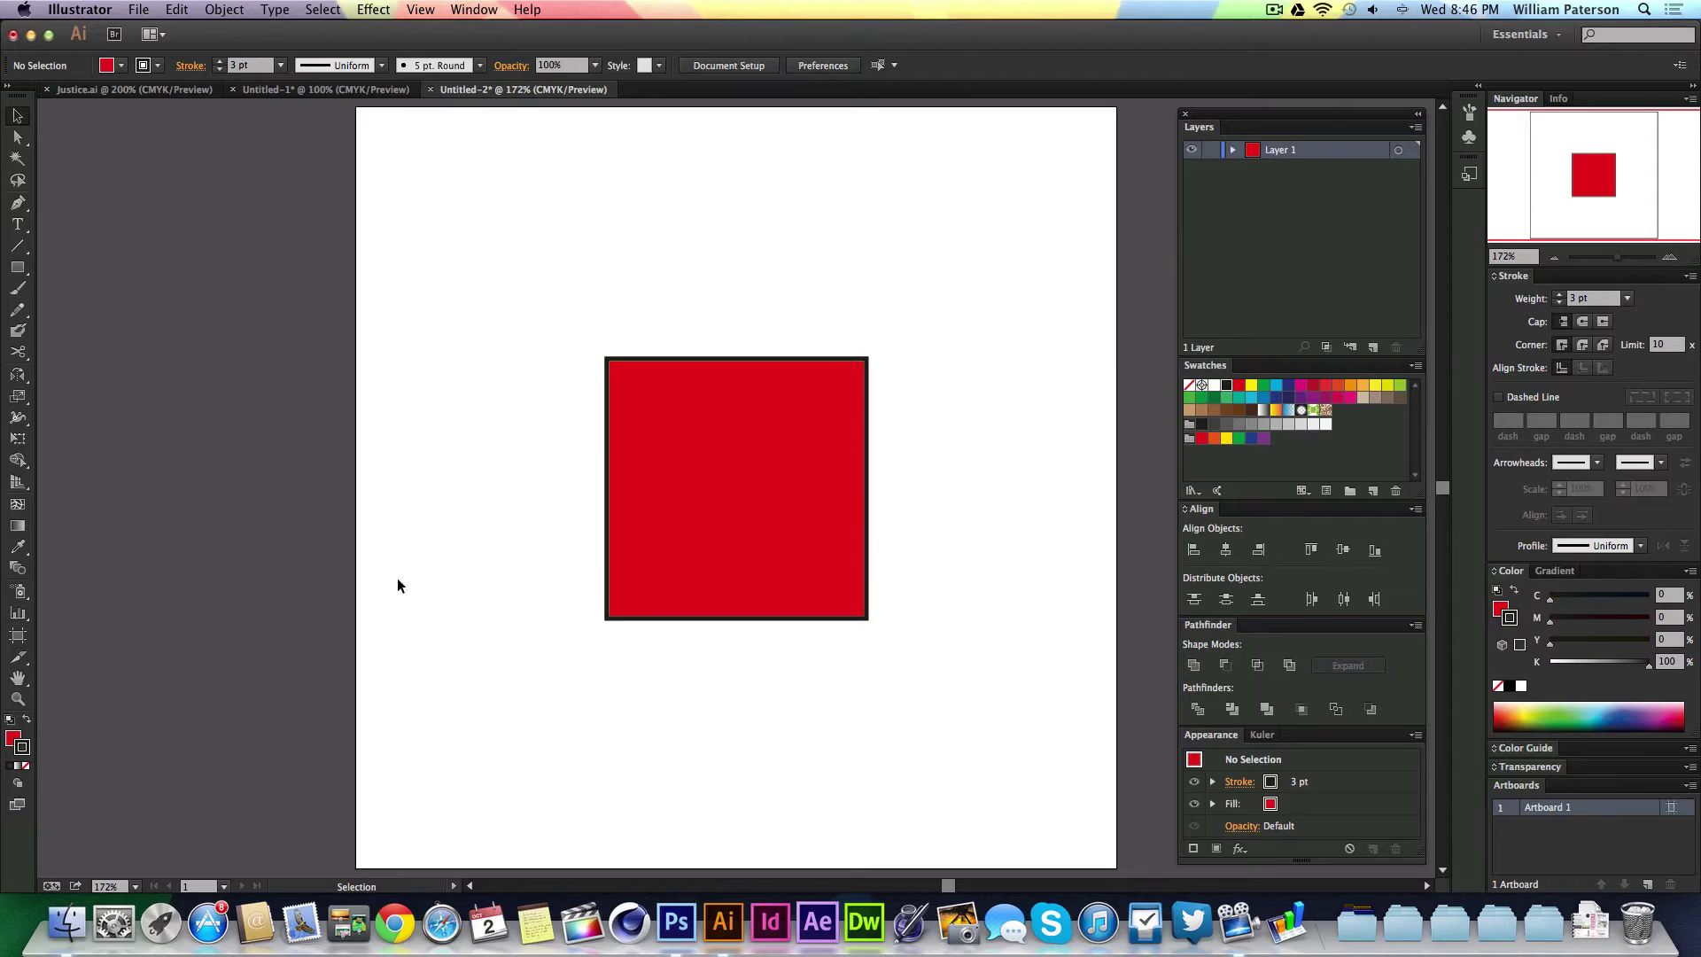
{"action": "left_click", "coordinate": [12, 736]}
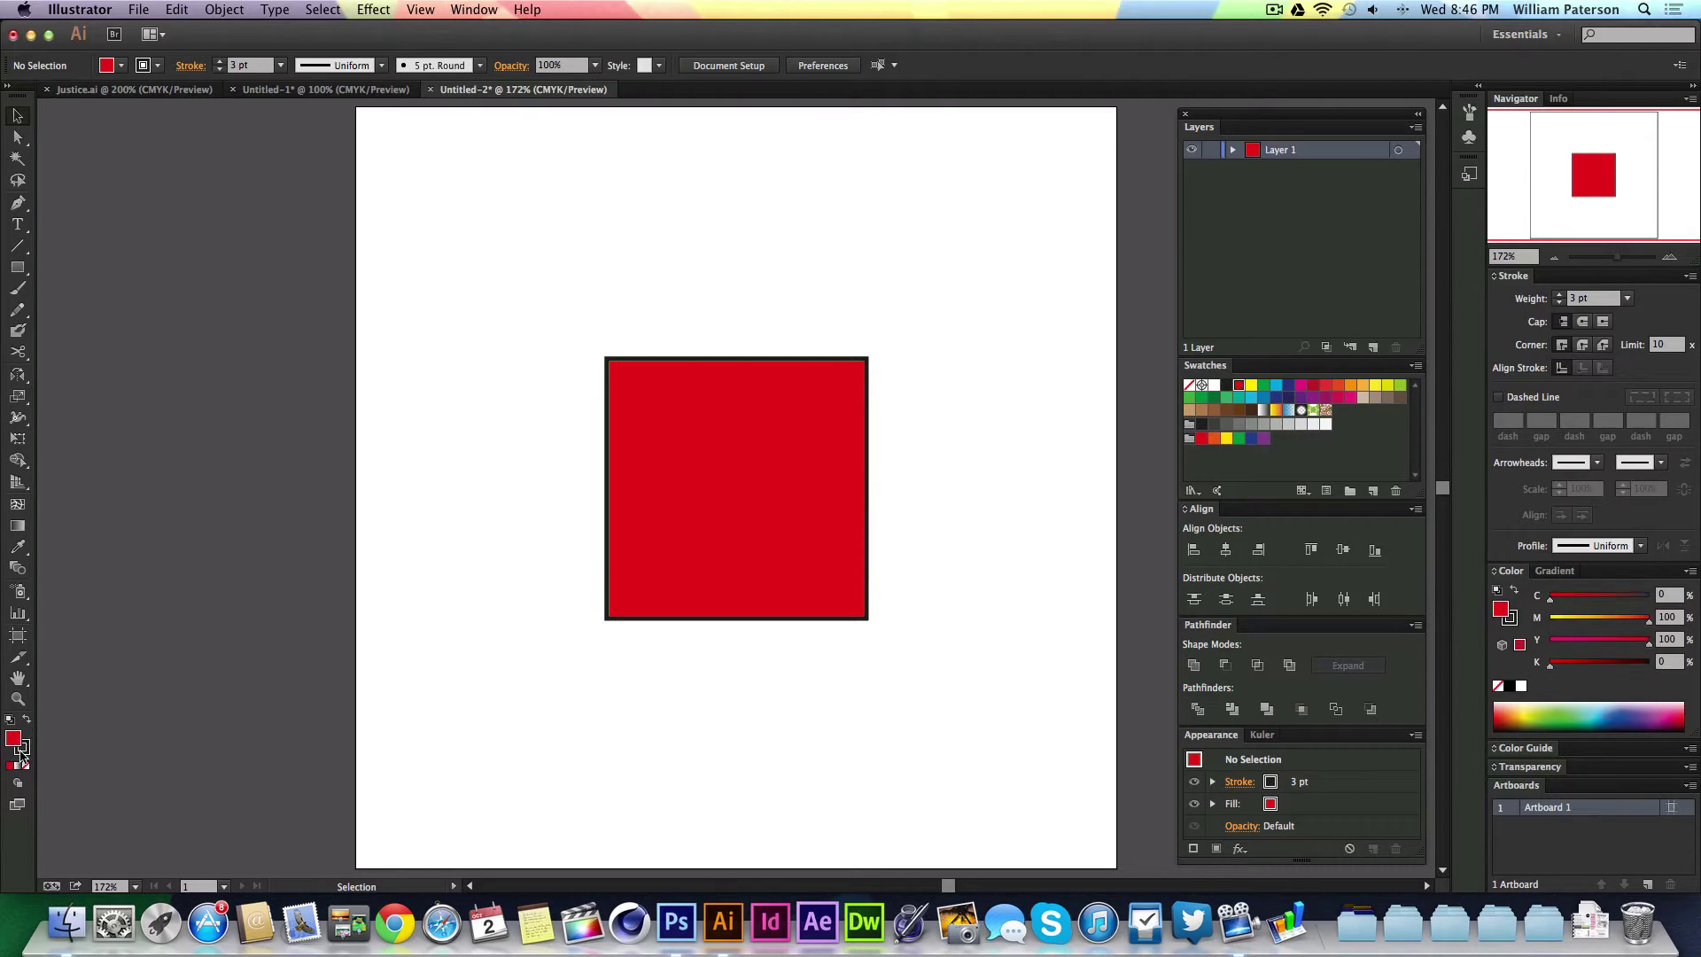
{"action": "left_click", "coordinate": [22, 751]}
{"action": "left_click", "coordinate": [13, 737]}
{"action": "left_click", "coordinate": [824, 522]}
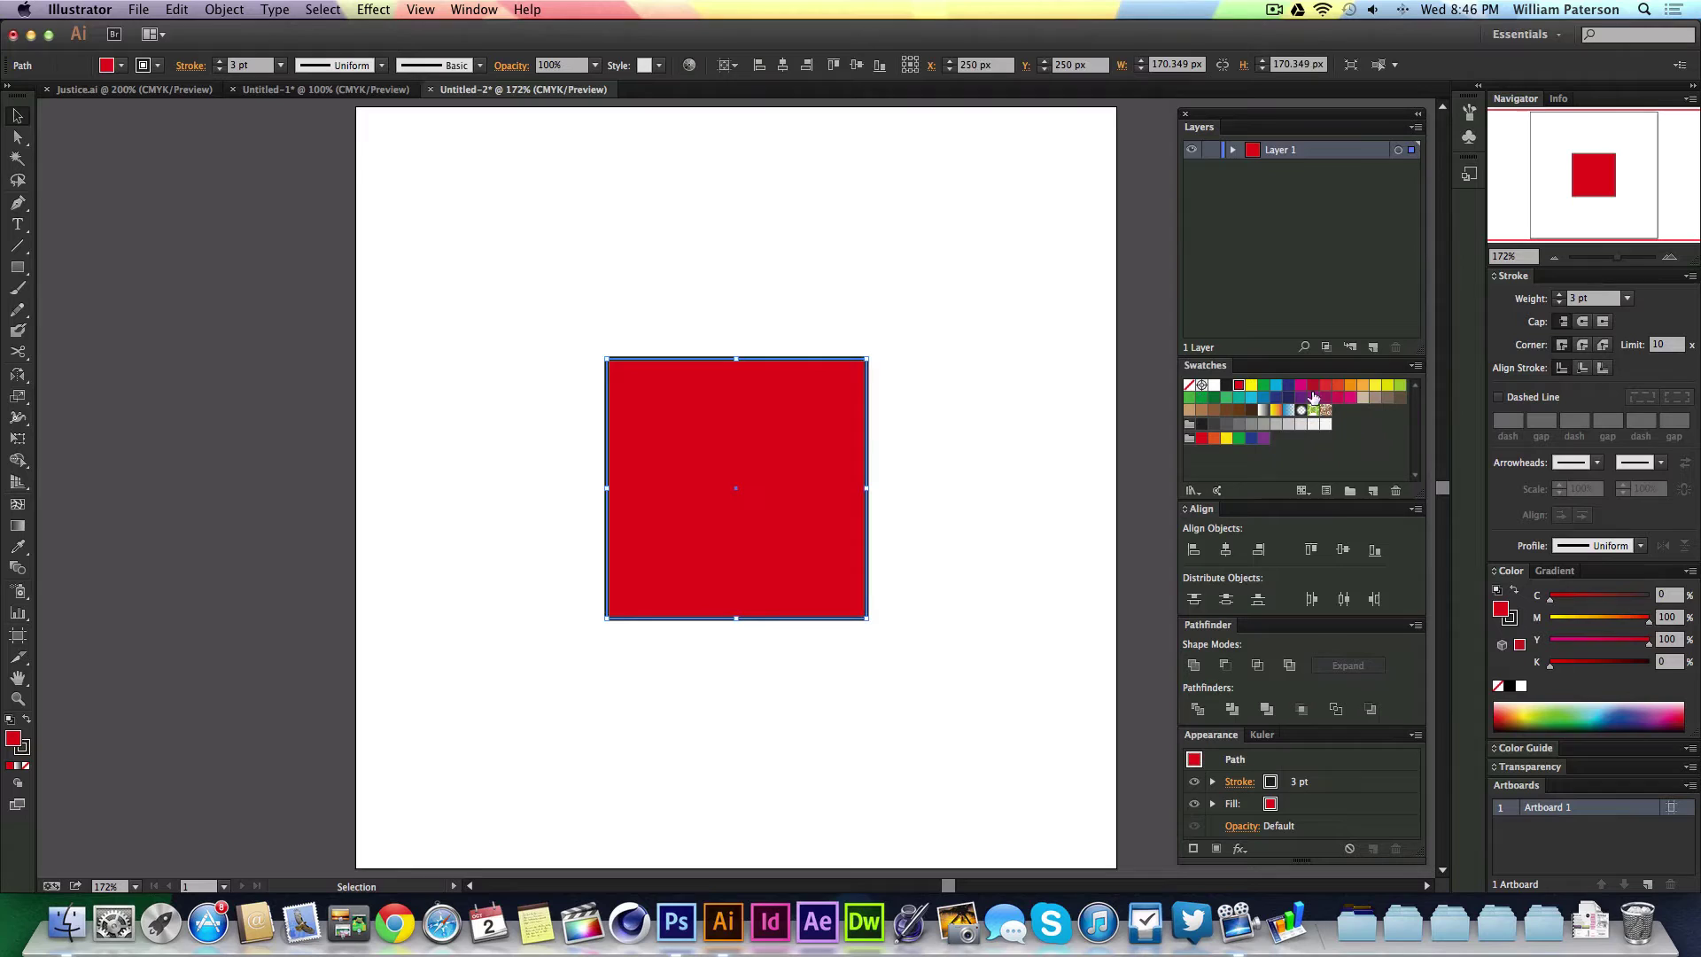
{"action": "left_click", "coordinate": [925, 526]}
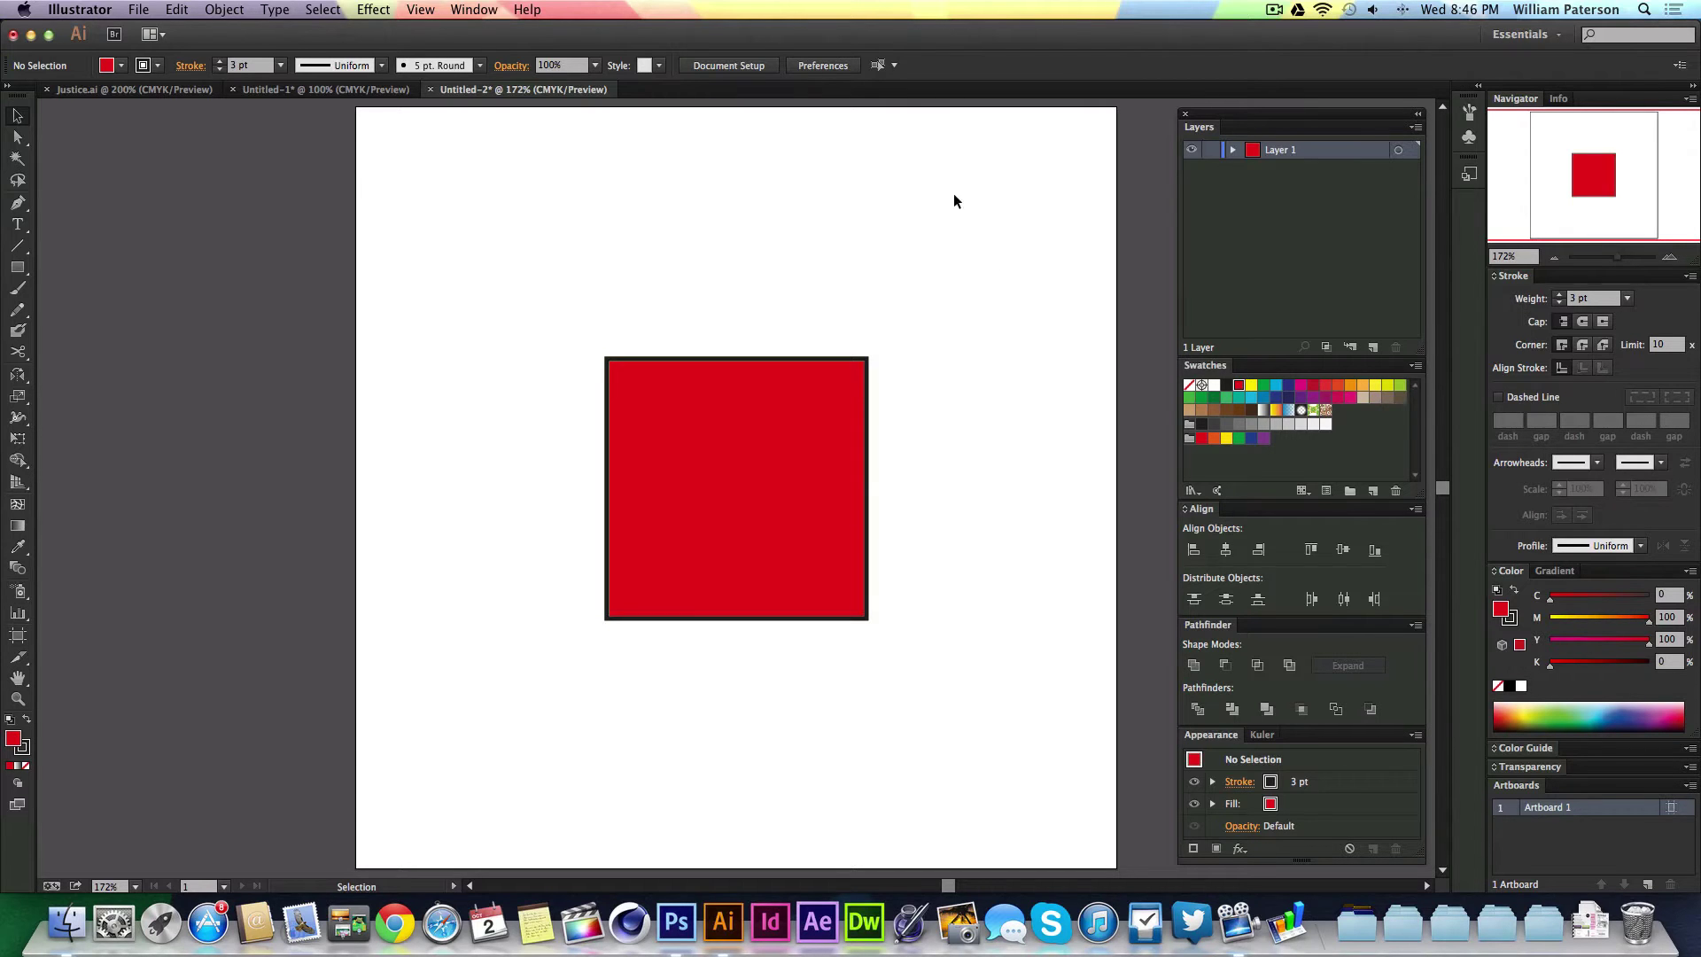
Browse the Window menu without choosing anything, select the square, and switch to Photoshop
{"action": "left_click", "coordinate": [474, 9]}
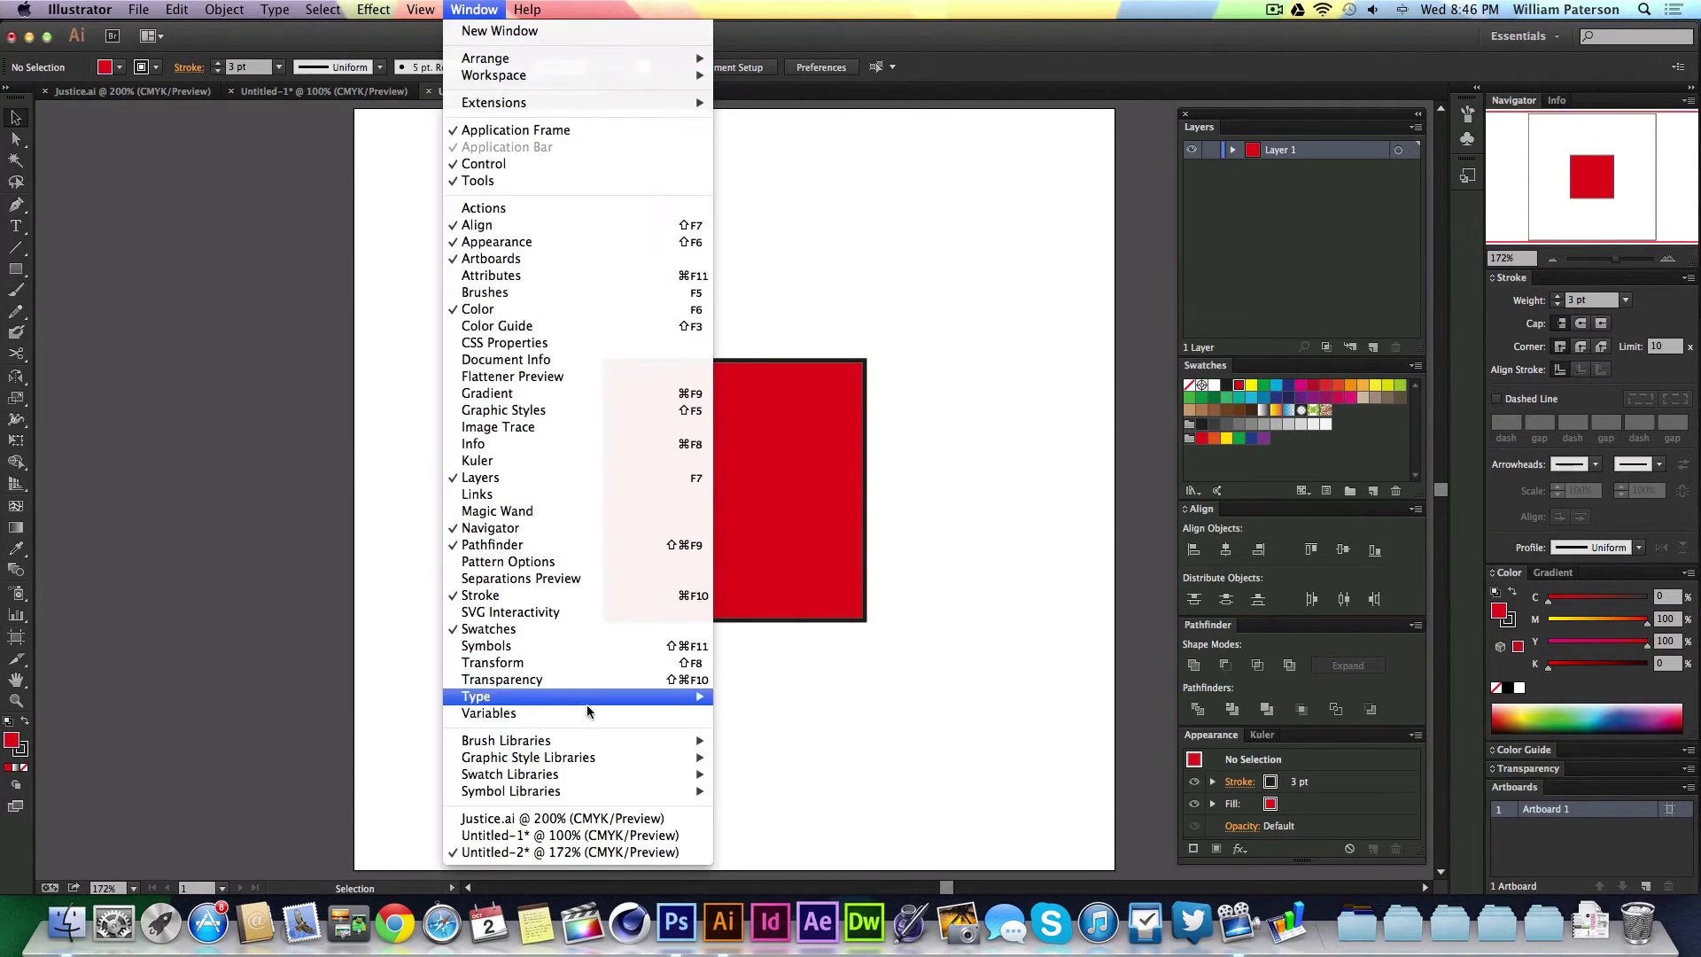
{"action": "left_click", "coordinate": [1000, 513]}
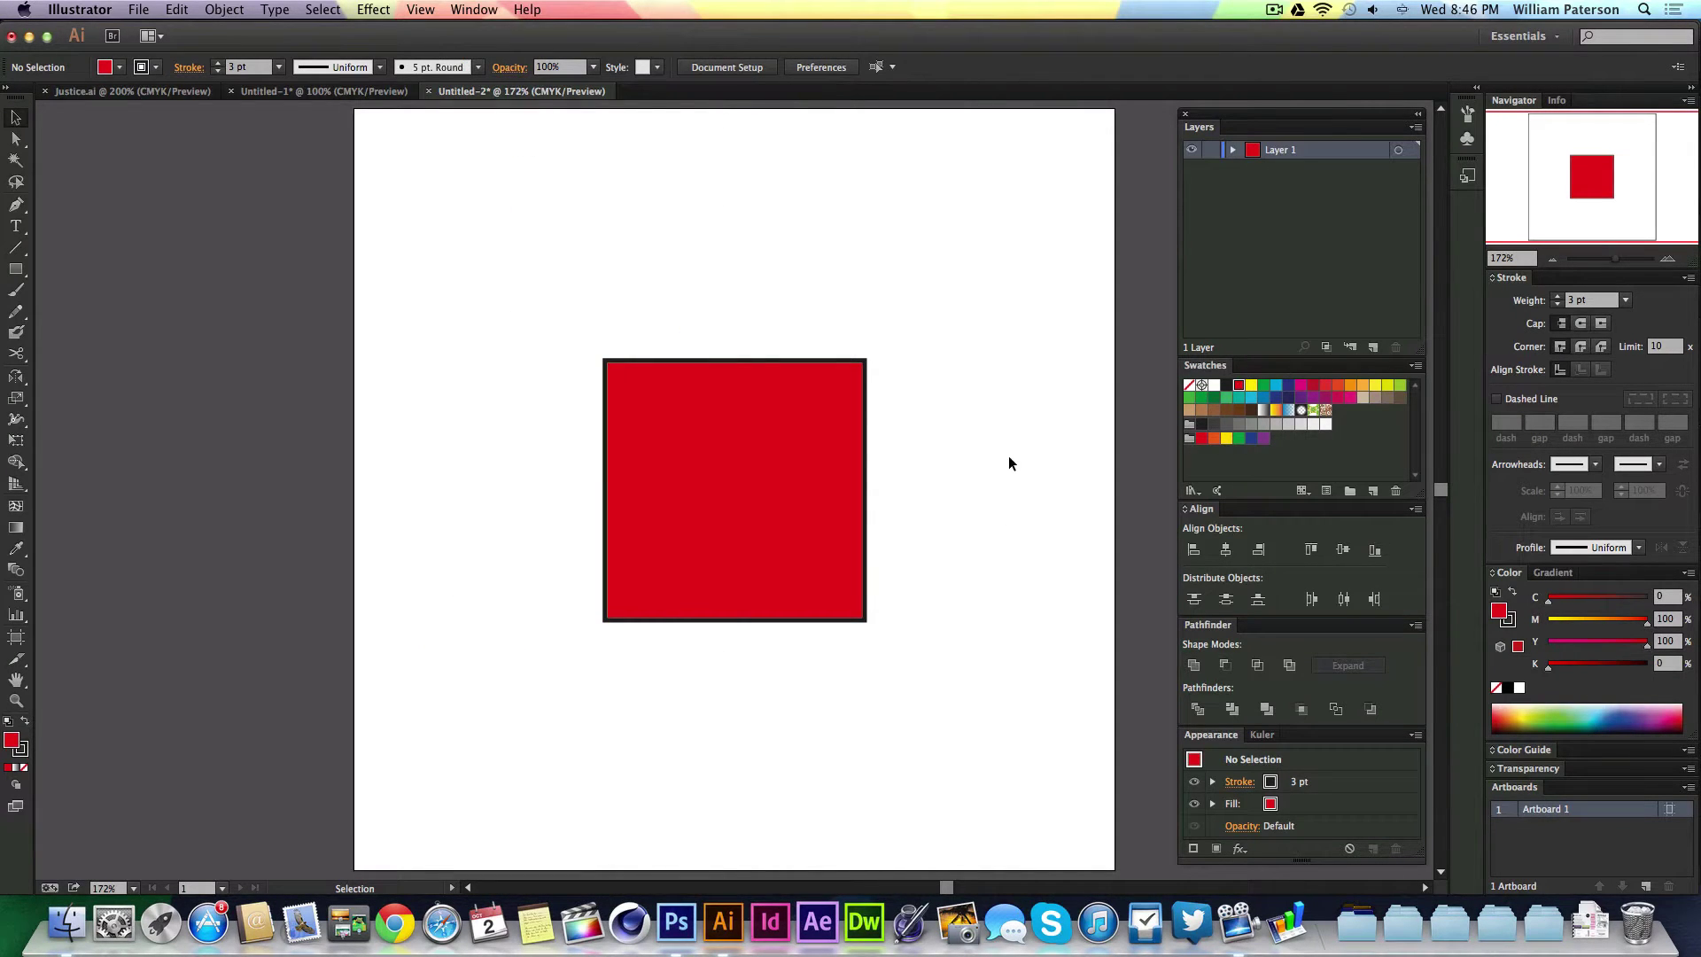
{"action": "left_click", "coordinate": [663, 464]}
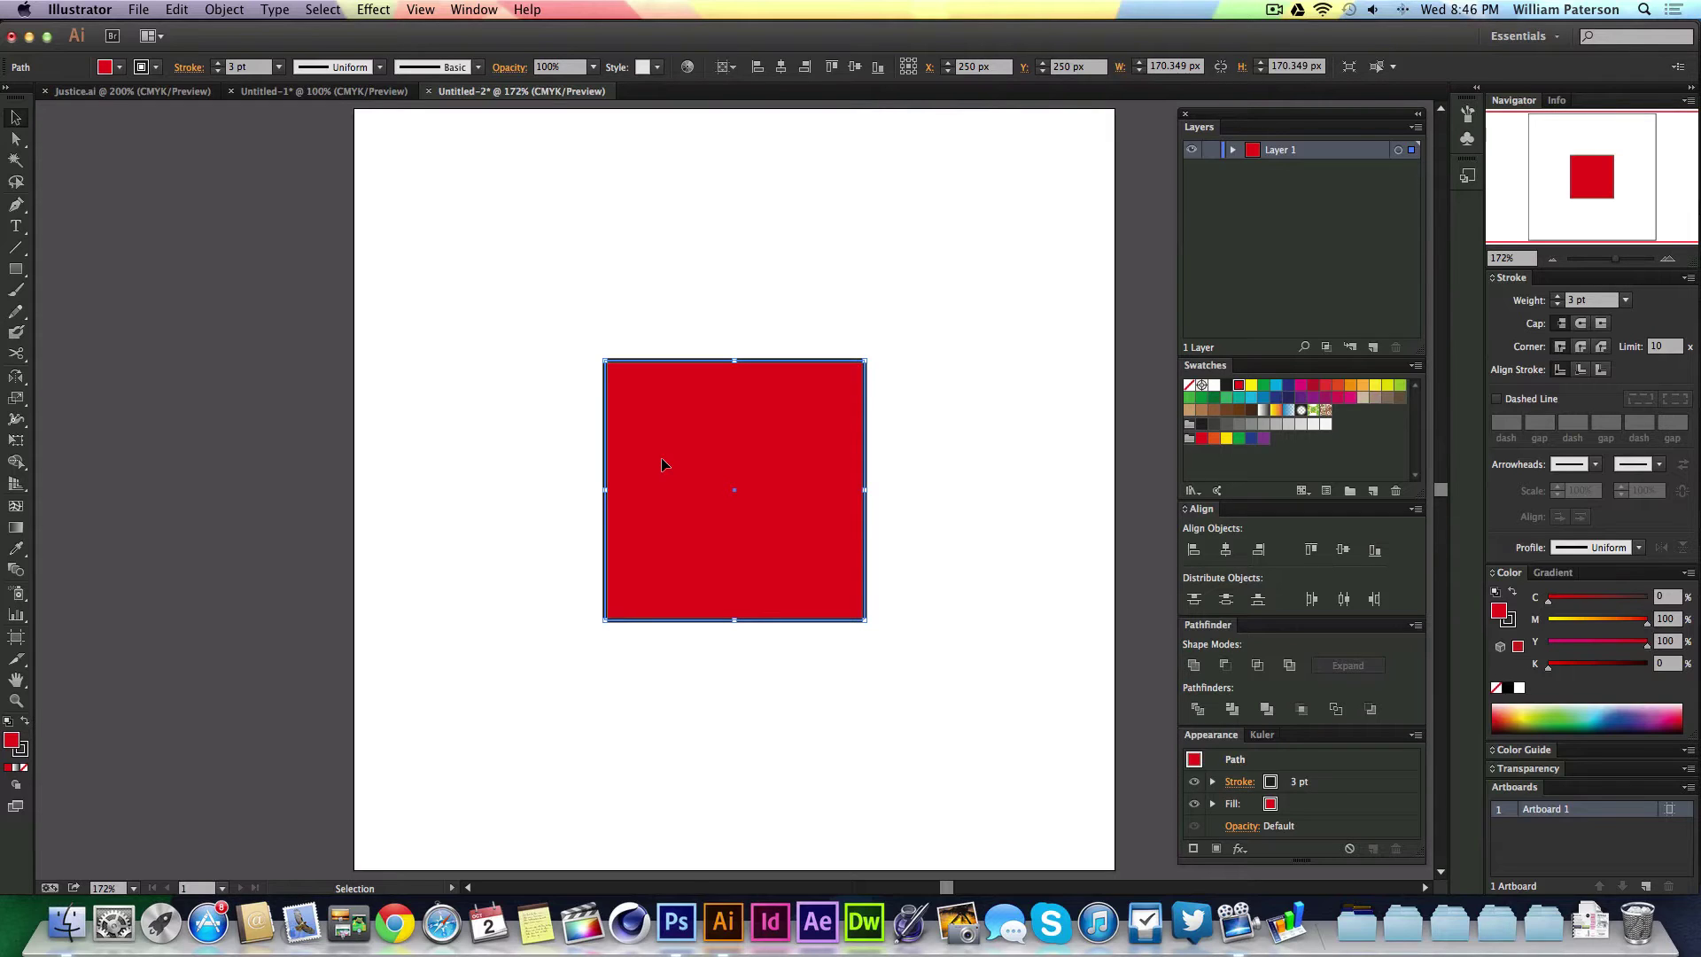
{"action": "left_click", "coordinate": [676, 922]}
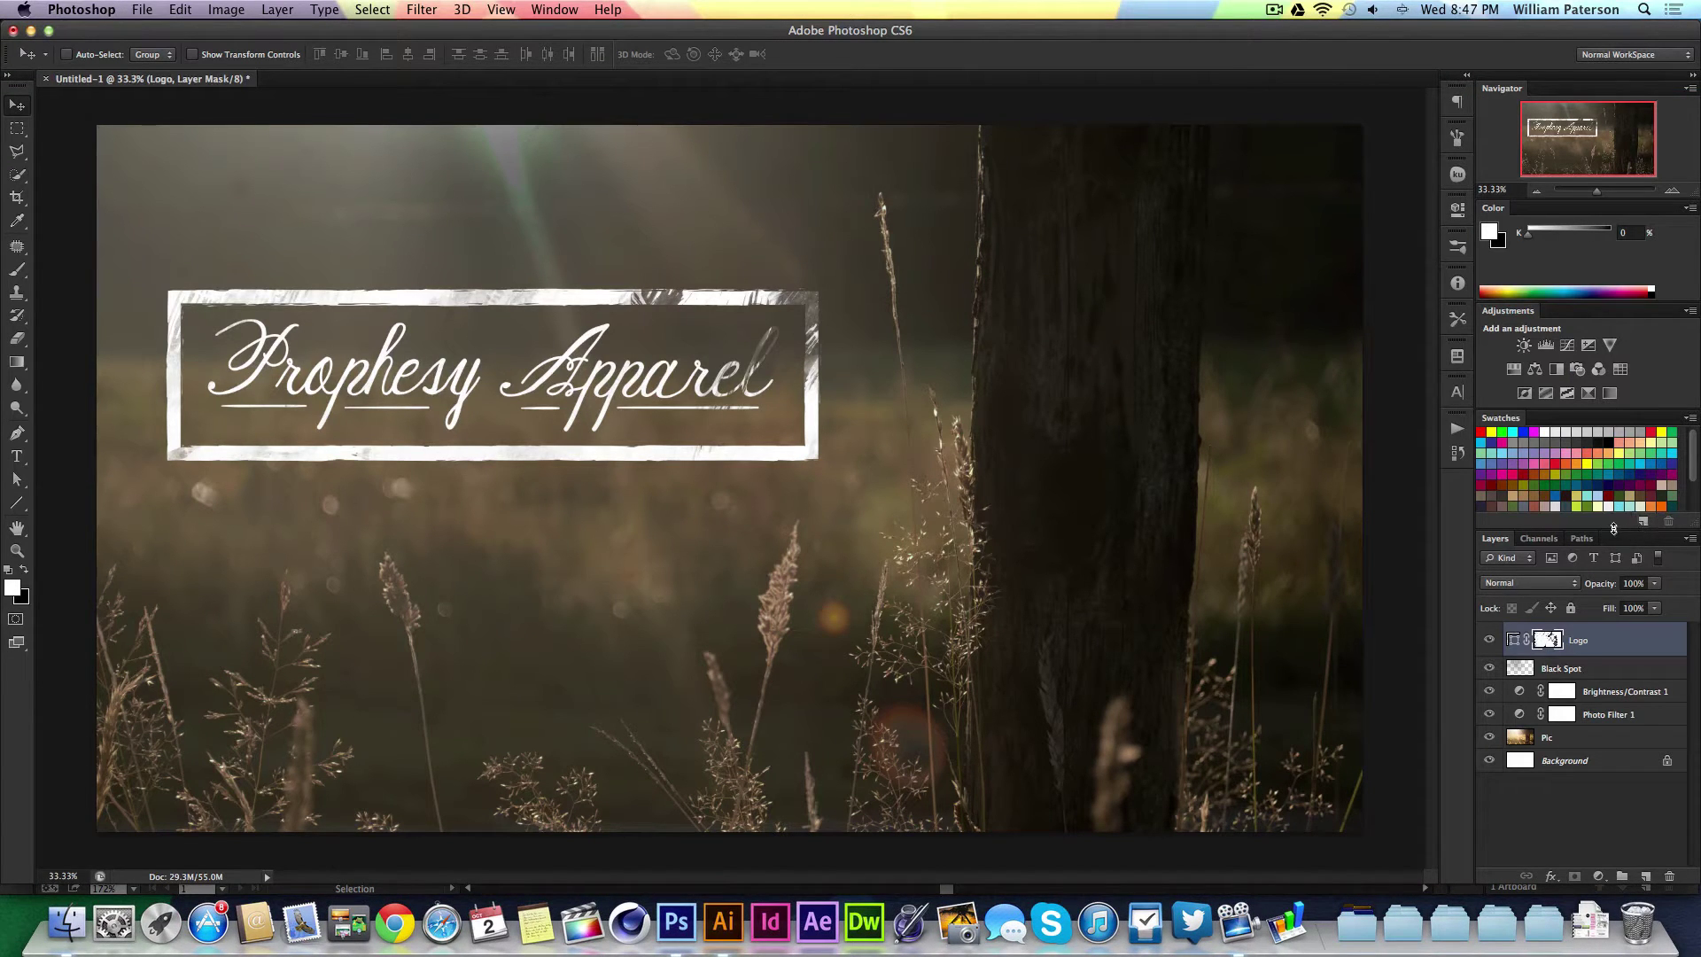
Enlarge the Swatches panel and pick a grey foreground colour, cancelling the swatch-name dialogs
{"action": "left_click_drag", "start_coordinate": [1614, 531], "coordinate": [1604, 587]}
{"action": "left_click", "coordinate": [1643, 581]}
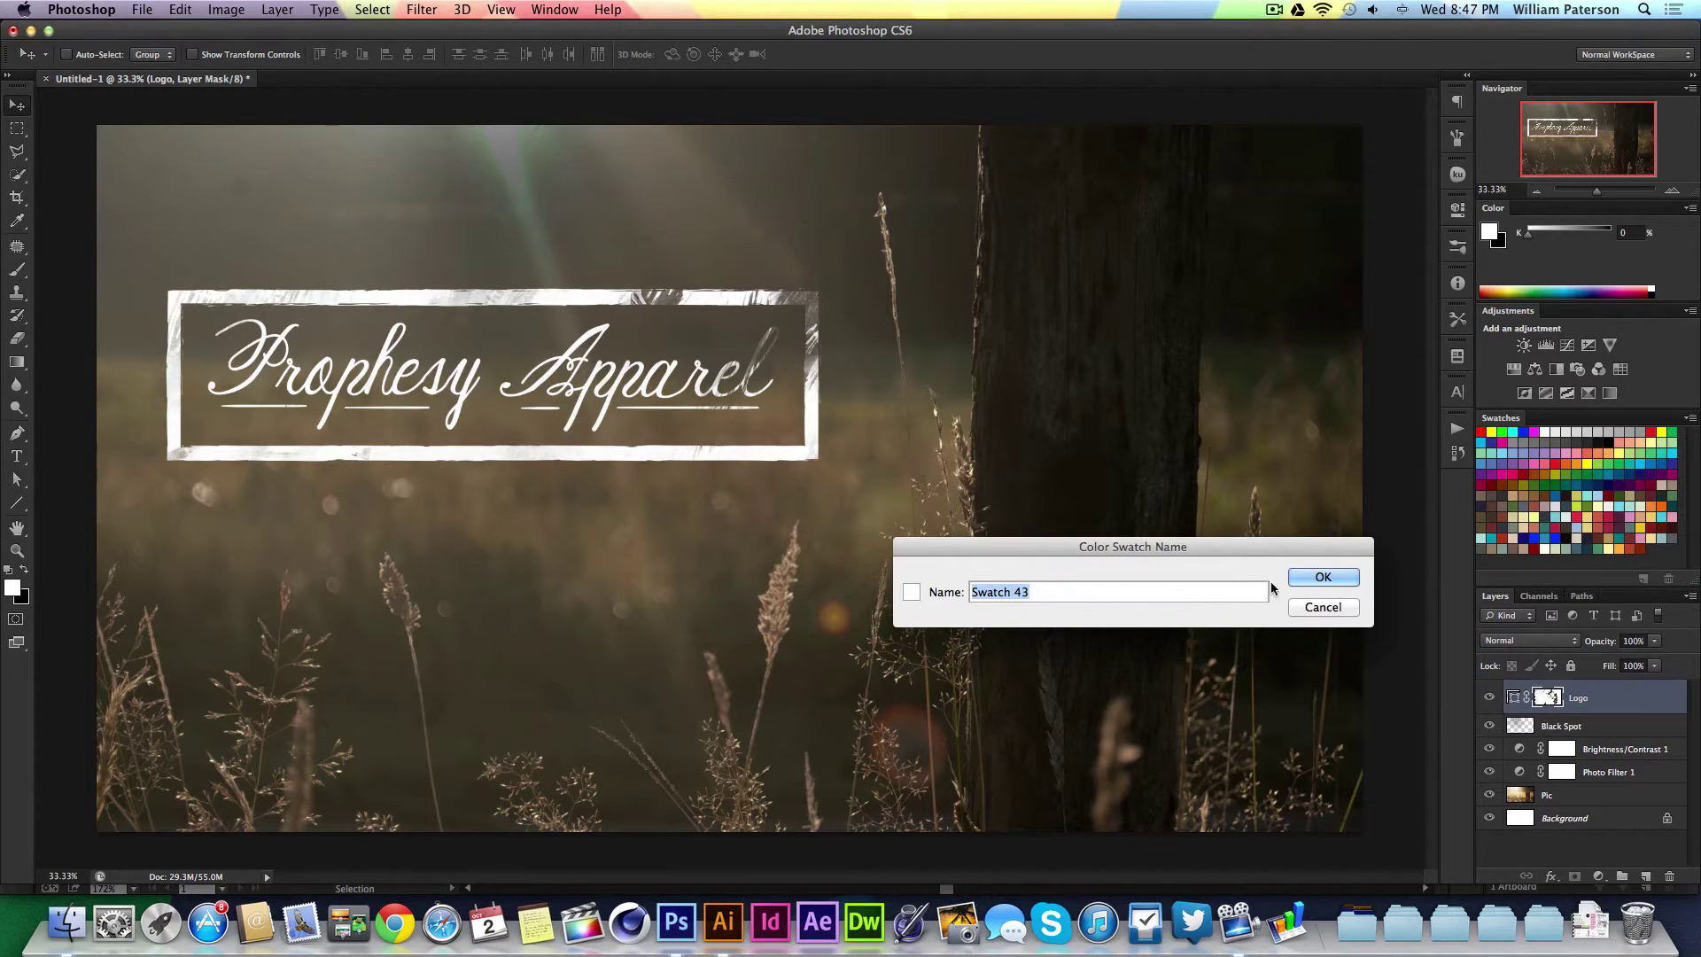
{"action": "left_click", "coordinate": [1347, 607]}
{"action": "left_click", "coordinate": [1635, 540]}
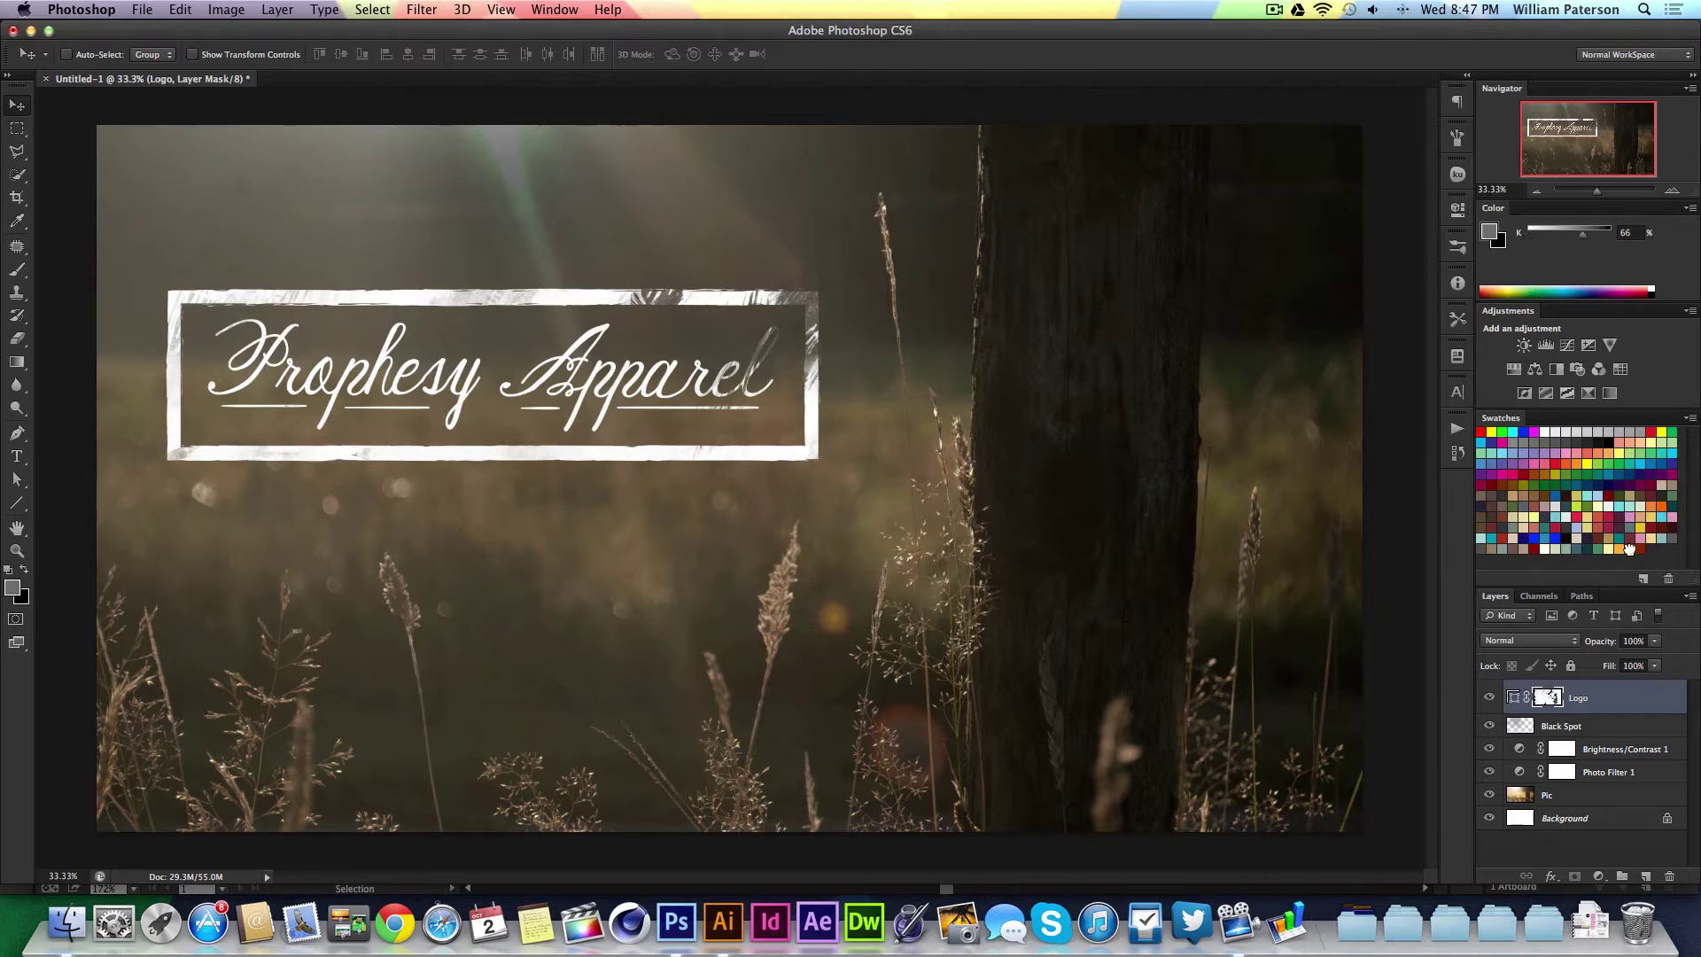
{"action": "left_click", "coordinate": [1634, 556]}
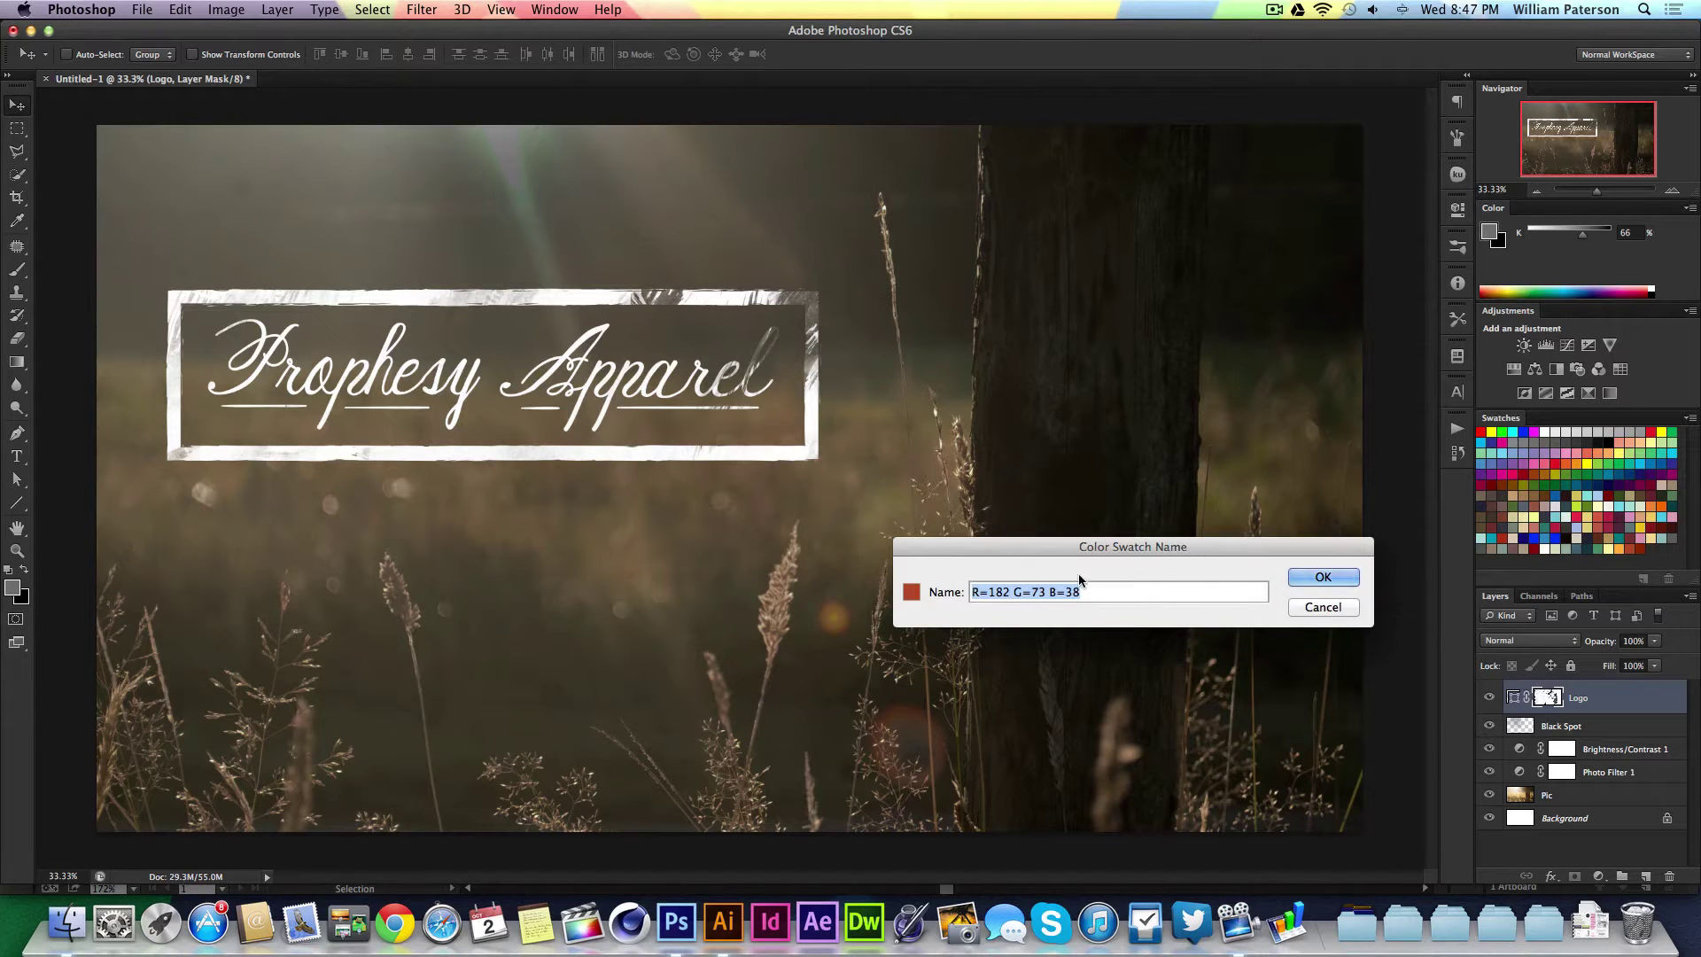
{"action": "left_click", "coordinate": [1341, 616]}
Back in Illustrator, open the CMYK Red swatch's Swatch Options with the square selected
{"action": "left_click", "coordinate": [722, 921]}
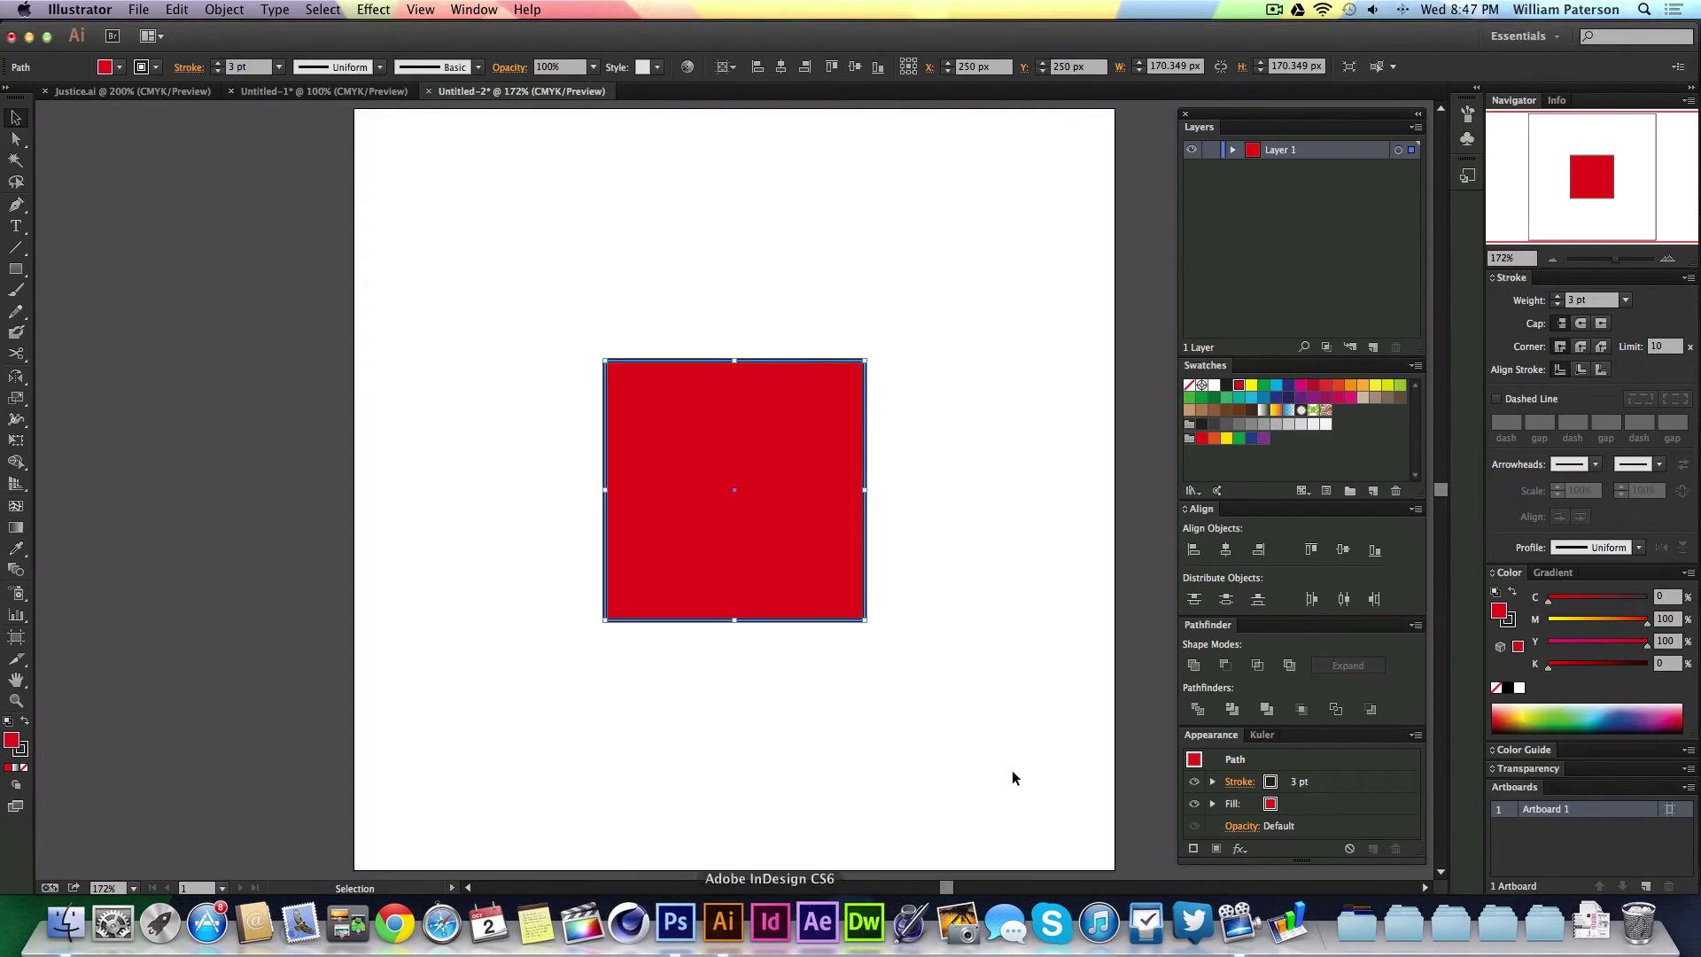
{"action": "left_click", "coordinate": [1083, 333]}
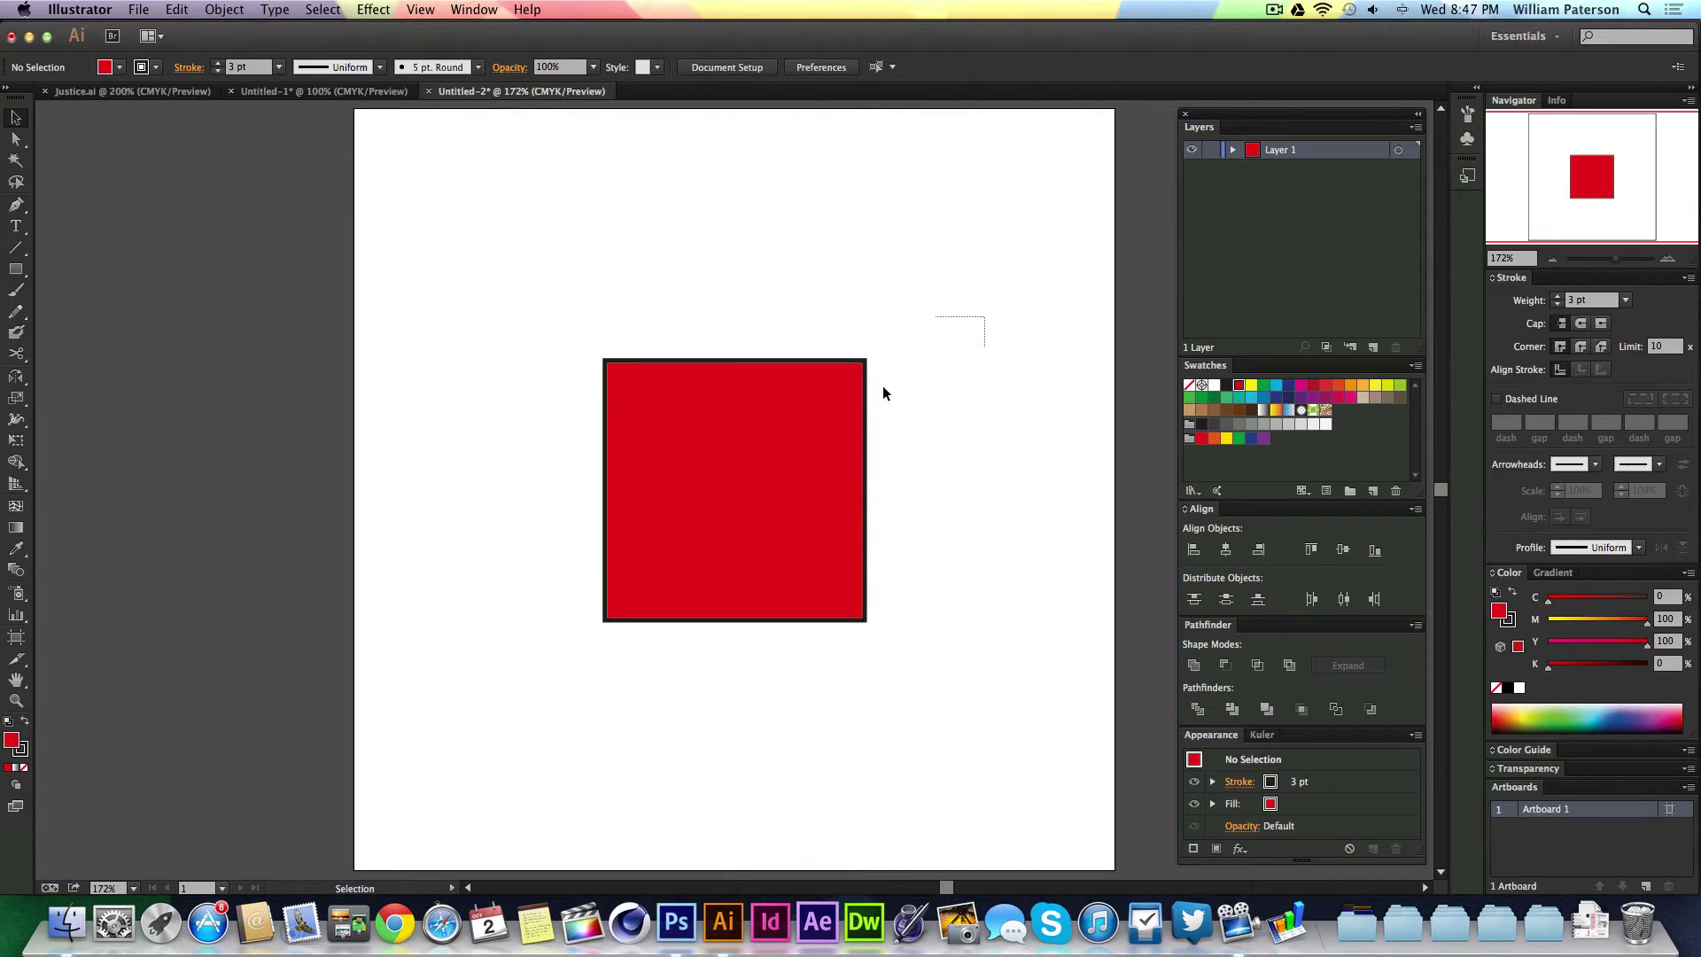
{"action": "left_click", "coordinate": [858, 394]}
{"action": "double_click", "coordinate": [1238, 386]}
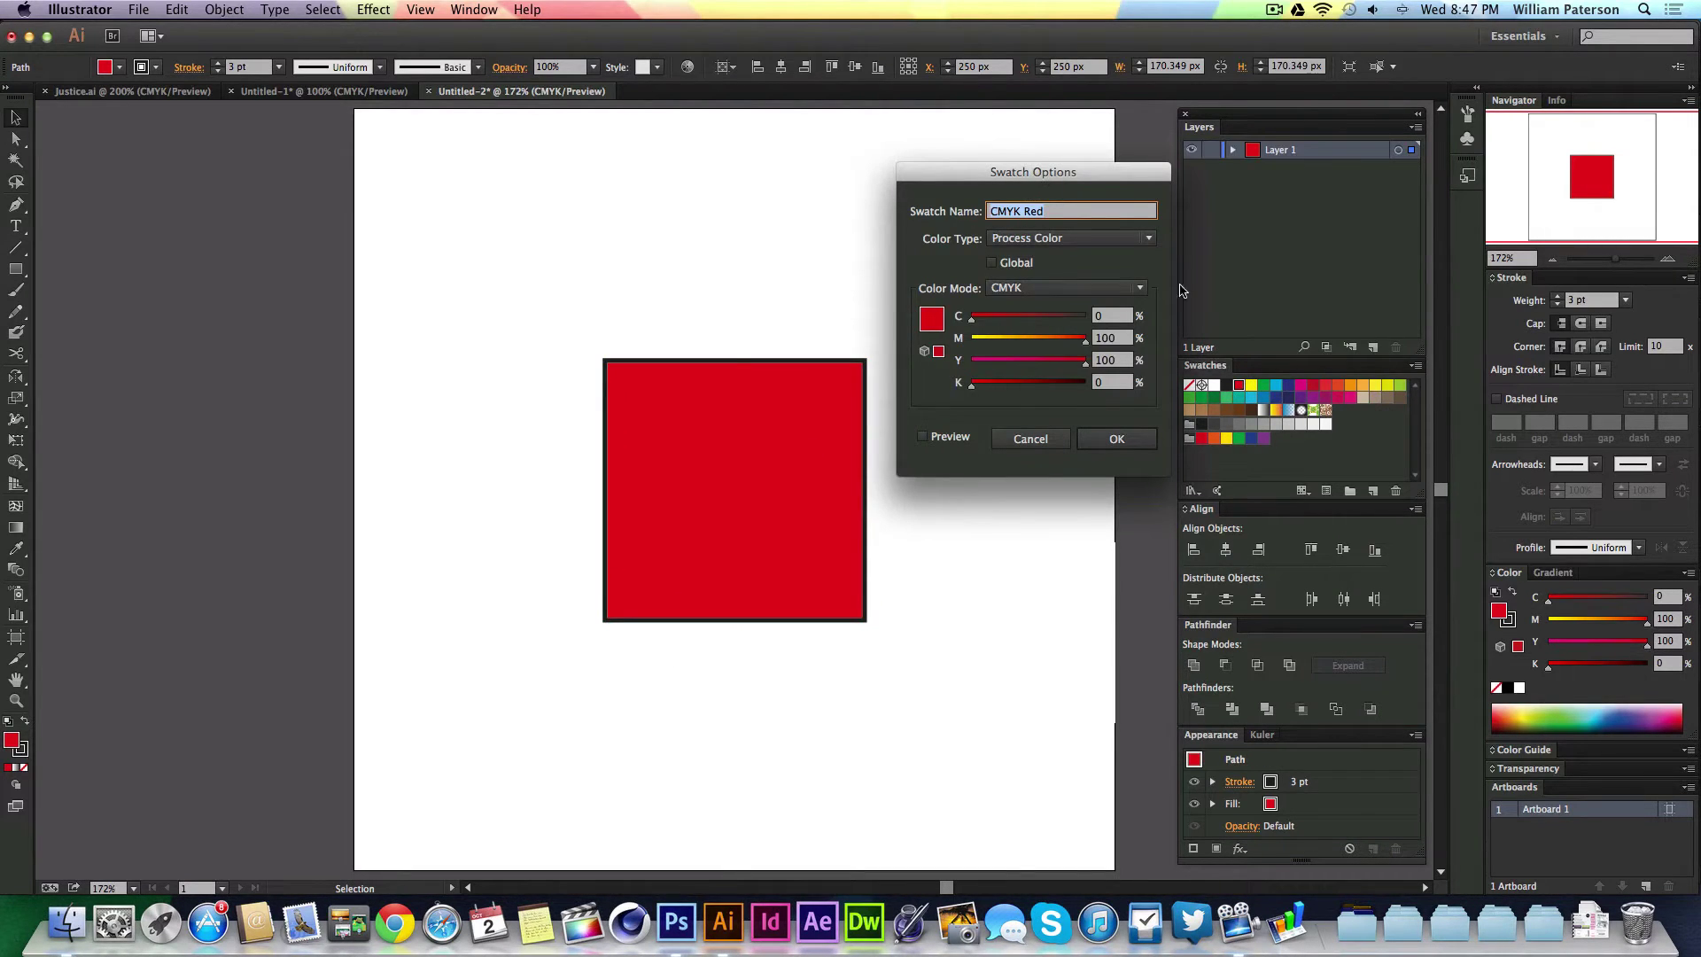
{"action": "key", "text": "Tab"}
{"action": "key", "text": "Tab"}
{"action": "key", "text": "Tab"}
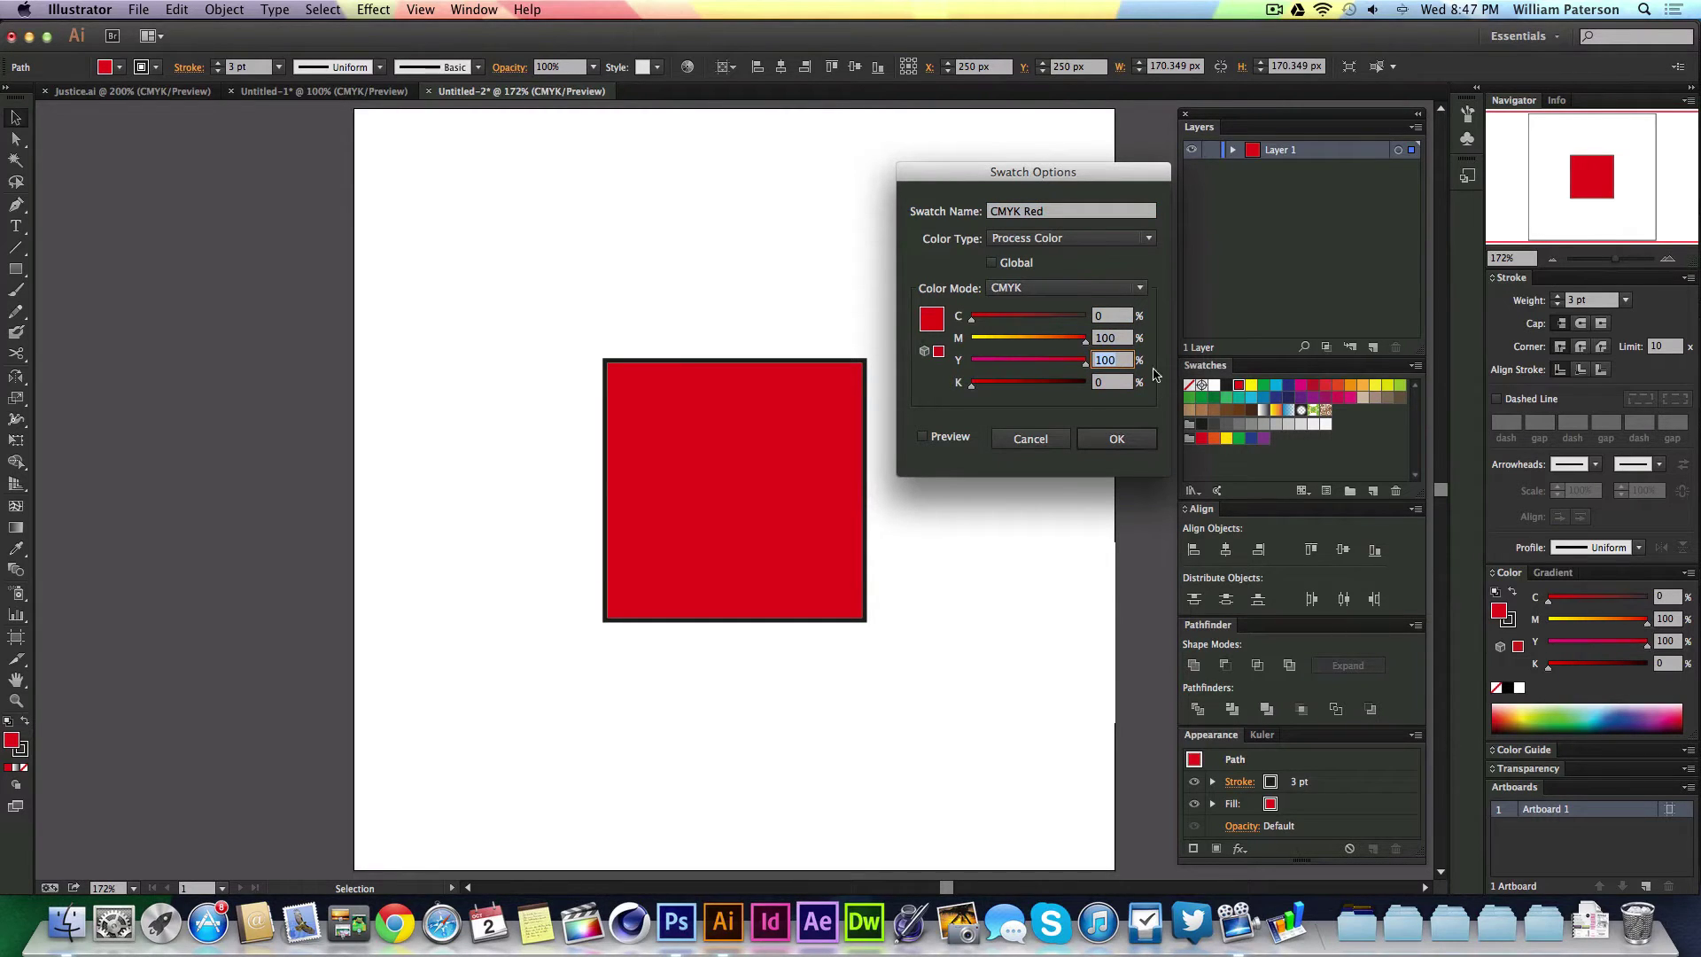
{"action": "key", "text": "shift+Tab"}
{"action": "key", "text": "shift+Tab"}
{"action": "left_click", "coordinate": [1067, 213]}
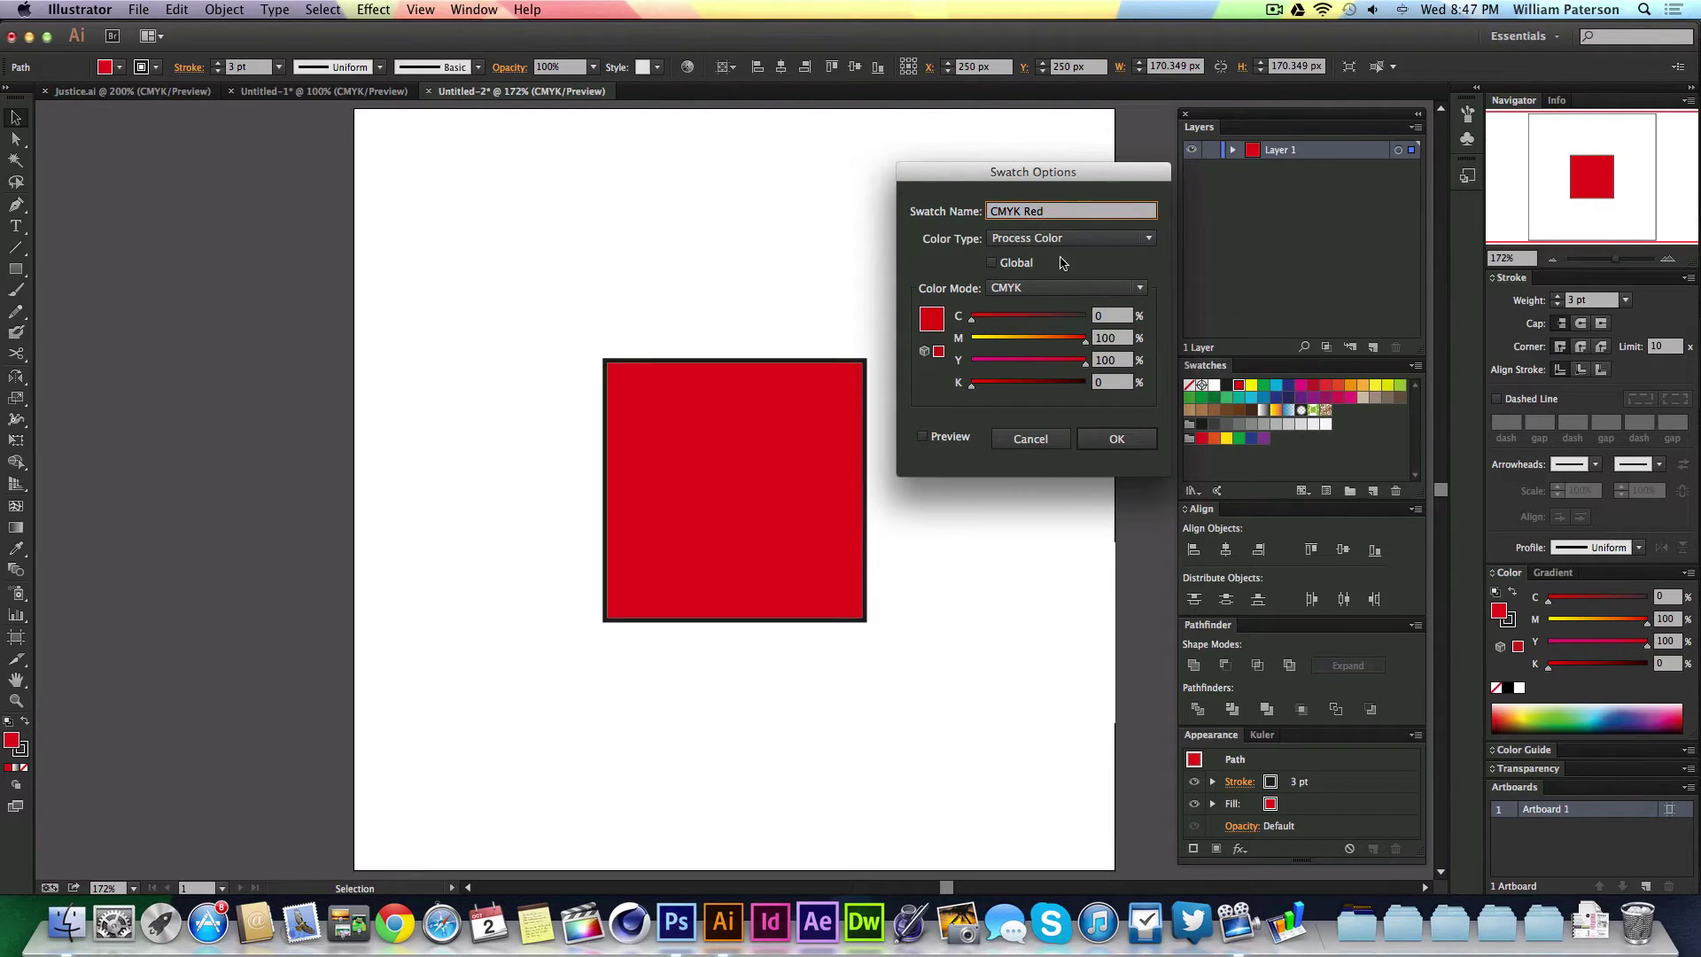
{"action": "key", "text": "super+a"}
{"action": "left_click", "coordinate": [1068, 214]}
Set the swatch mix to K 100 and C, M and Y each to 50
{"action": "mouse_move", "coordinate": [974, 387]}
{"action": "left_mouse_down"}
{"action": "mouse_move", "coordinate": [1088, 387]}
{"action": "mouse_move", "coordinate": [992, 393]}
{"action": "left_mouse_up"}
{"action": "left_click", "coordinate": [1104, 316]}
{"action": "type", "text": "50"}
{"action": "key", "text": "Tab"}
{"action": "type", "text": "50"}
{"action": "key", "text": "Tab"}
{"action": "type", "text": "50"}
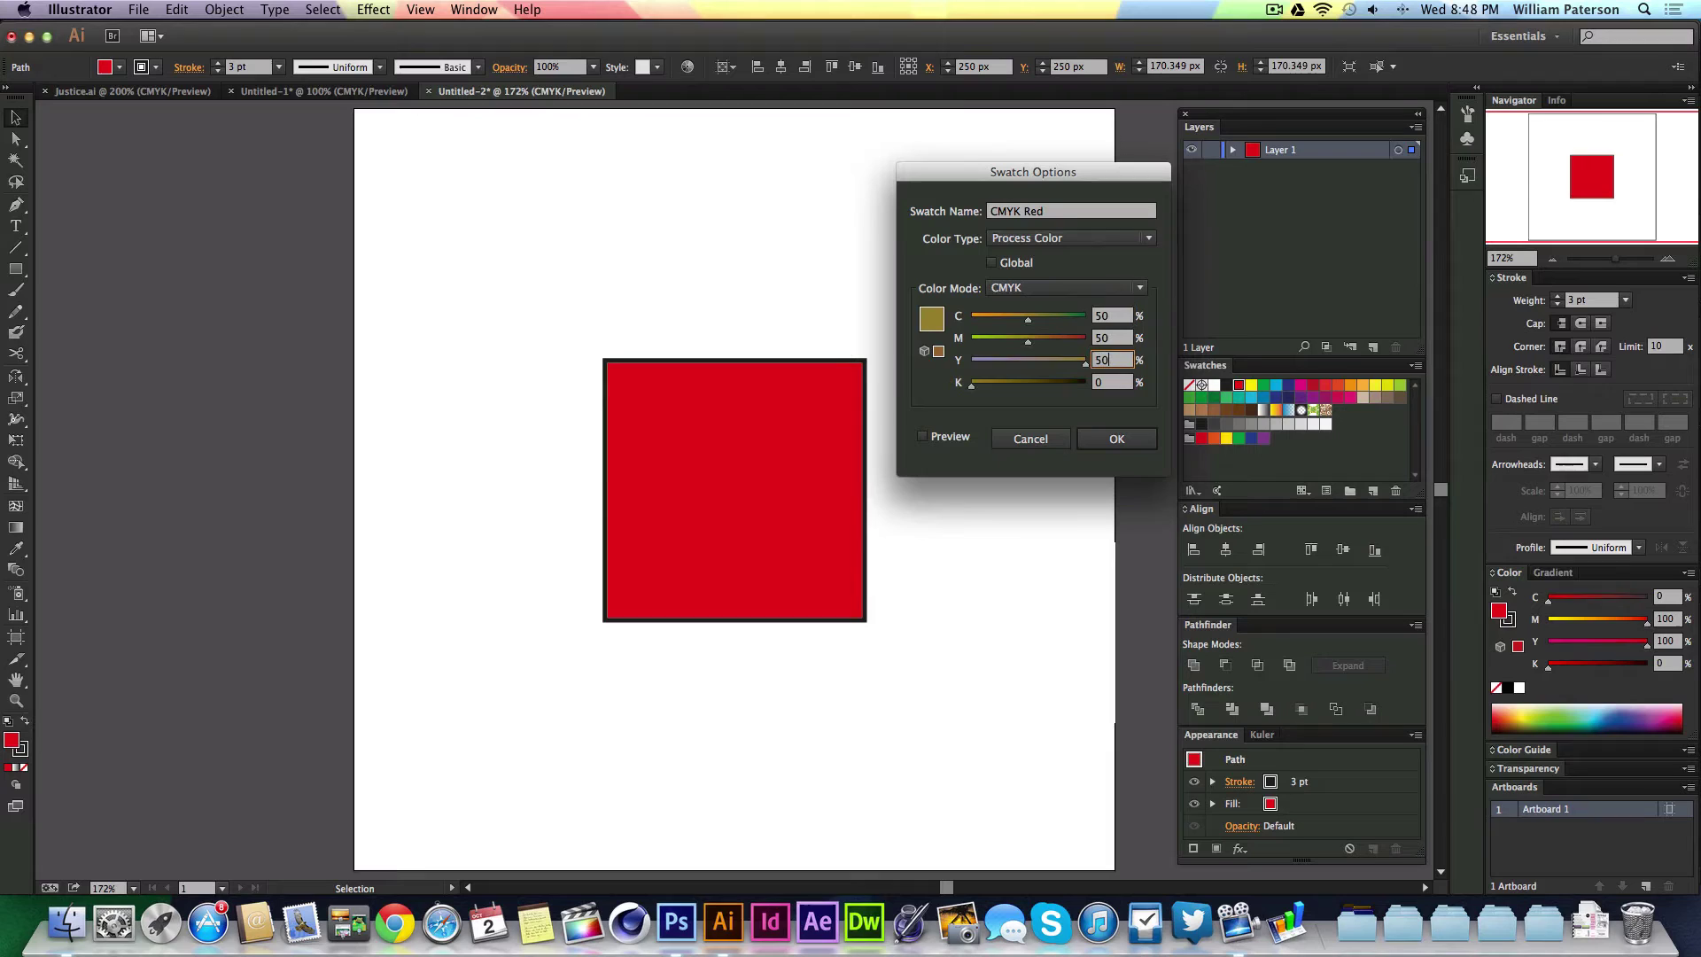
{"action": "key", "text": "Tab"}
{"action": "key", "text": "Tab"}
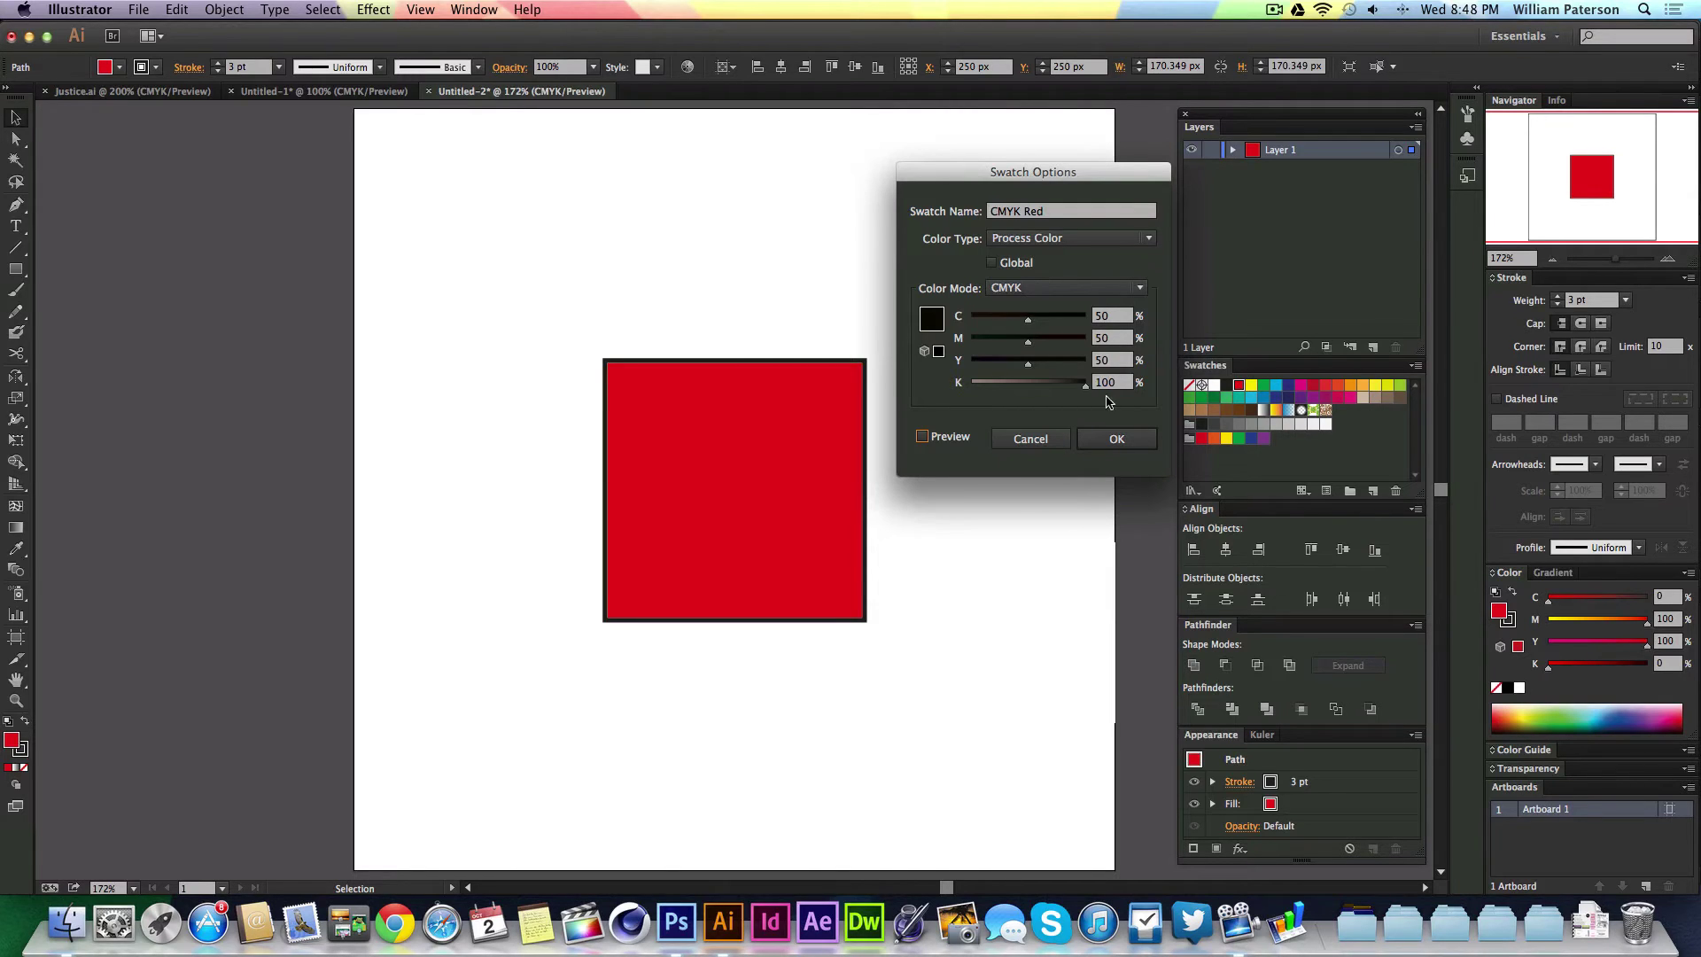
Discard the CMYK Red edits and open the Black swatch's options
{"action": "left_click", "coordinate": [1030, 439]}
{"action": "left_click", "coordinate": [1101, 540]}
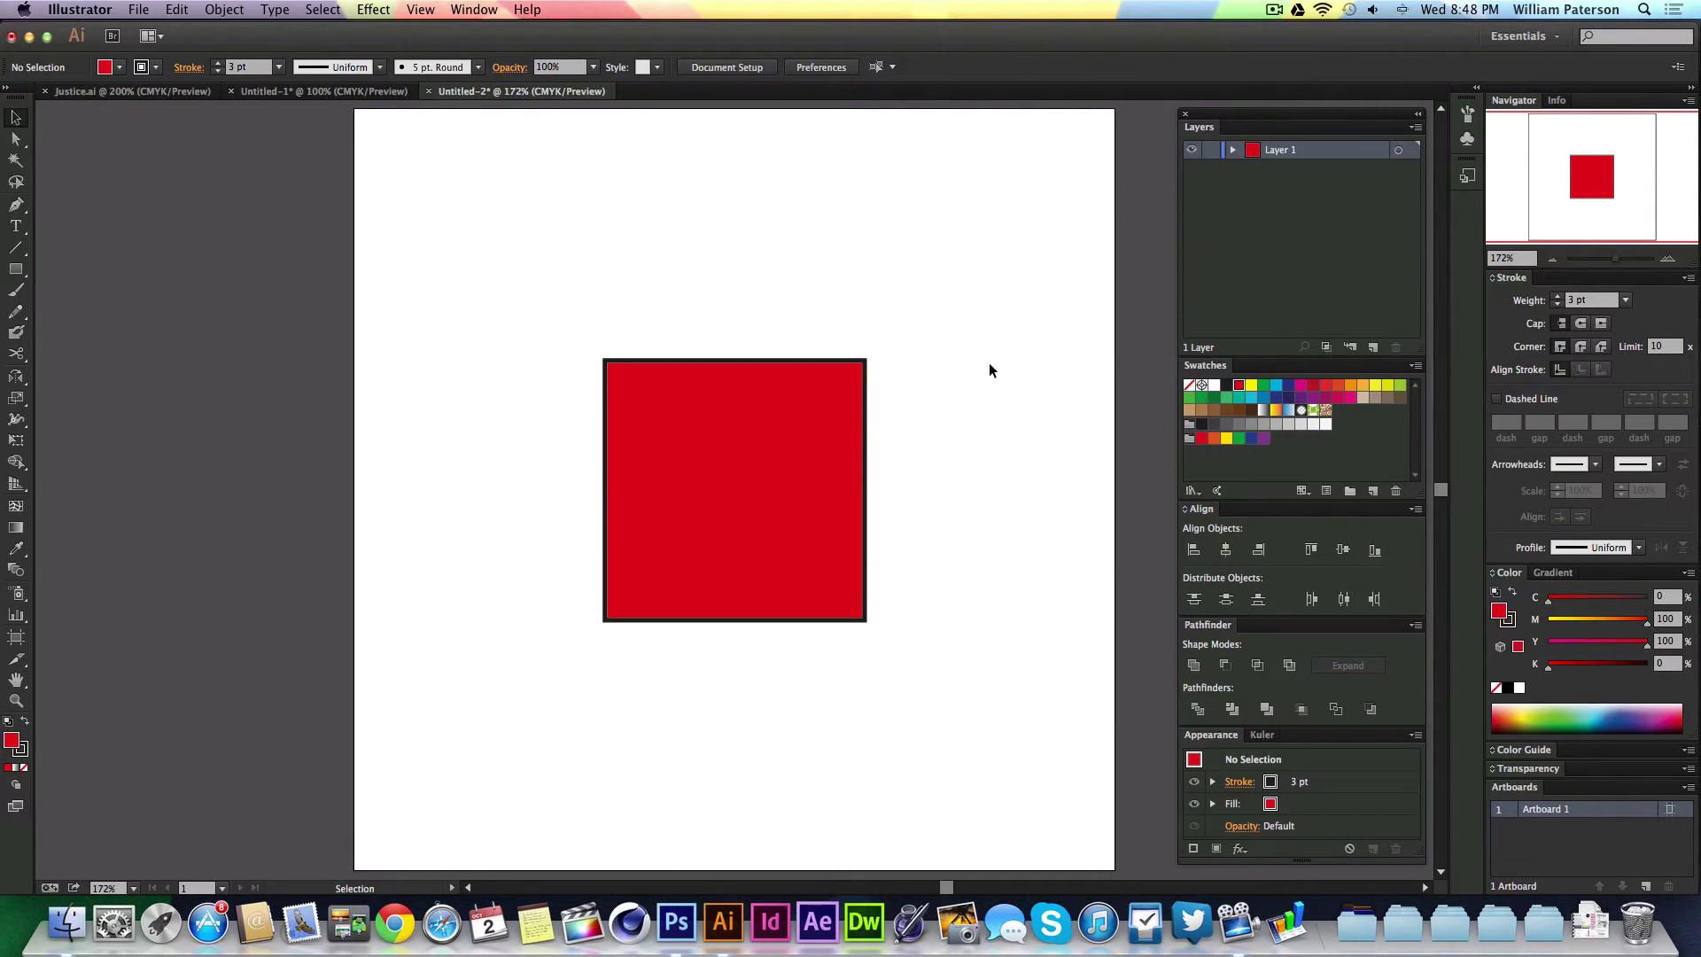
{"action": "double_click", "coordinate": [1229, 386]}
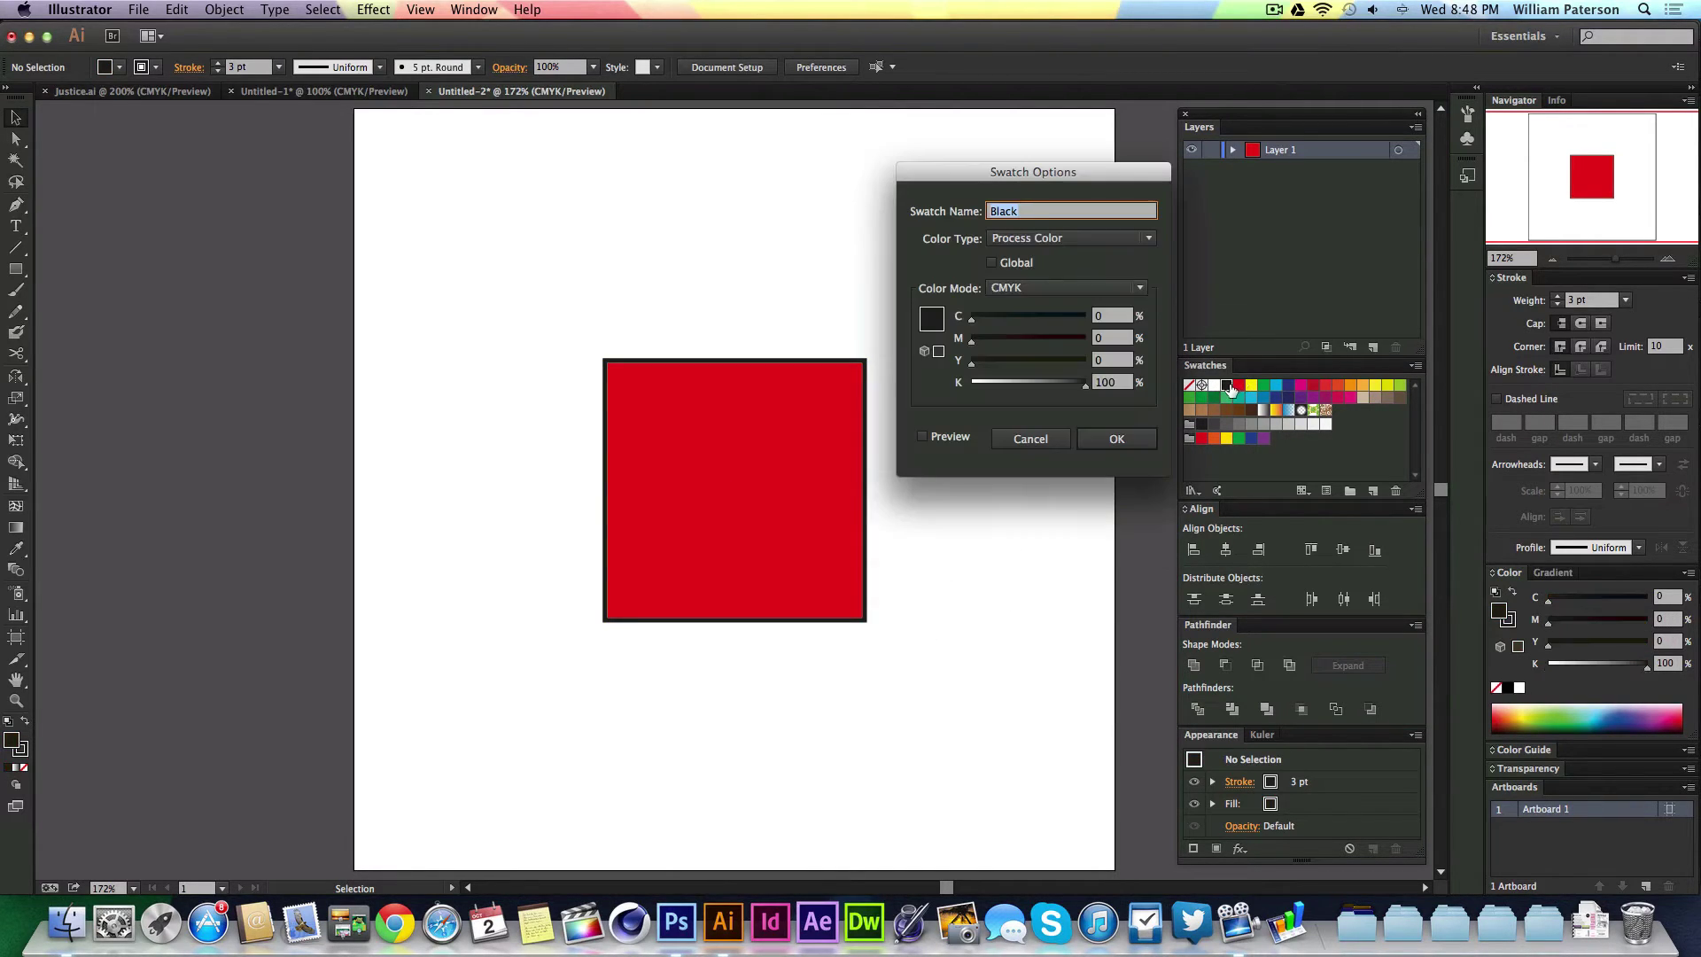
Set the Black swatch to C 50, M 50, Y 50, K 100 and apply it
{"action": "left_click", "coordinate": [1112, 340]}
{"action": "key", "text": "shift+Tab"}
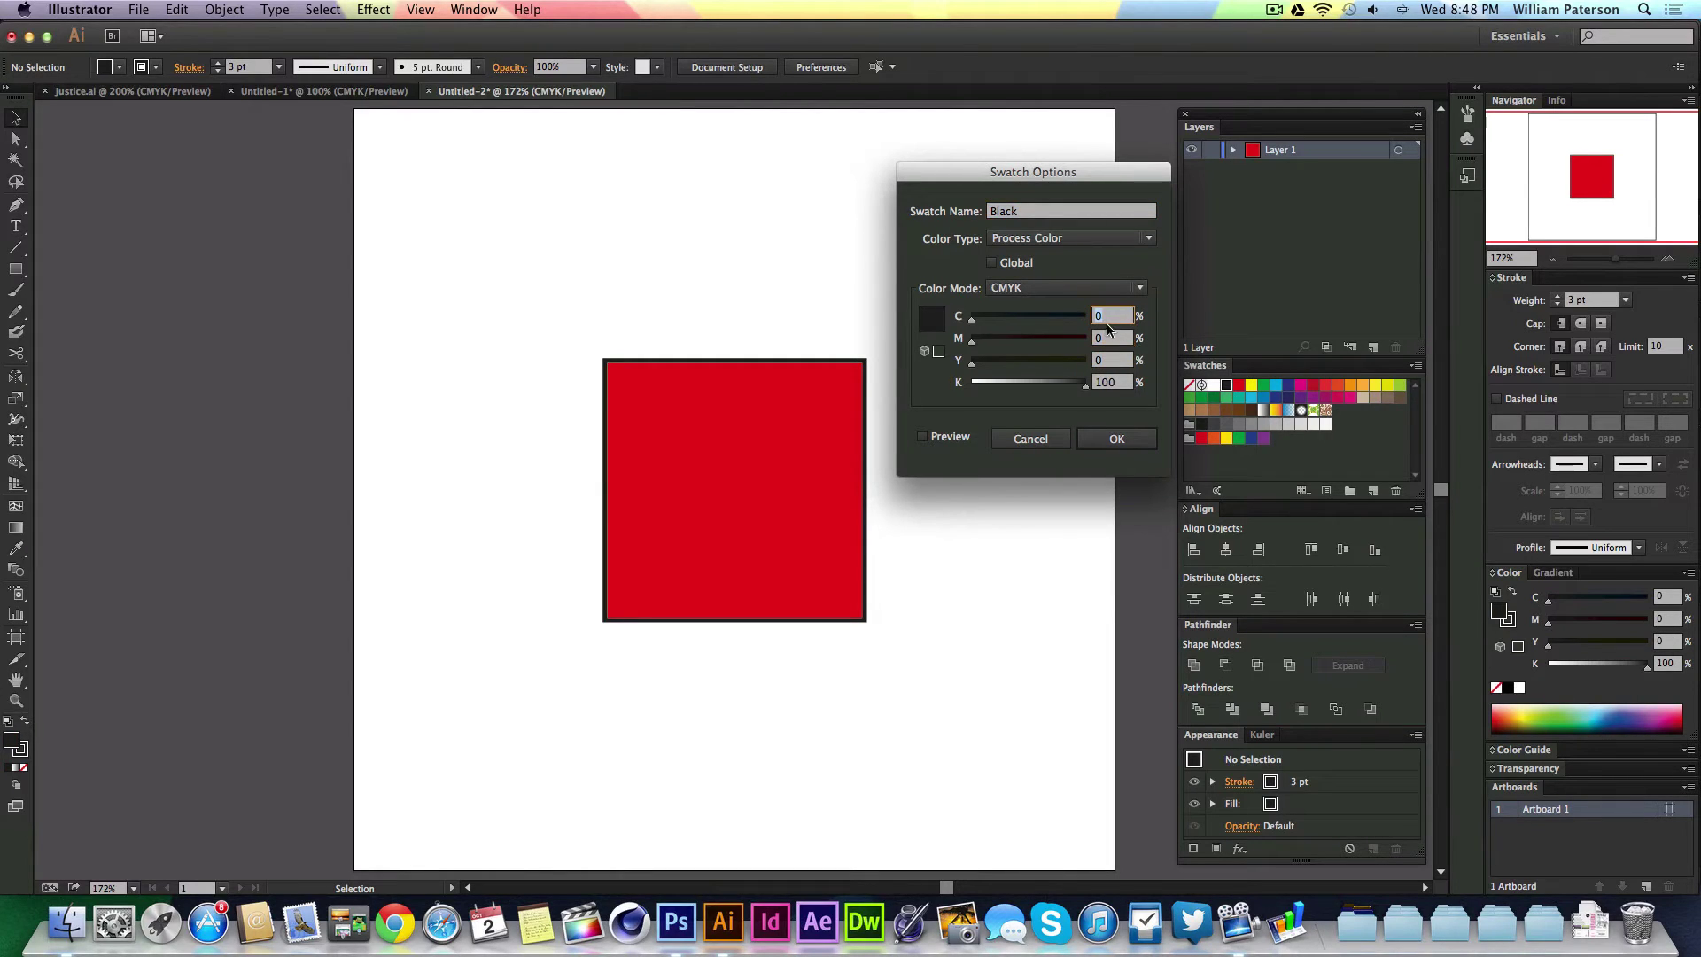
{"action": "type", "text": "50"}
{"action": "key", "text": "Tab"}
{"action": "type", "text": "50"}
{"action": "key", "text": "Tab"}
{"action": "type", "text": "100"}
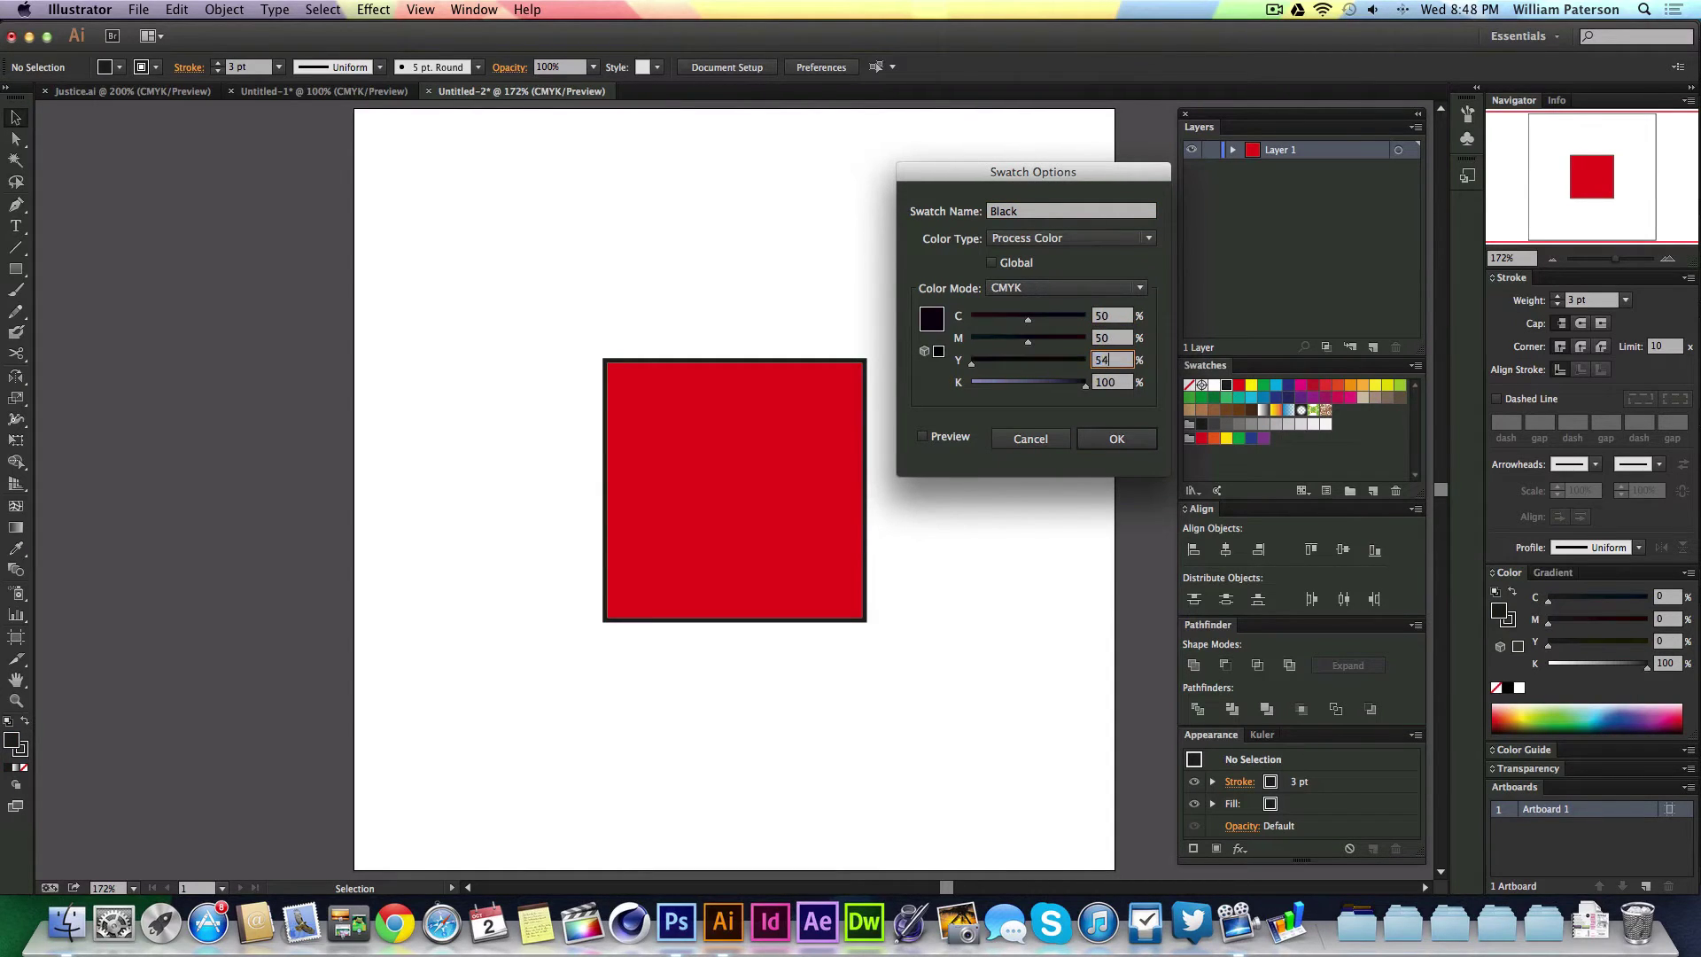
{"action": "key", "text": "Tab"}
{"action": "key", "text": "shift+Tab"}
{"action": "type", "text": "50"}
{"action": "key", "text": "Tab"}
{"action": "key", "text": "Tab"}
{"action": "left_click", "coordinate": [1117, 439]}
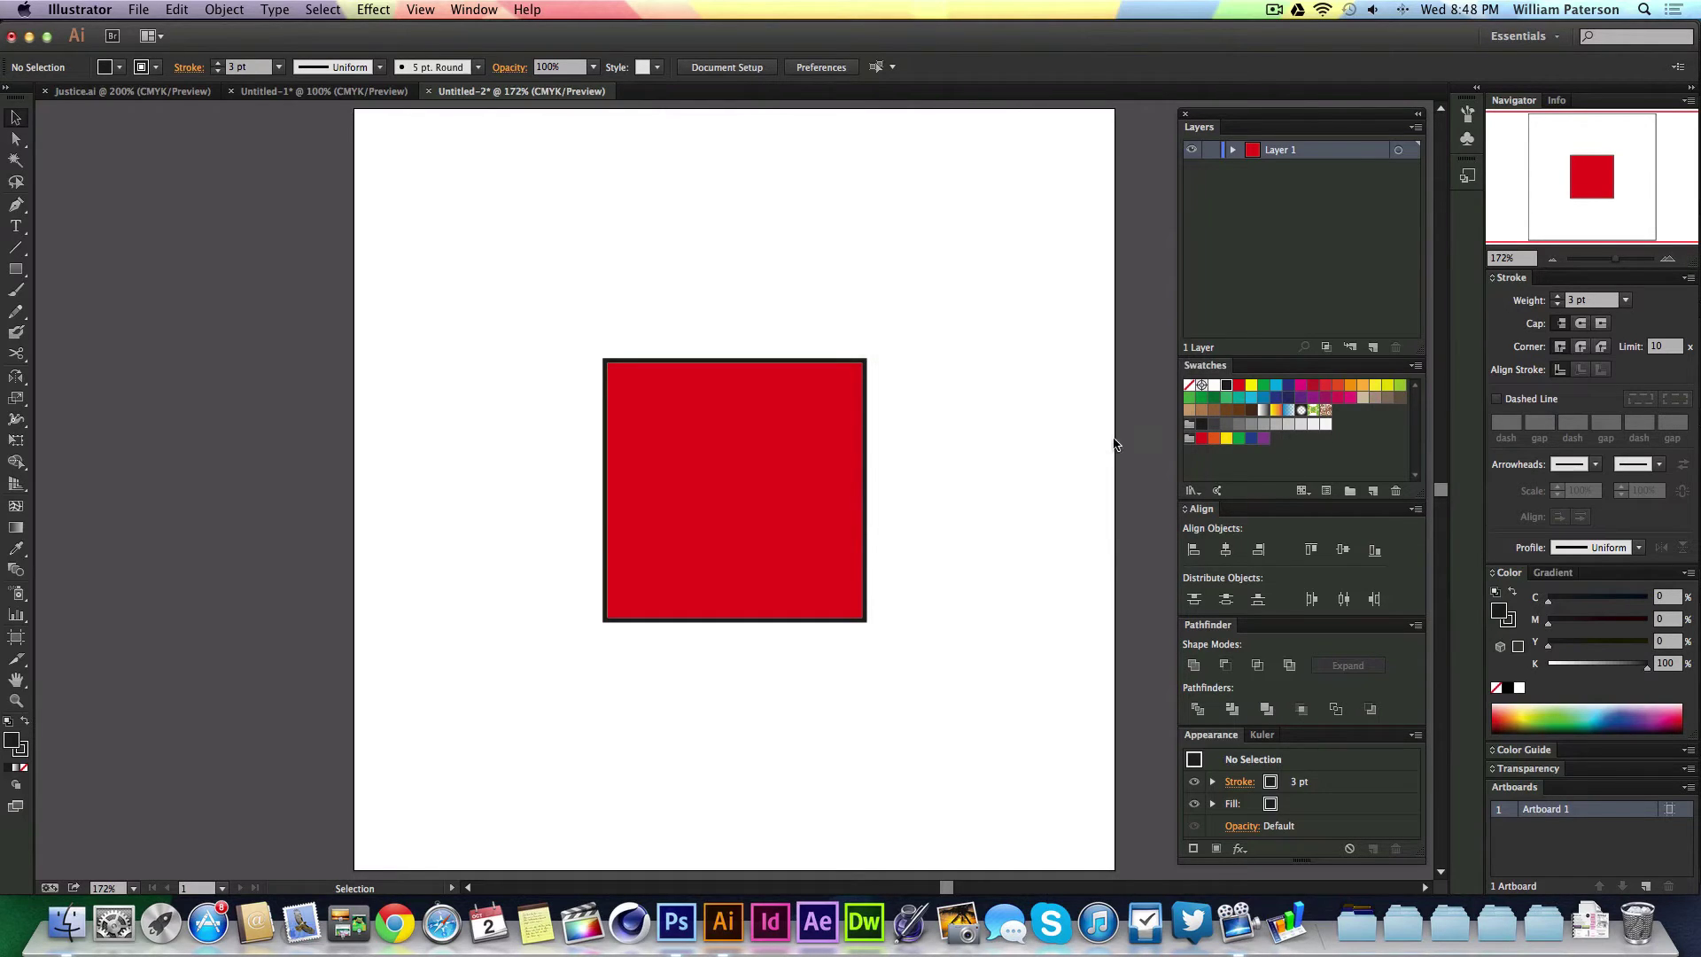
Make the Black swatch a global spot colour named 'Black 1'
{"action": "double_click", "coordinate": [1228, 390]}
{"action": "left_click", "coordinate": [991, 262]}
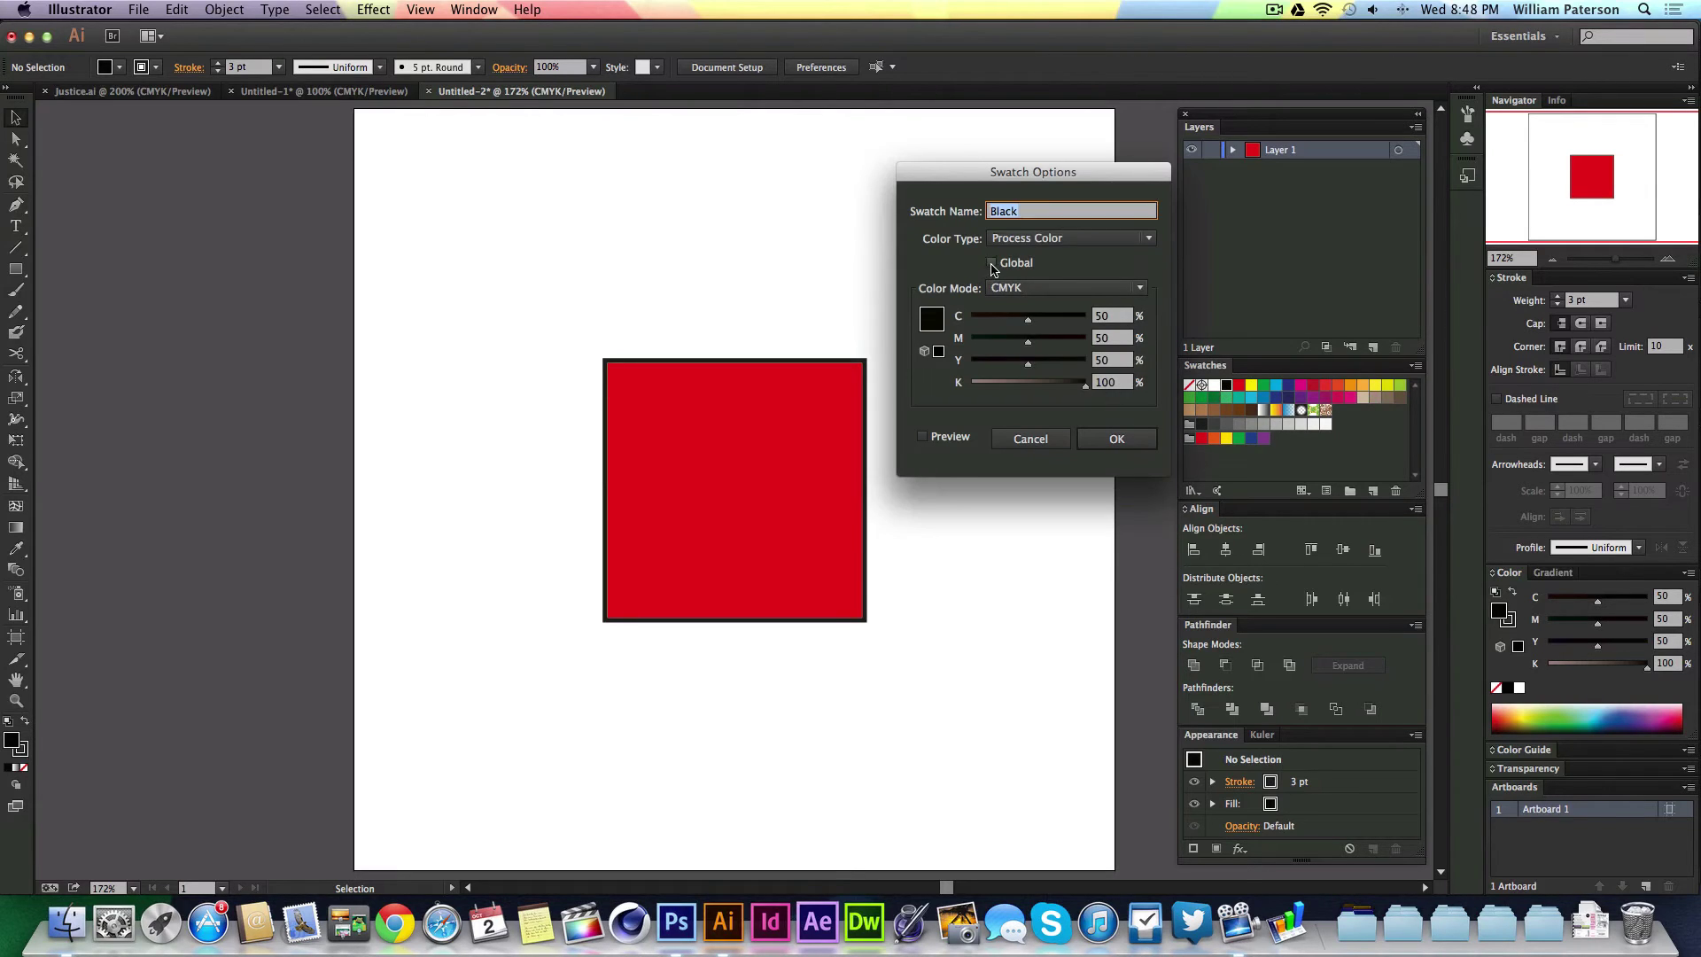
{"action": "left_click", "coordinate": [1078, 241]}
{"action": "left_click", "coordinate": [1019, 288]}
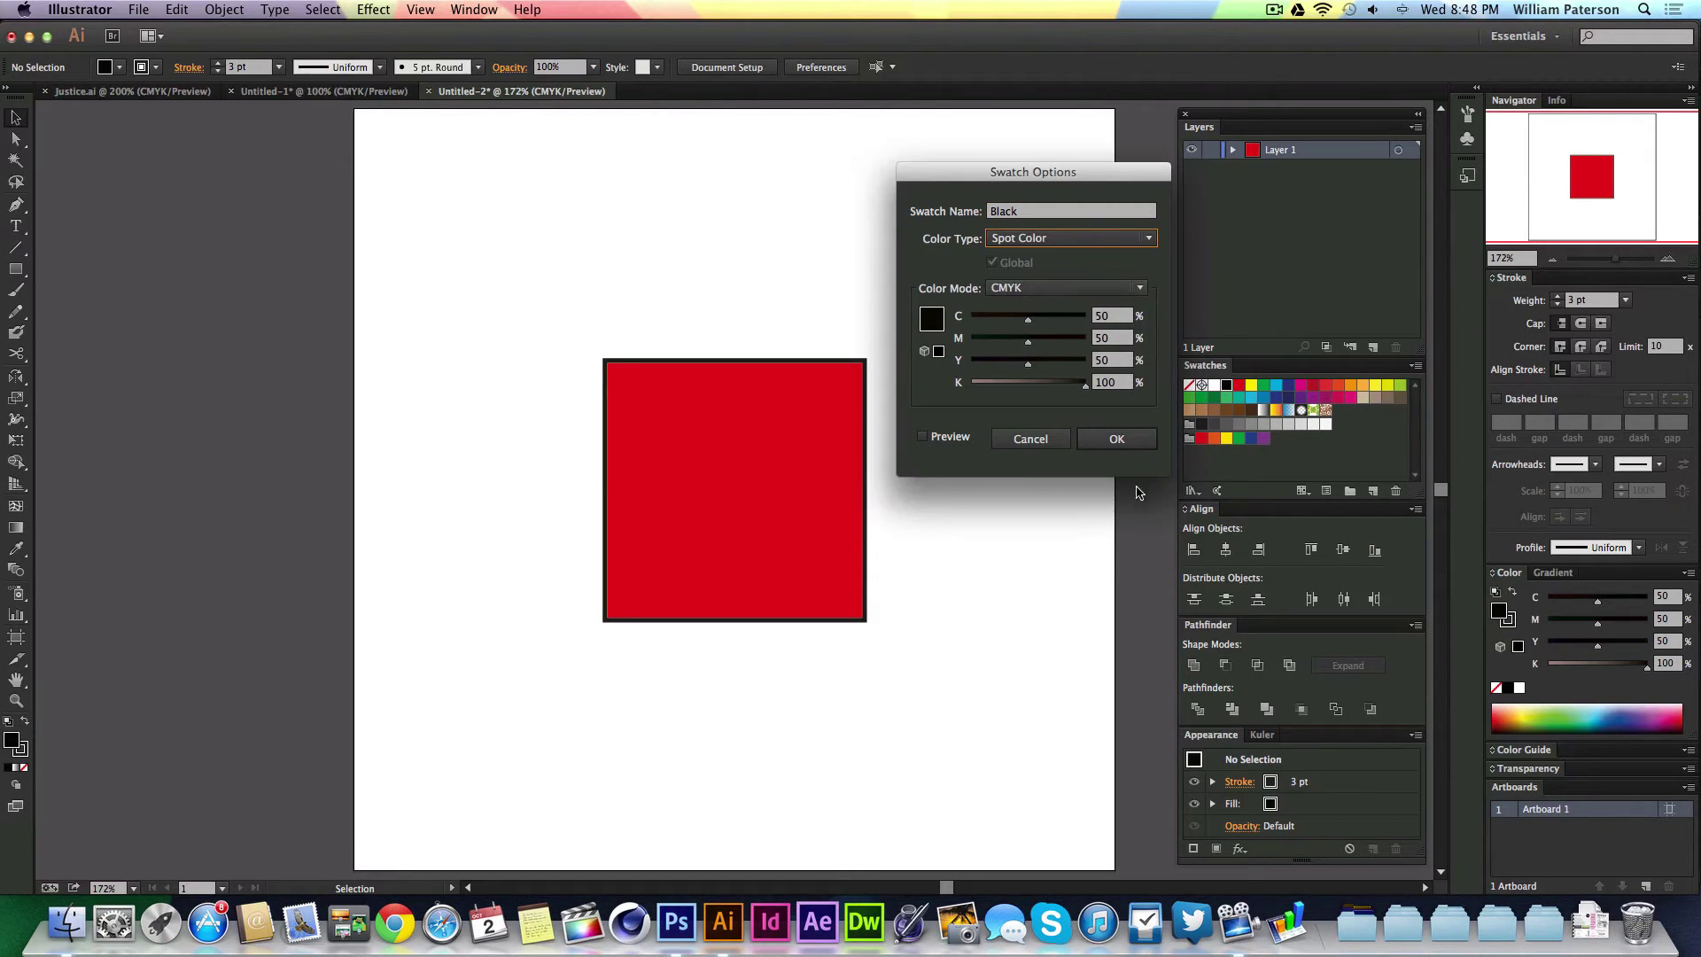
{"action": "left_click", "coordinate": [1119, 443]}
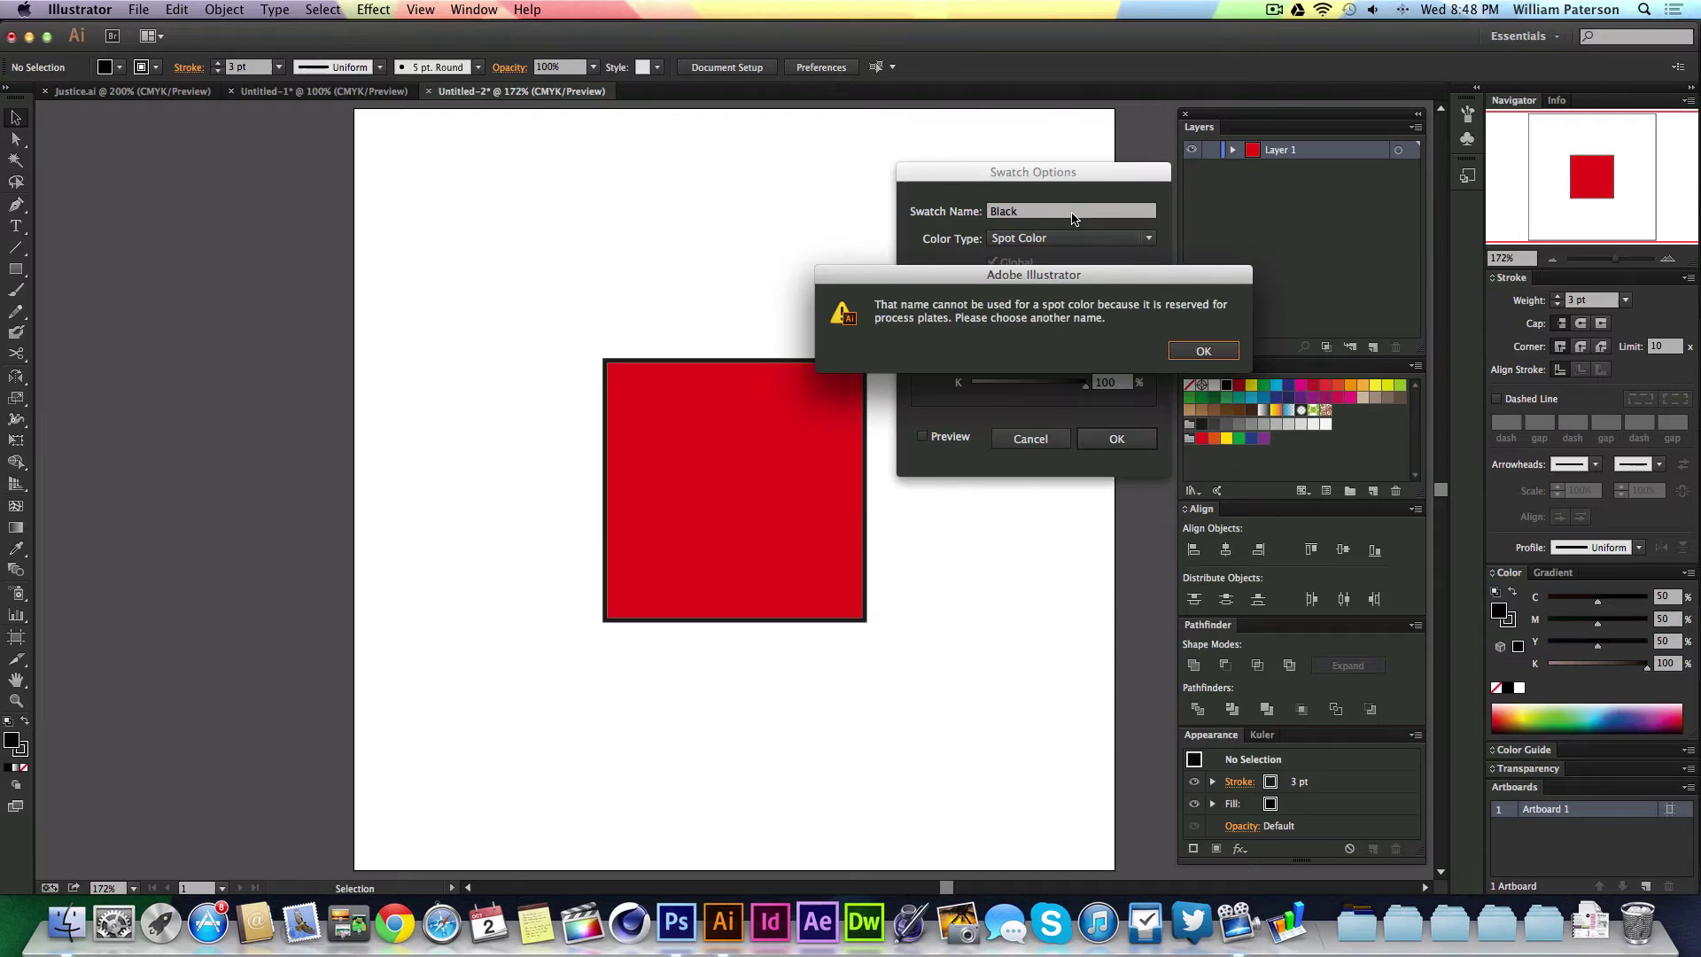
{"action": "left_click", "coordinate": [1202, 352]}
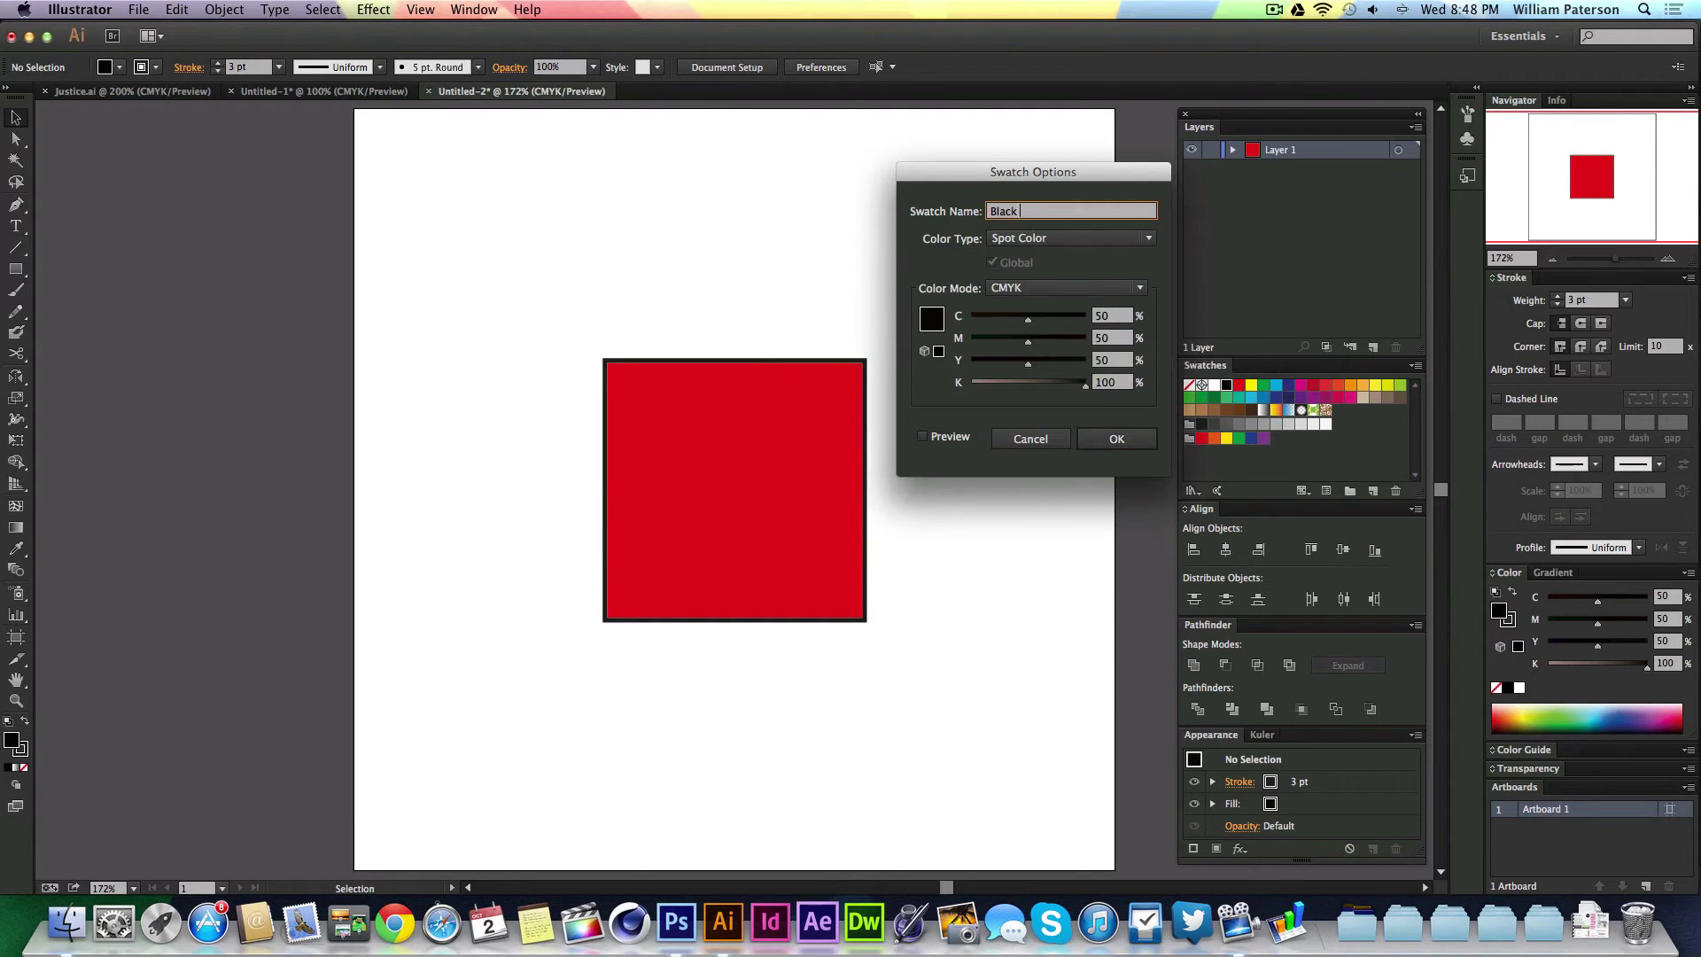
{"action": "type", "text": "1"}
{"action": "key", "text": "Return"}
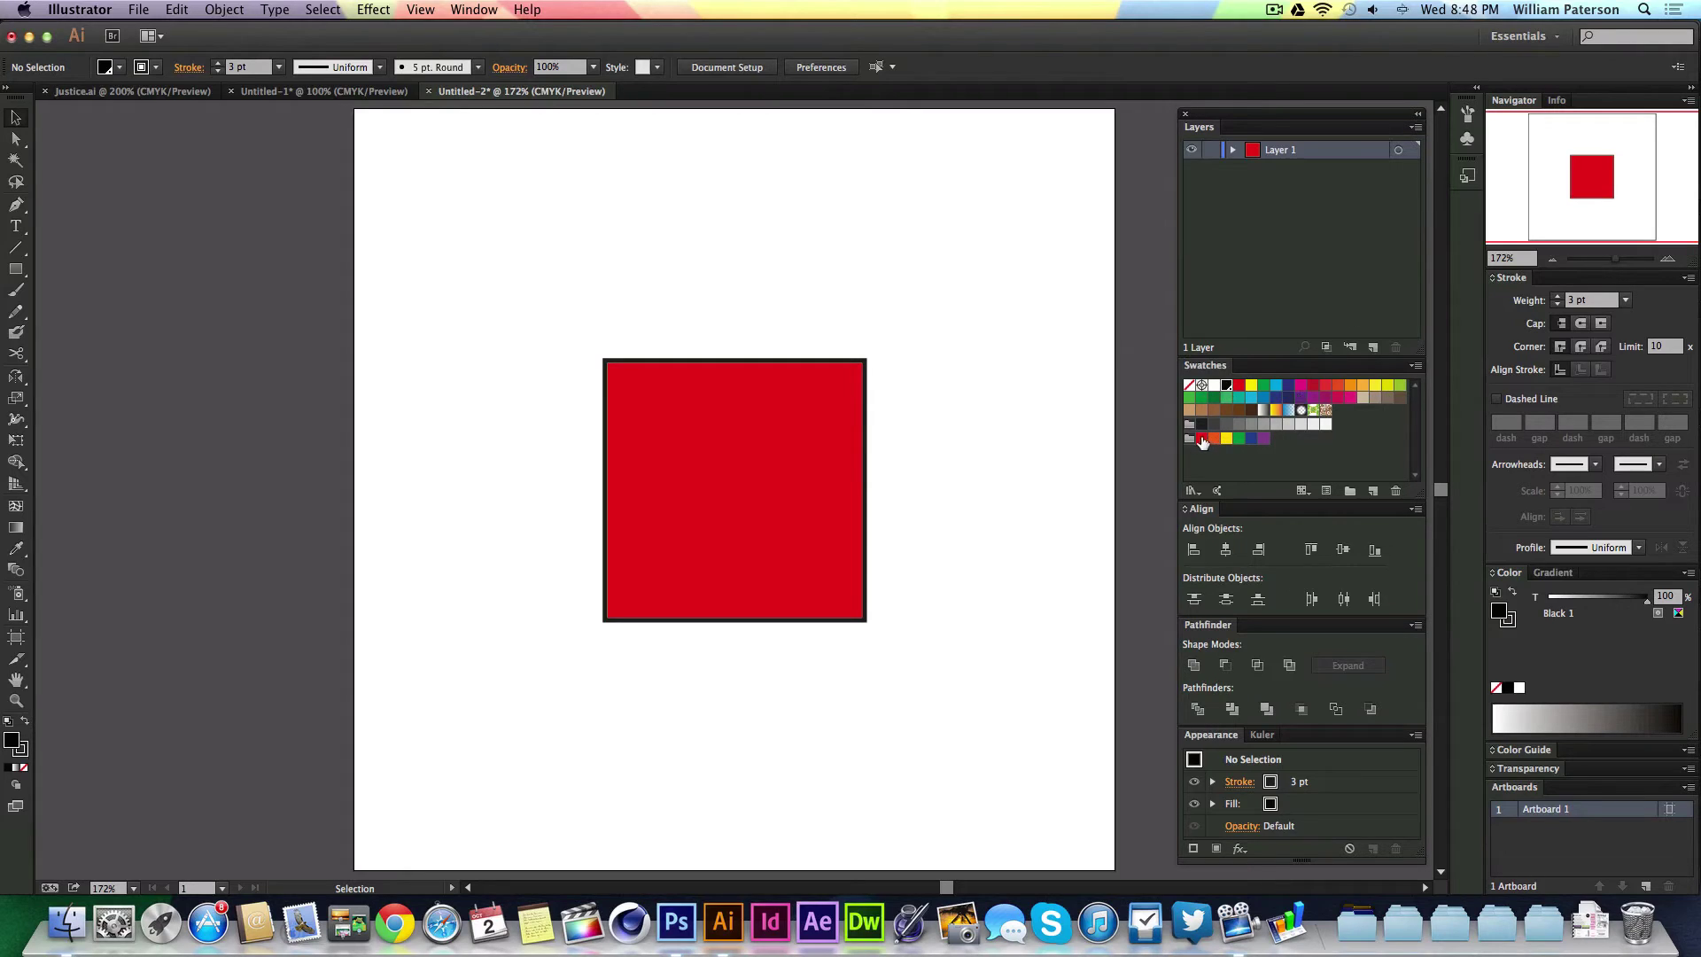
Reopen the CMYK Red swatch options, leave Color Mode on CMYK, and cancel unchanged
{"action": "double_click", "coordinate": [1239, 384]}
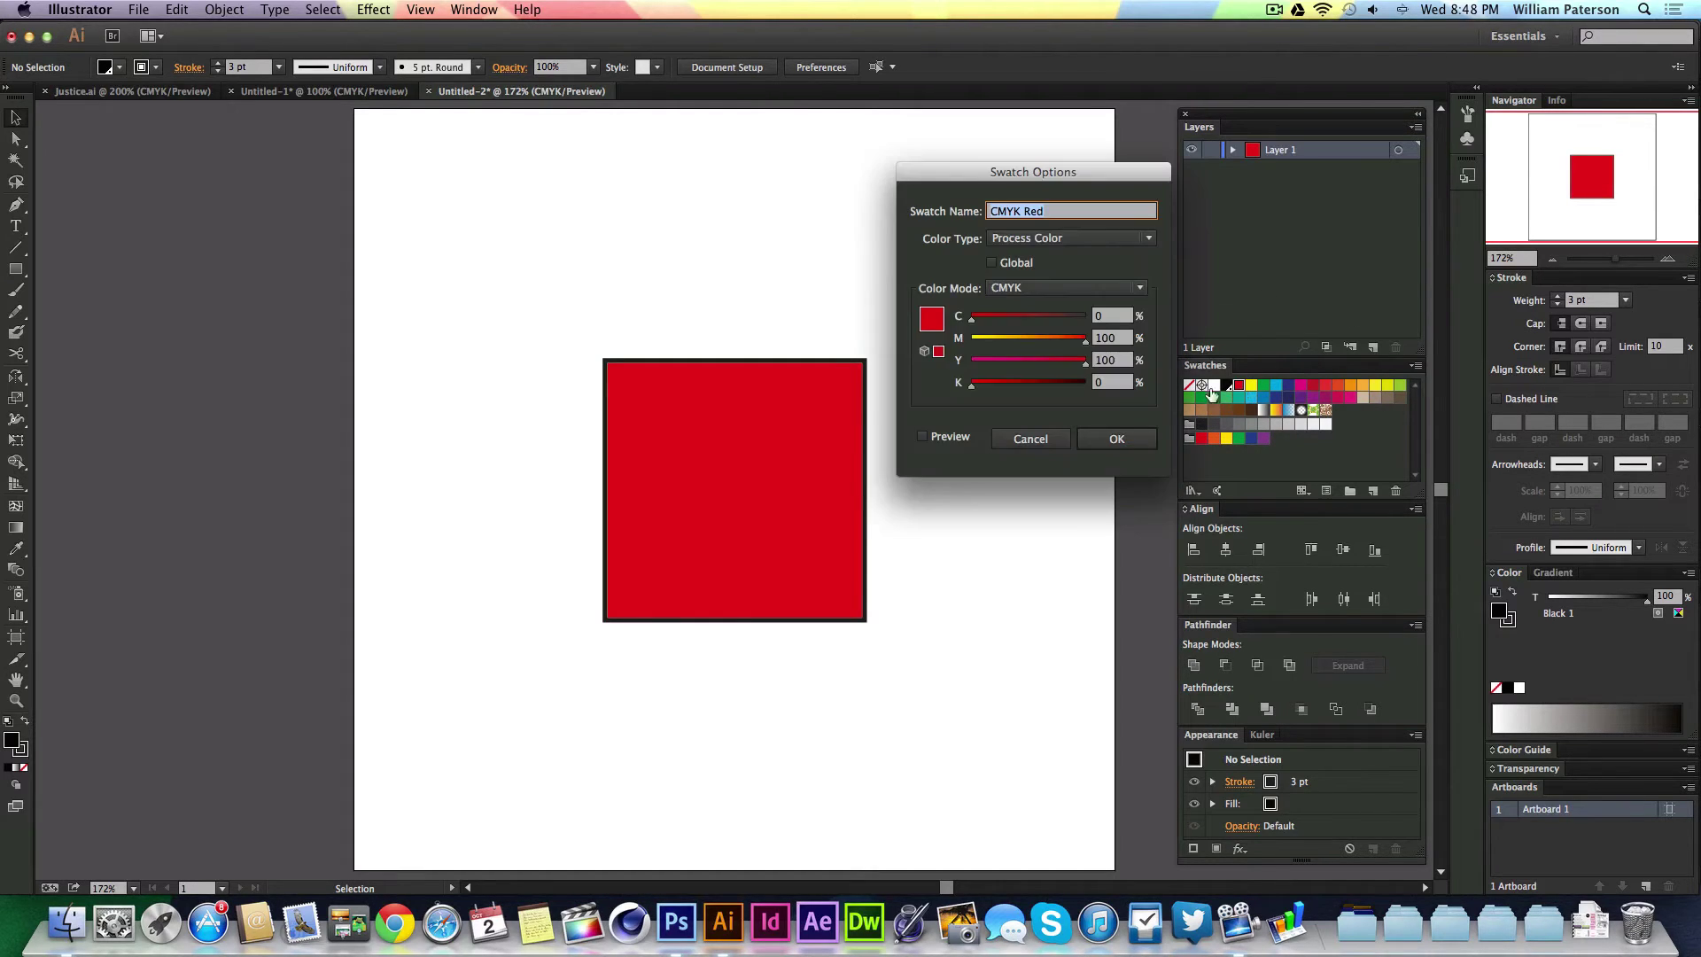
{"action": "left_click", "coordinate": [1070, 287]}
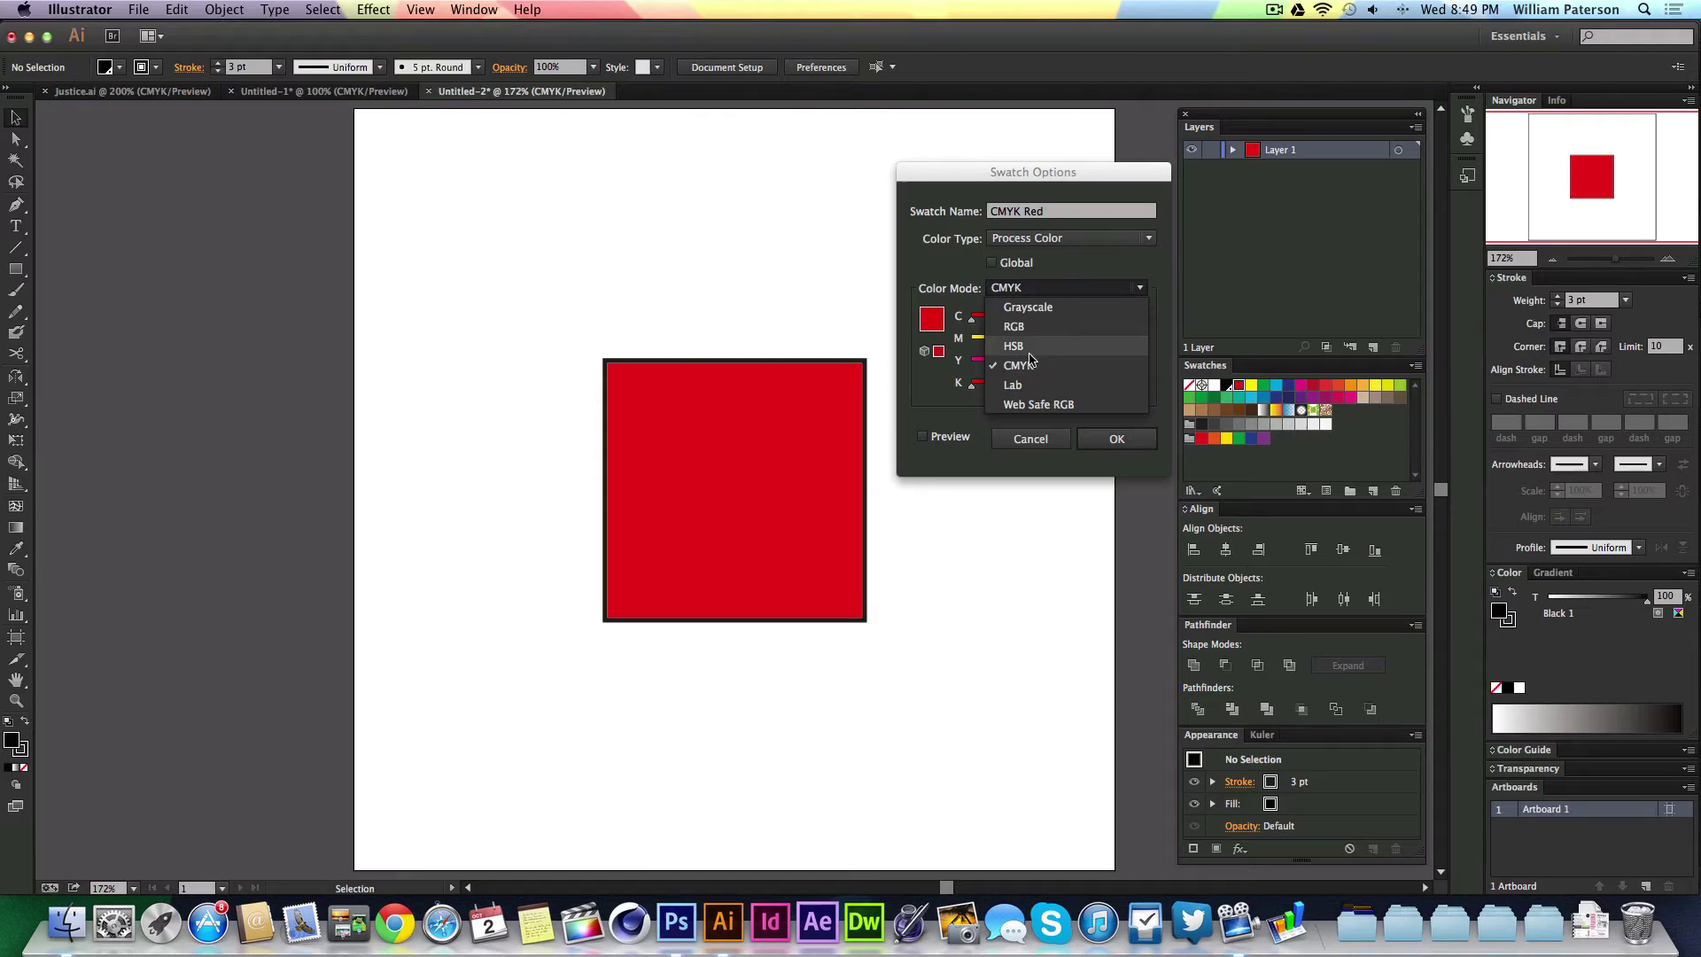
{"action": "left_click", "coordinate": [1026, 469]}
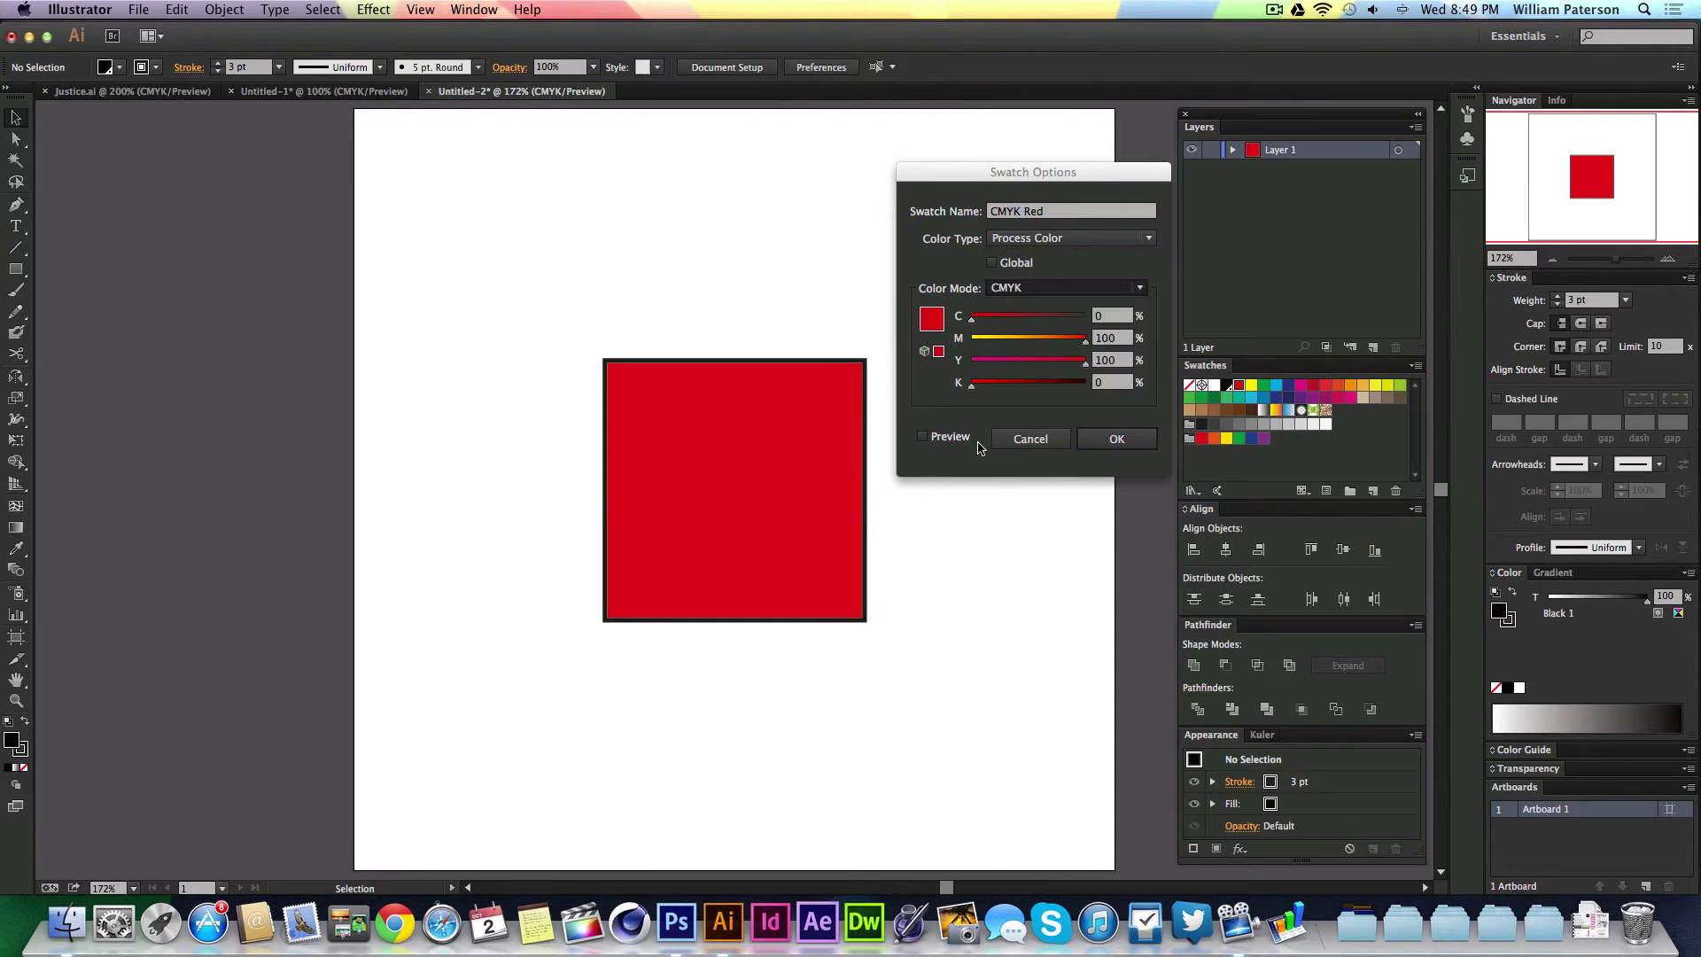
{"action": "left_click", "coordinate": [1031, 438]}
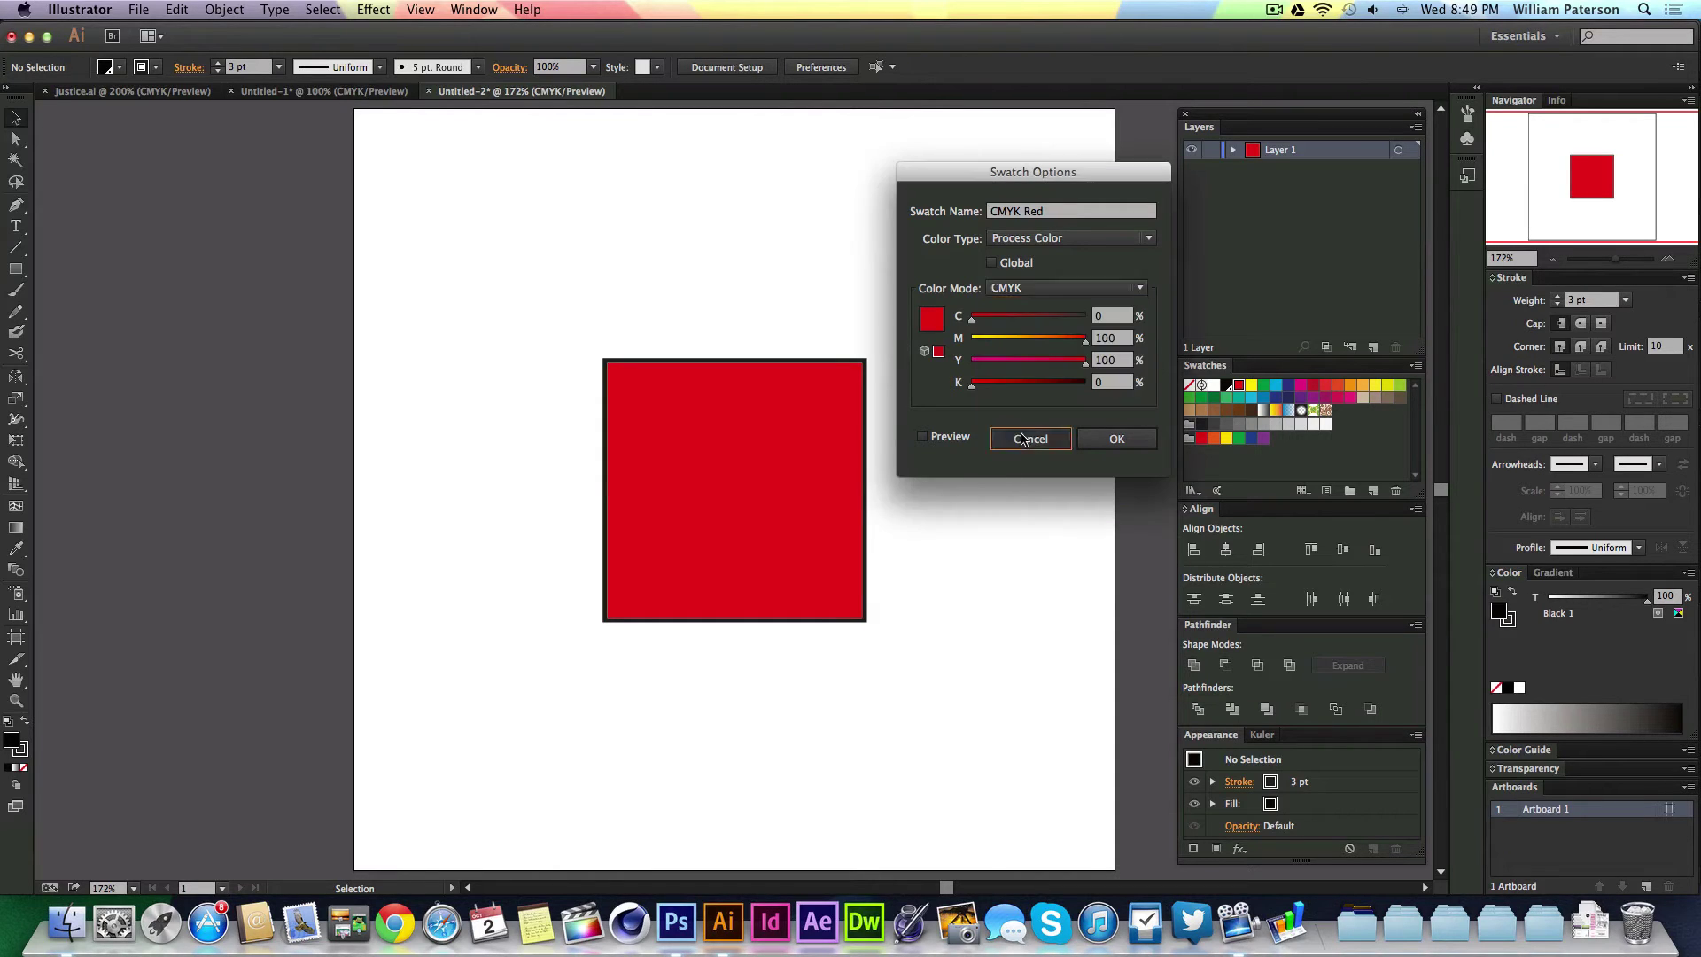
Select the CMYK Red square with its 3 pt black stroke
{"action": "left_click", "coordinate": [816, 562]}
{"action": "left_click", "coordinate": [956, 520]}
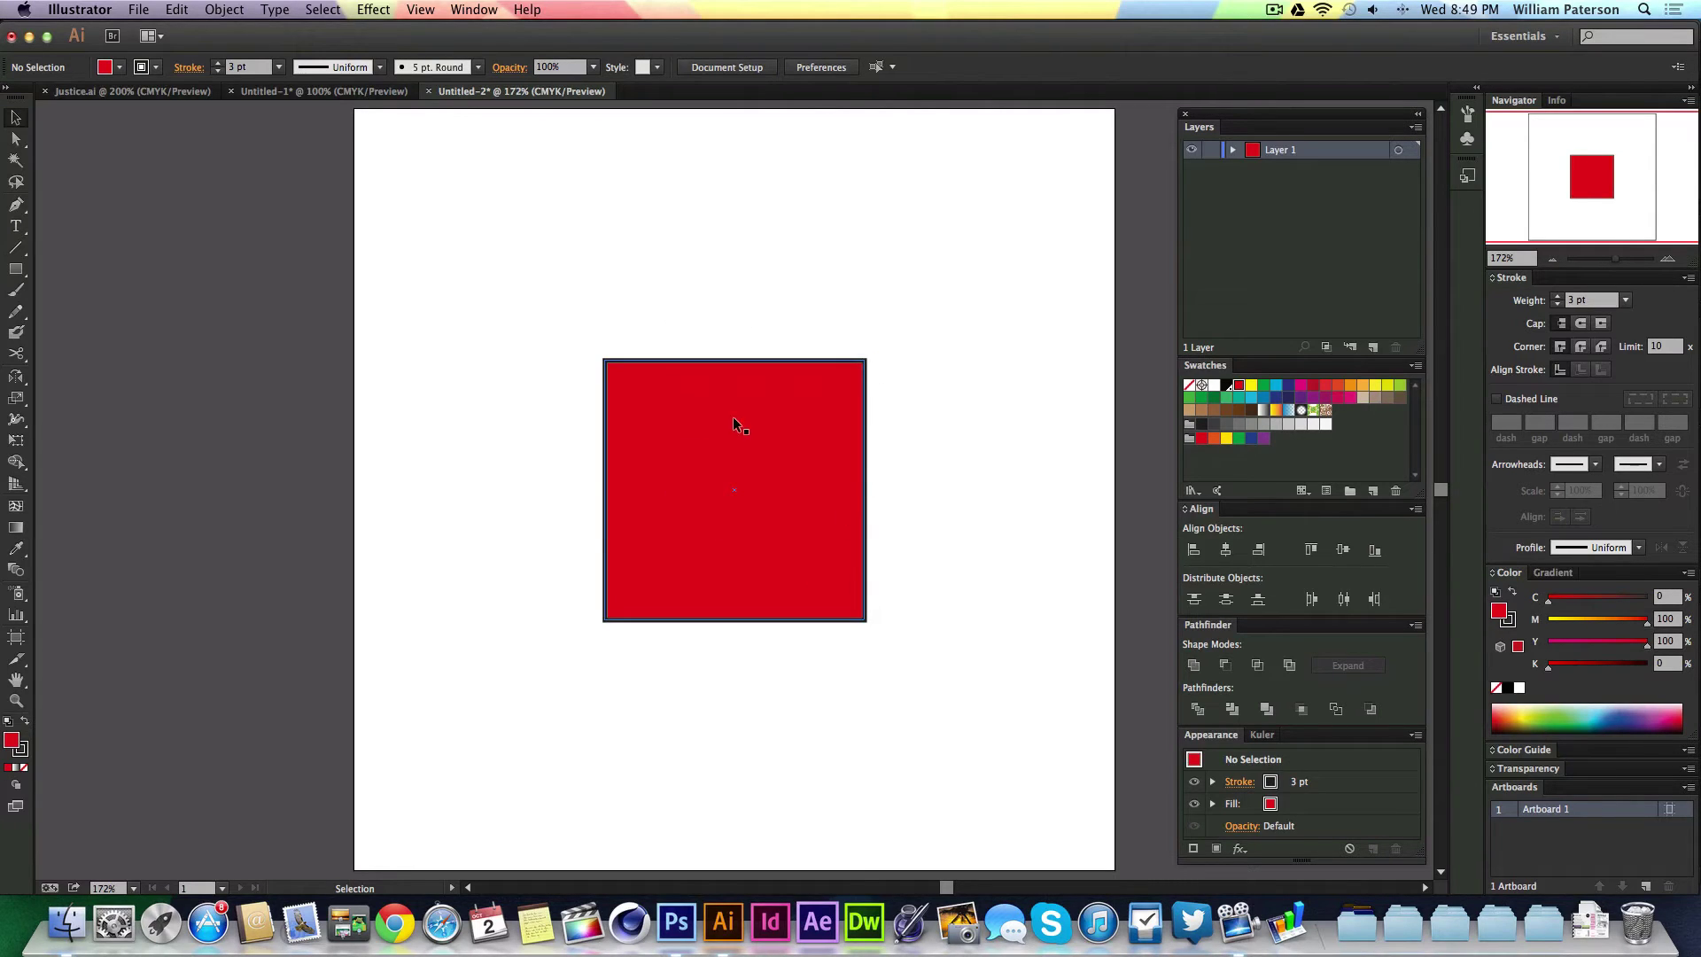
{"action": "left_click", "coordinate": [824, 502]}
{"action": "left_click", "coordinate": [973, 580]}
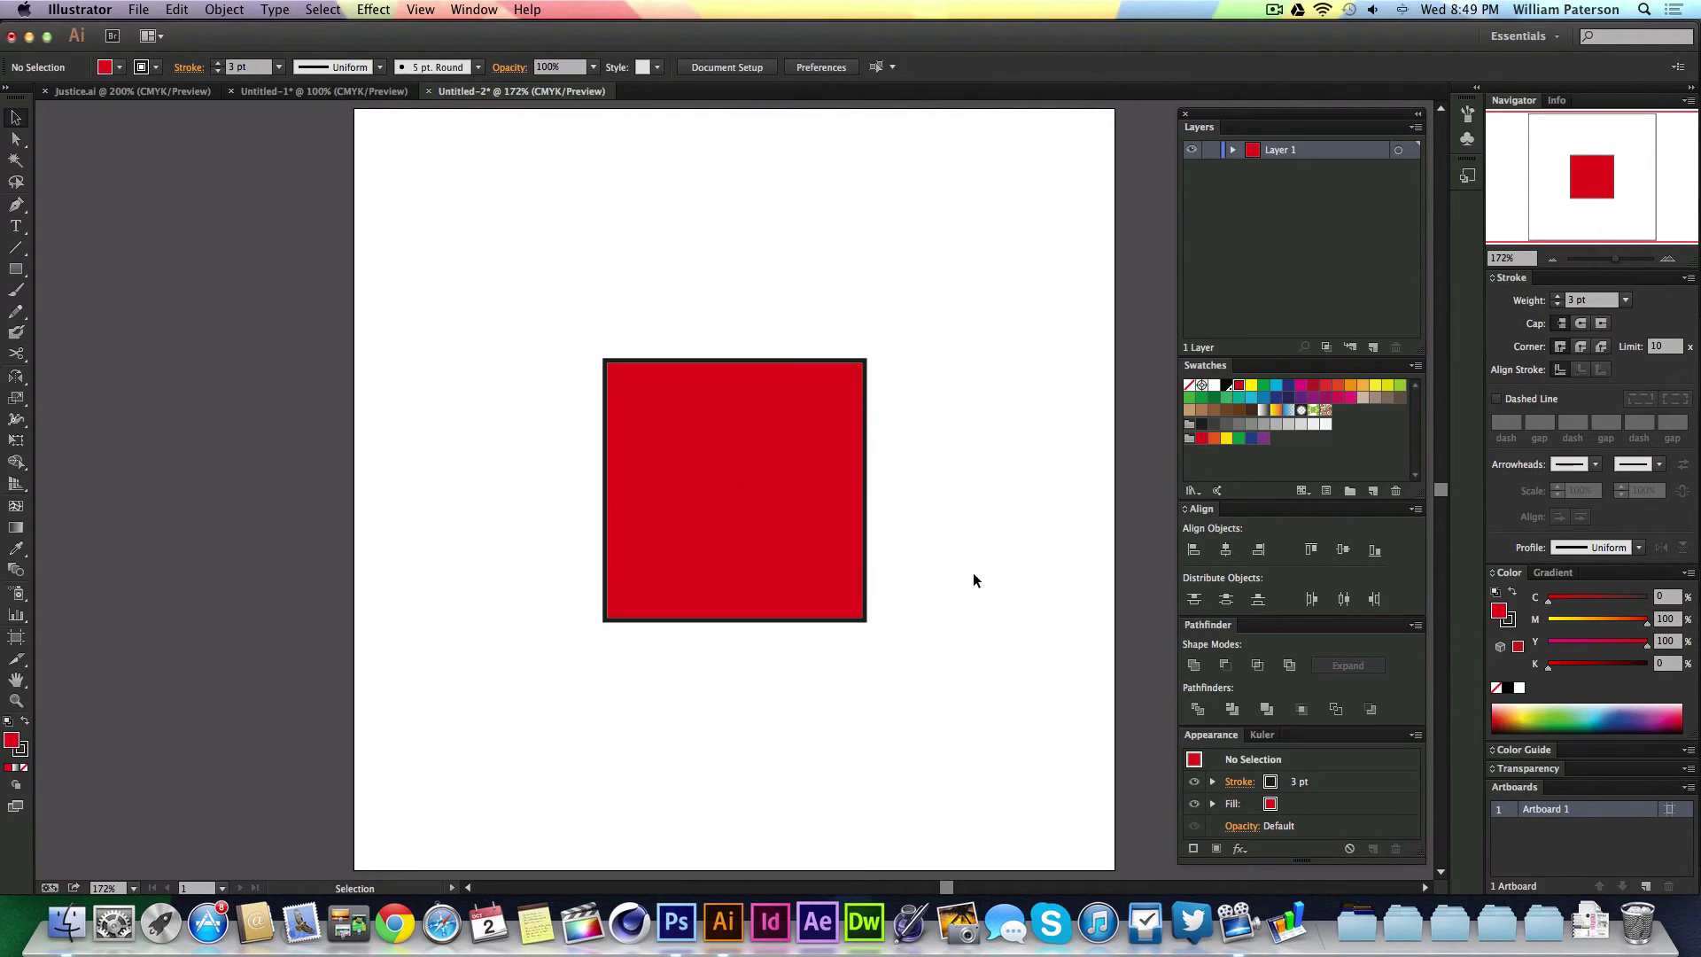
{"action": "left_click", "coordinate": [689, 599]}
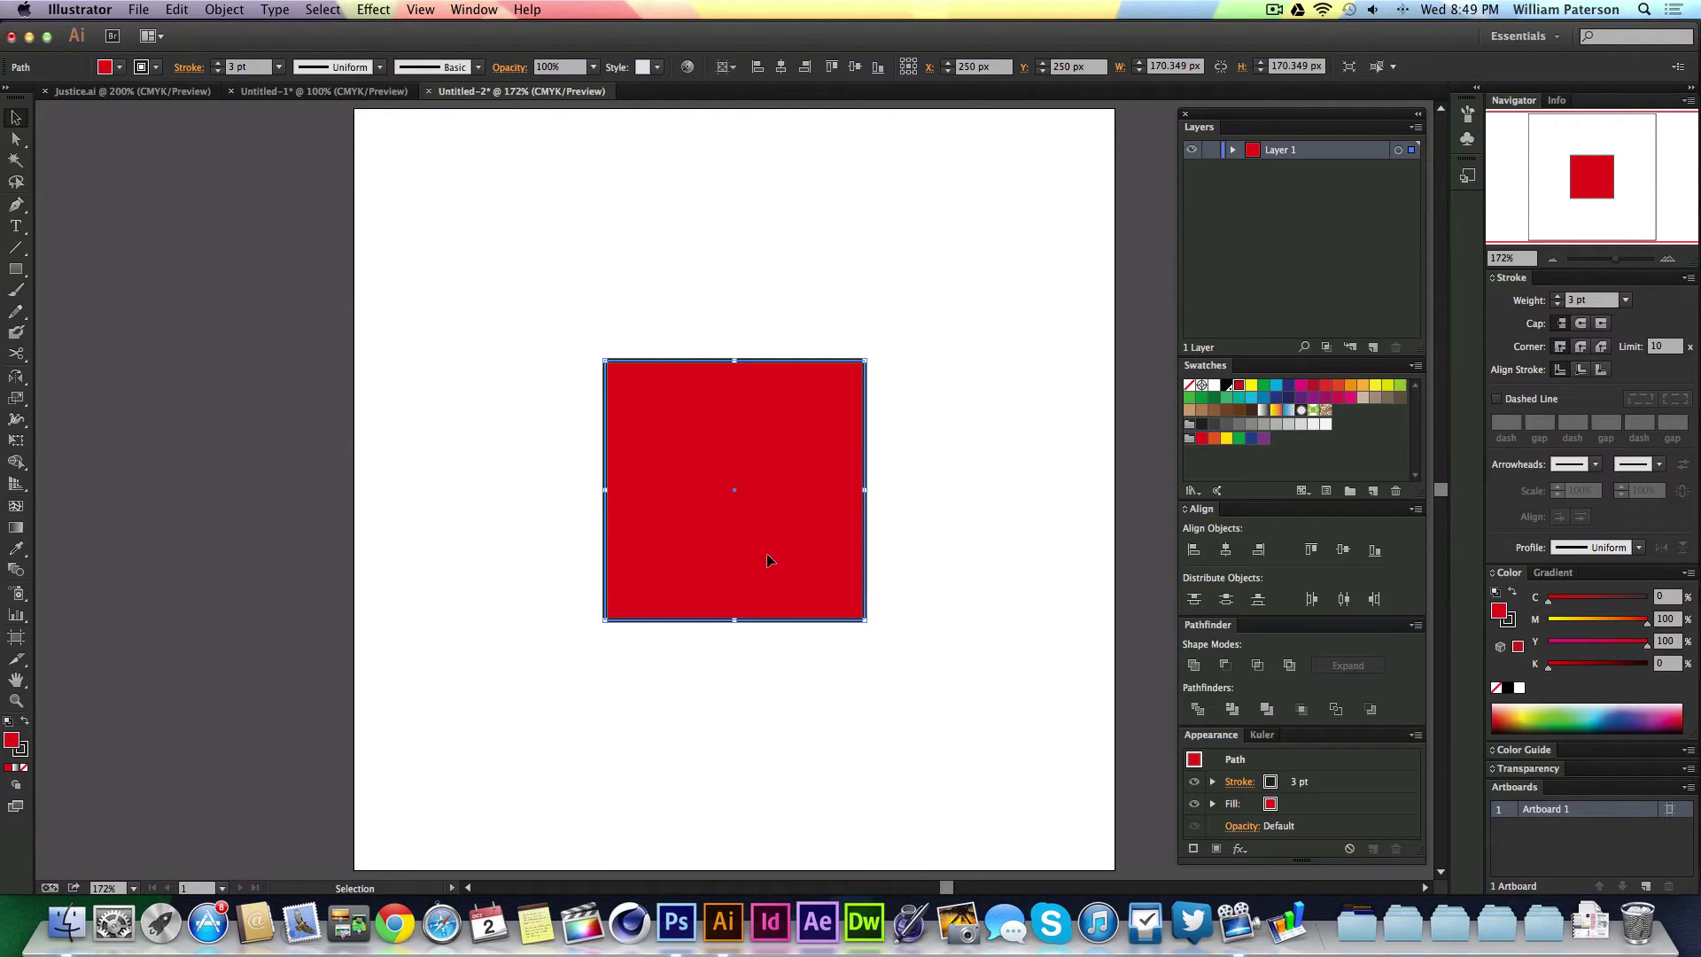
Draw a red circle about 123 px across overlapping the square's top edge
{"action": "key", "text": "l"}
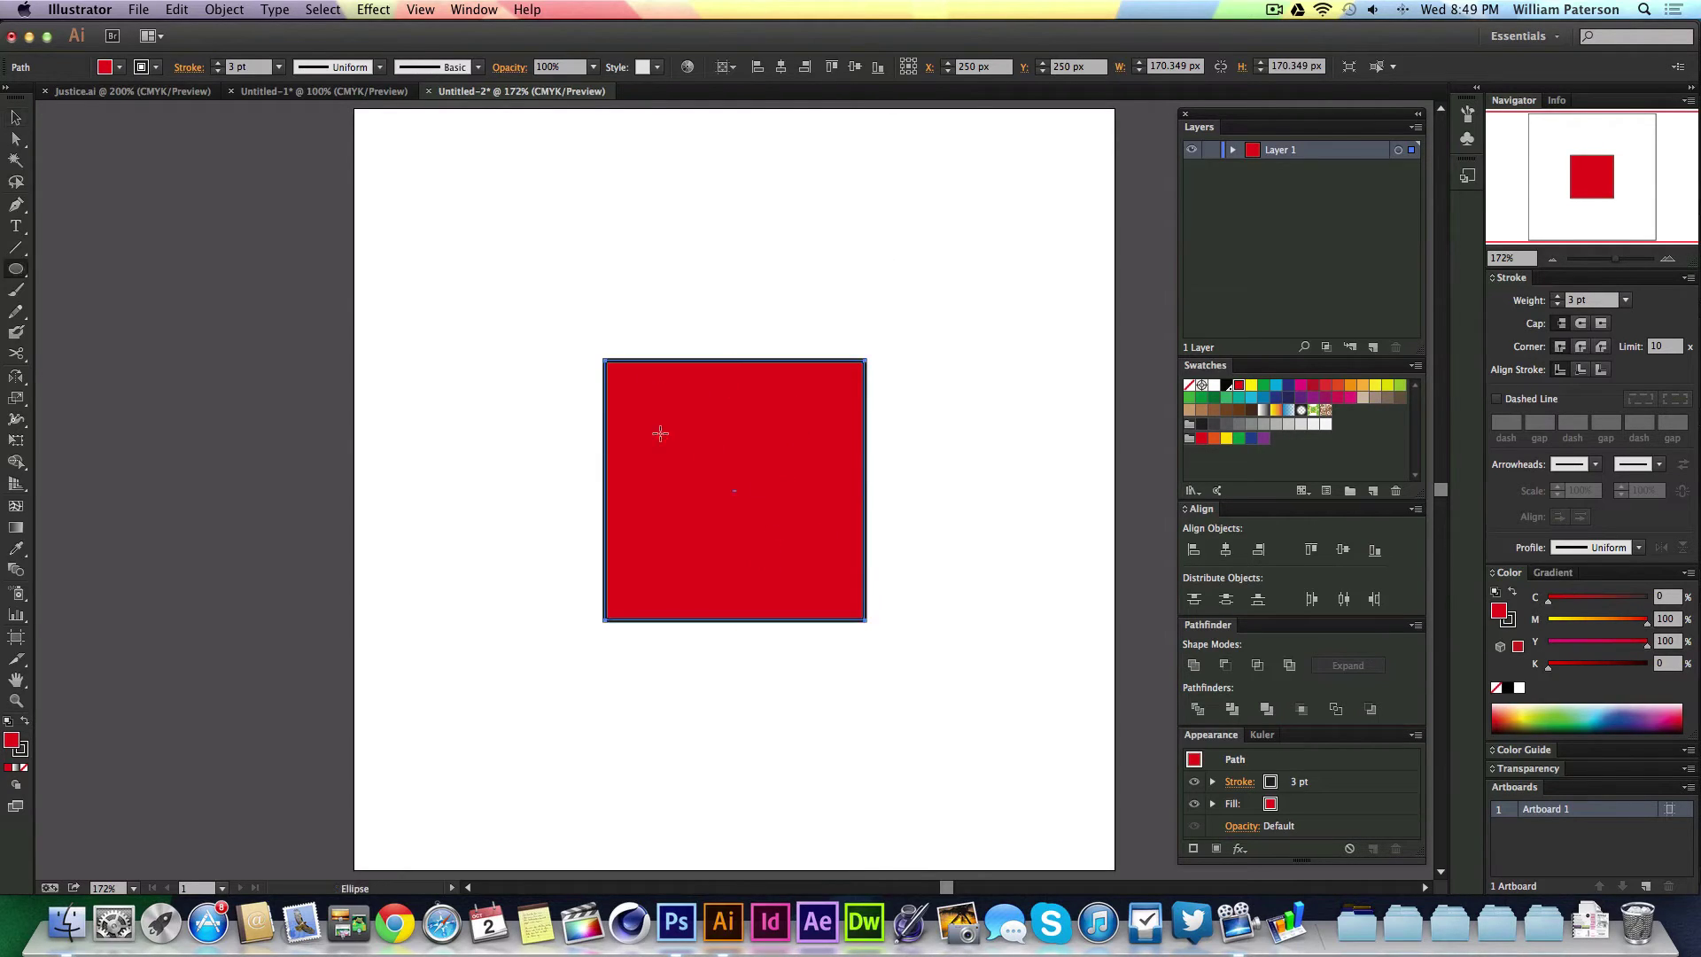
{"action": "left_click", "coordinate": [17, 273]}
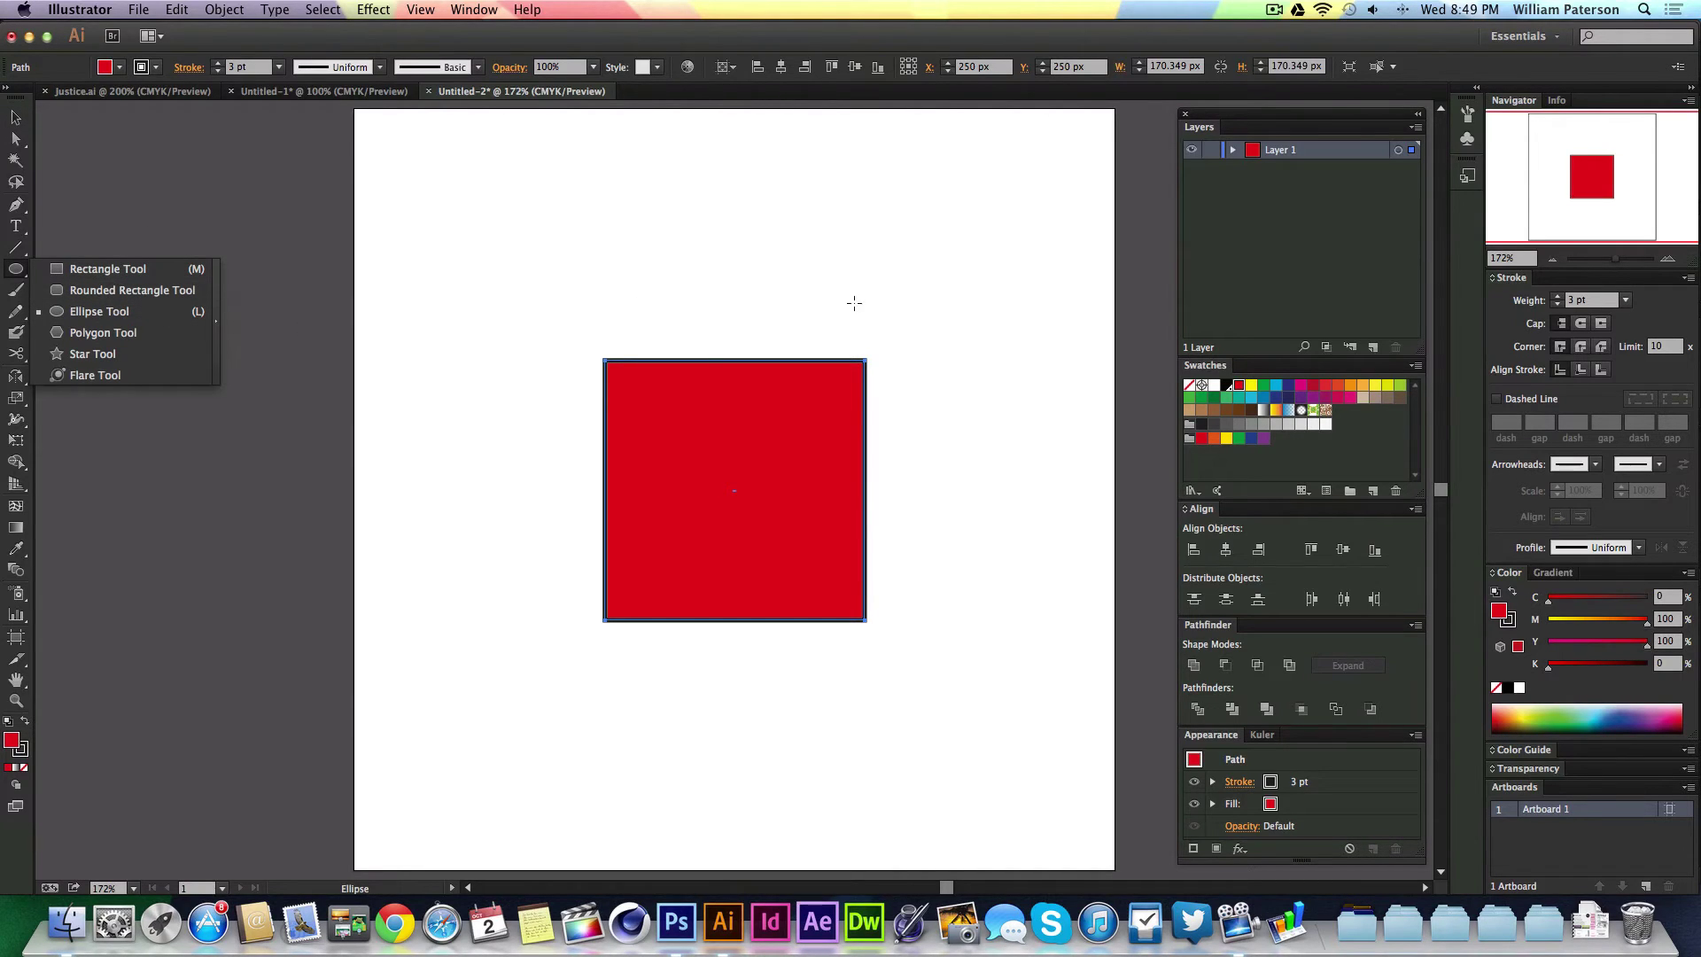
{"action": "left_click_drag", "start_coordinate": [731, 326], "coordinate": [825, 420]}
Centre the circle horizontally on the artboard, then select both circle and square
{"action": "key", "text": "v"}
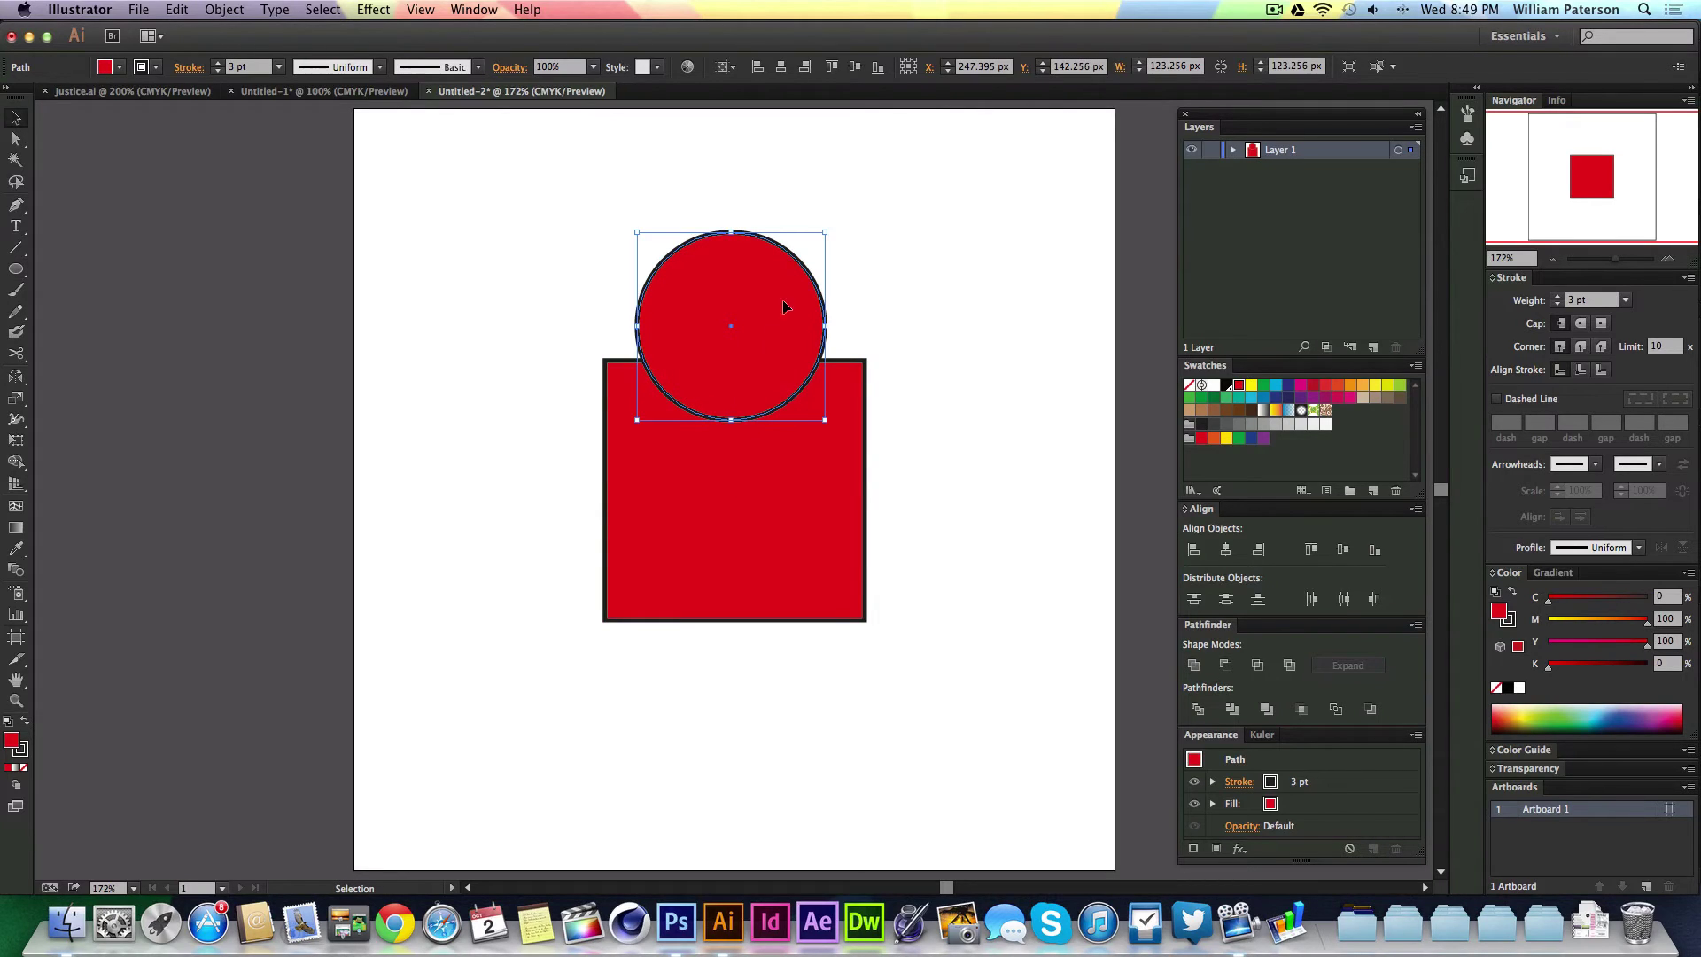
{"action": "left_click", "coordinate": [780, 67]}
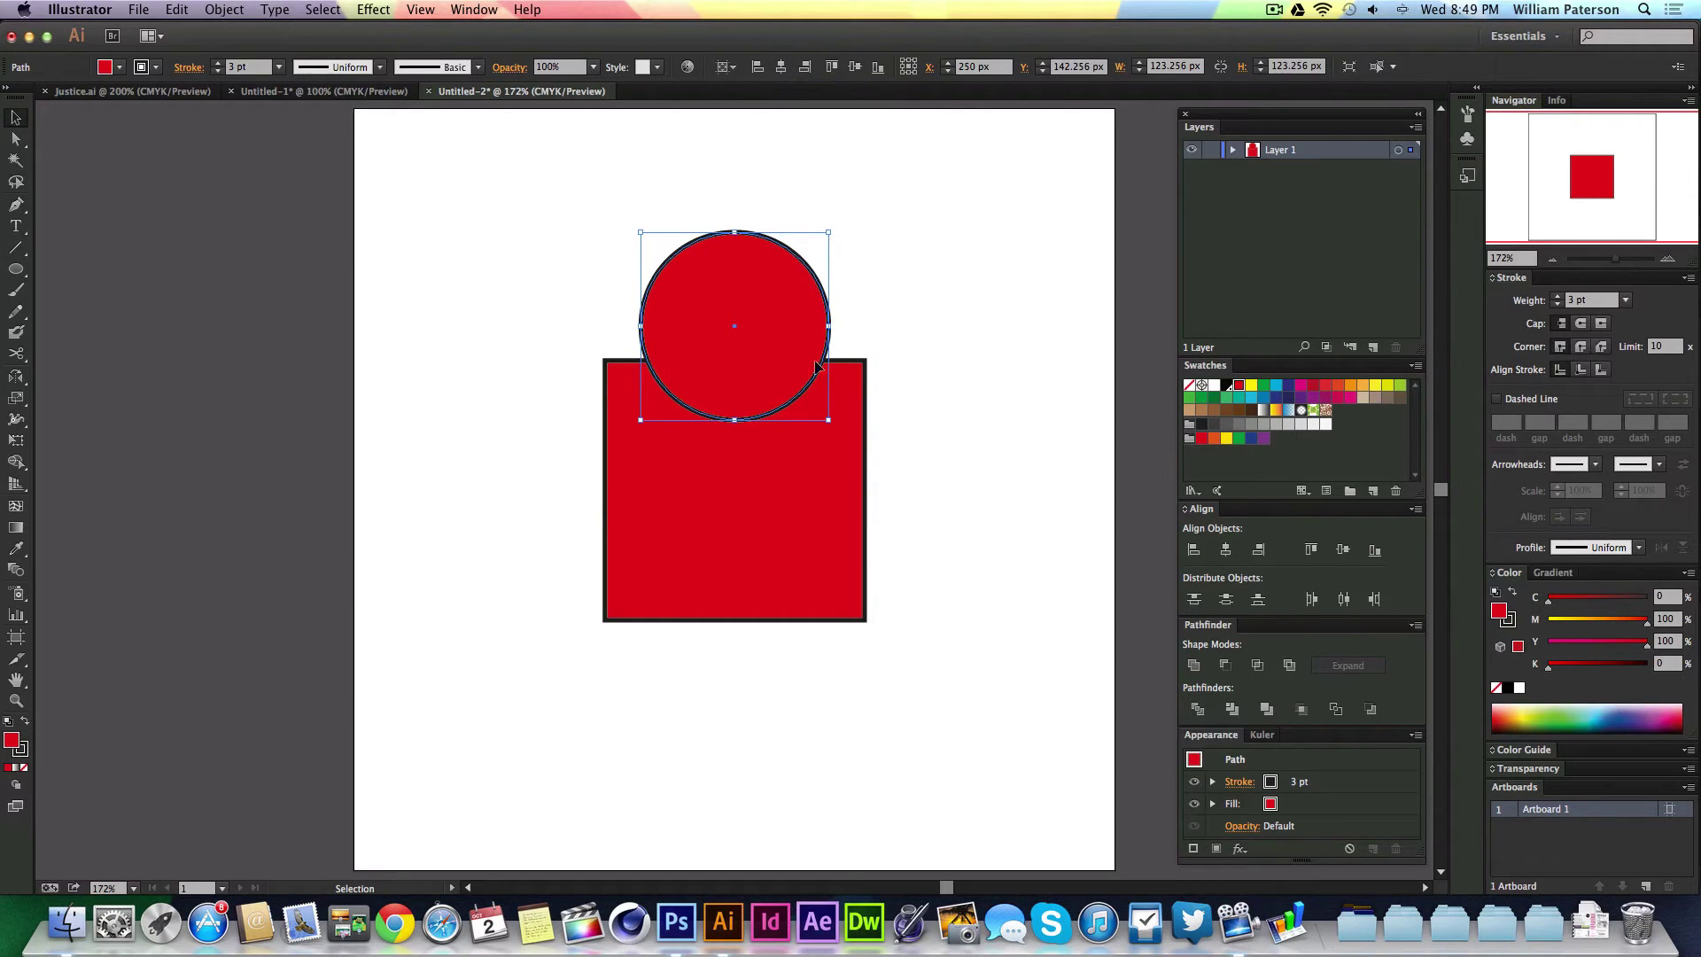
{"action": "left_click", "coordinate": [949, 322]}
{"action": "left_click_drag", "start_coordinate": [969, 230], "coordinate": [661, 546]}
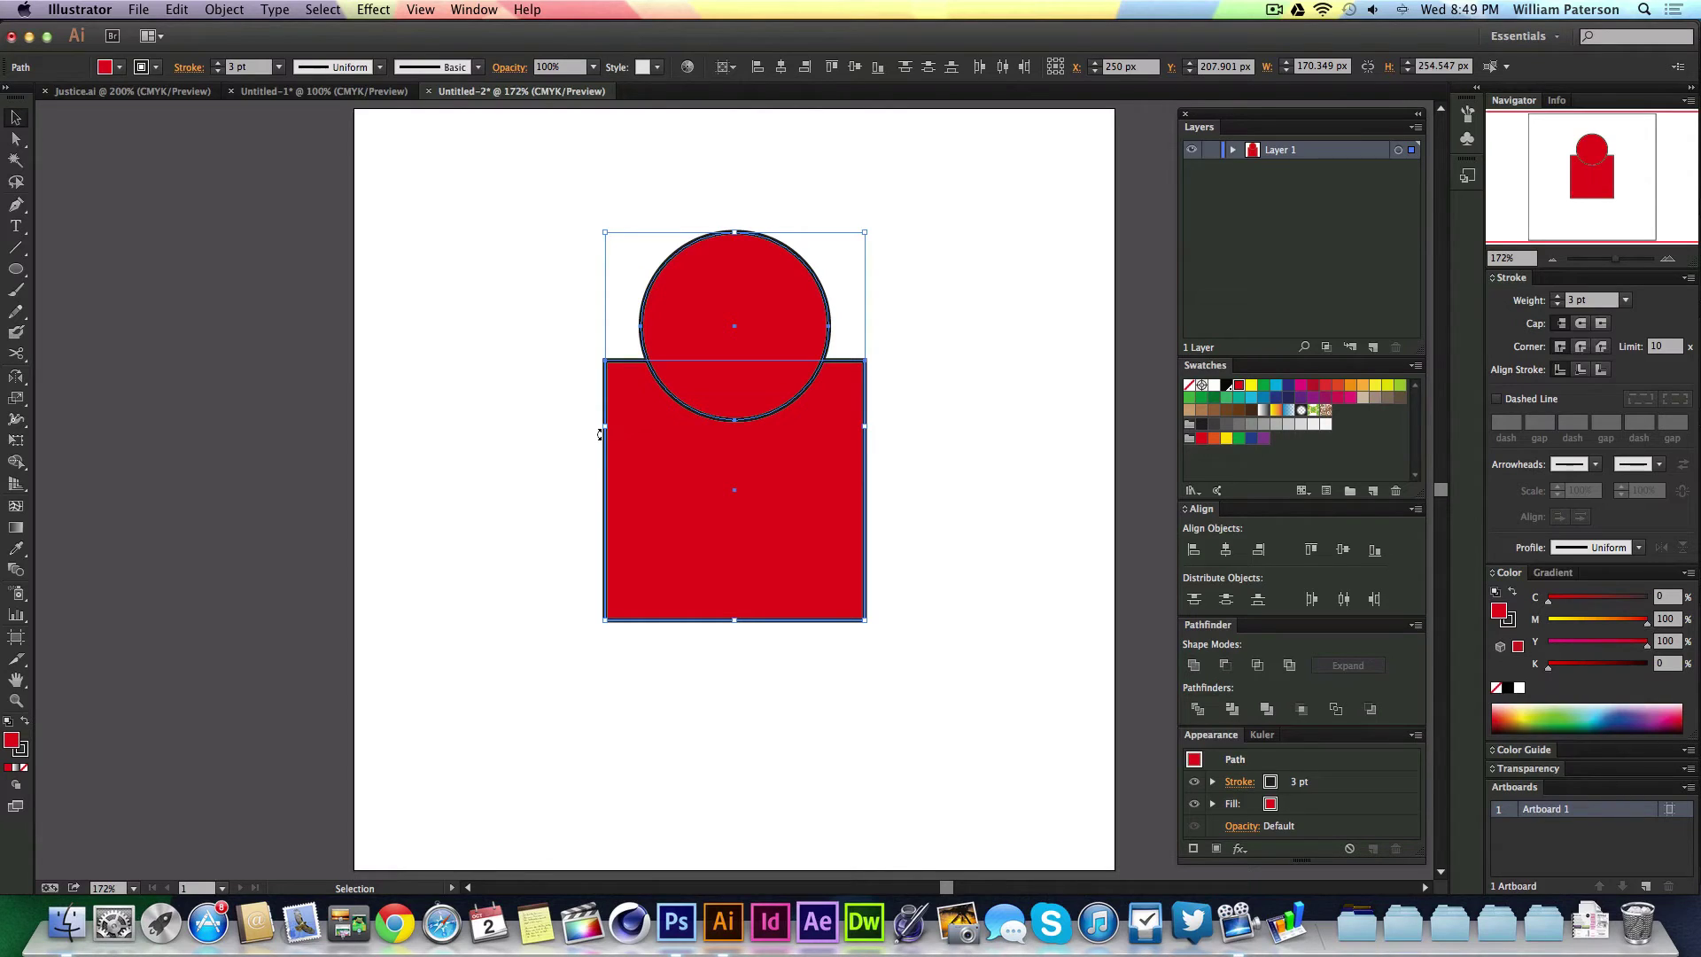
Select circle and square together and apply Pathfinder Minus Front to notch the square's top
{"action": "left_click", "coordinate": [474, 10]}
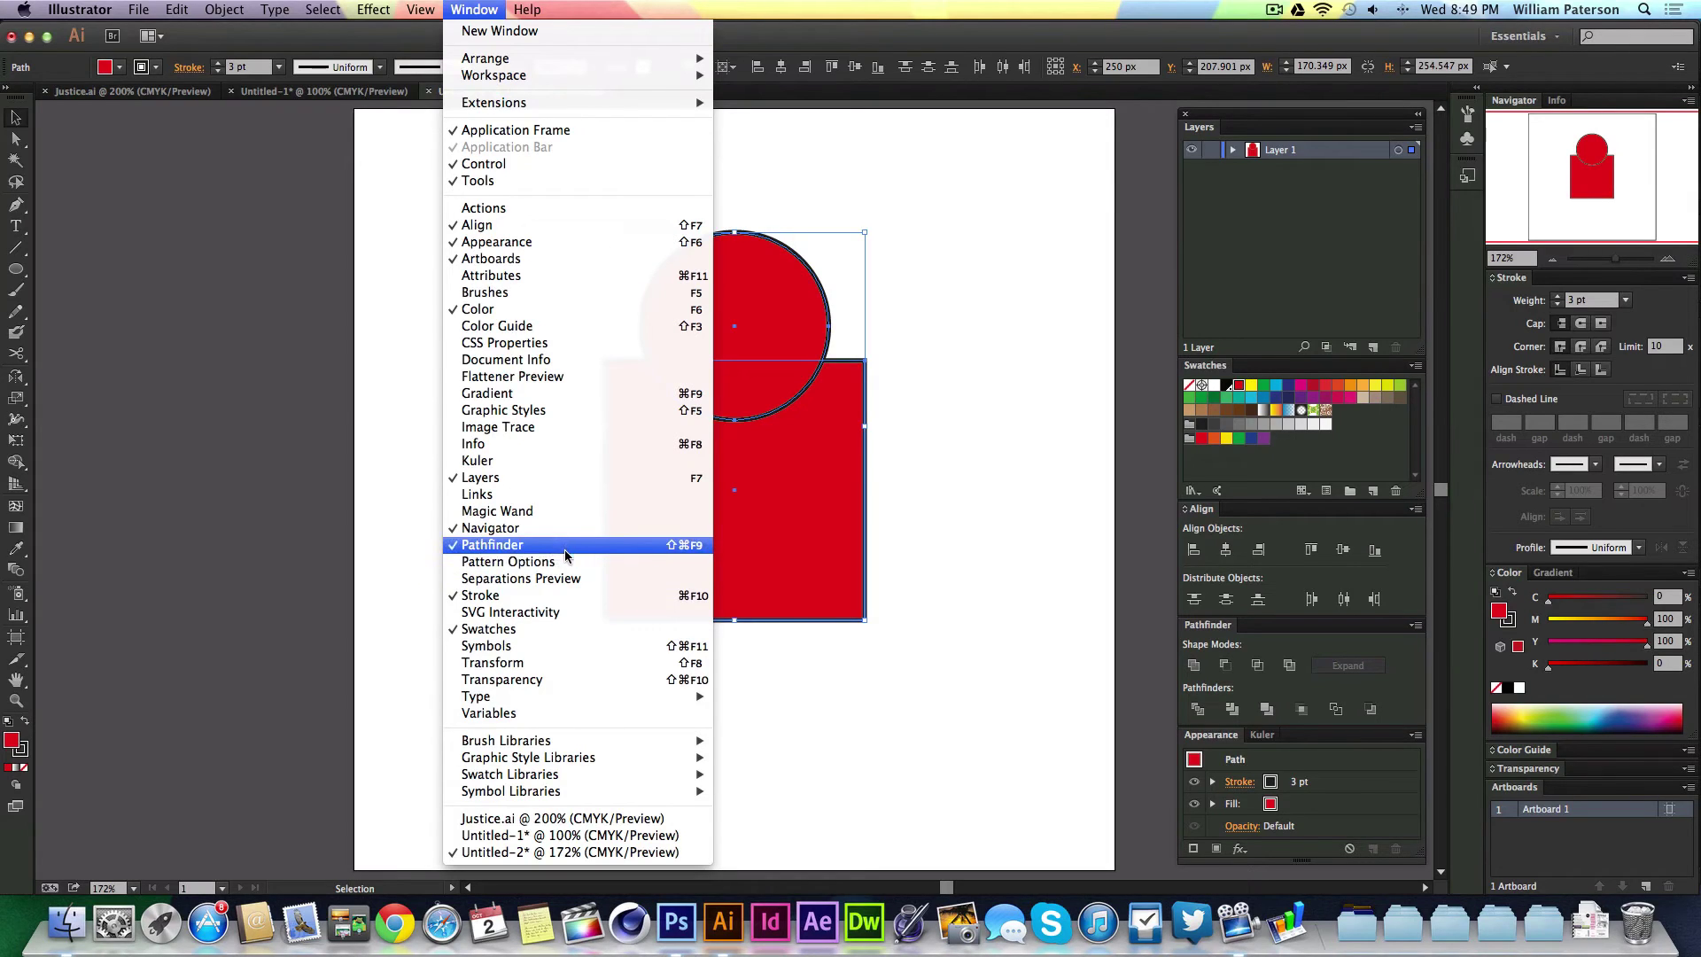
{"action": "left_click", "coordinate": [1101, 476]}
{"action": "left_click", "coordinate": [1055, 725]}
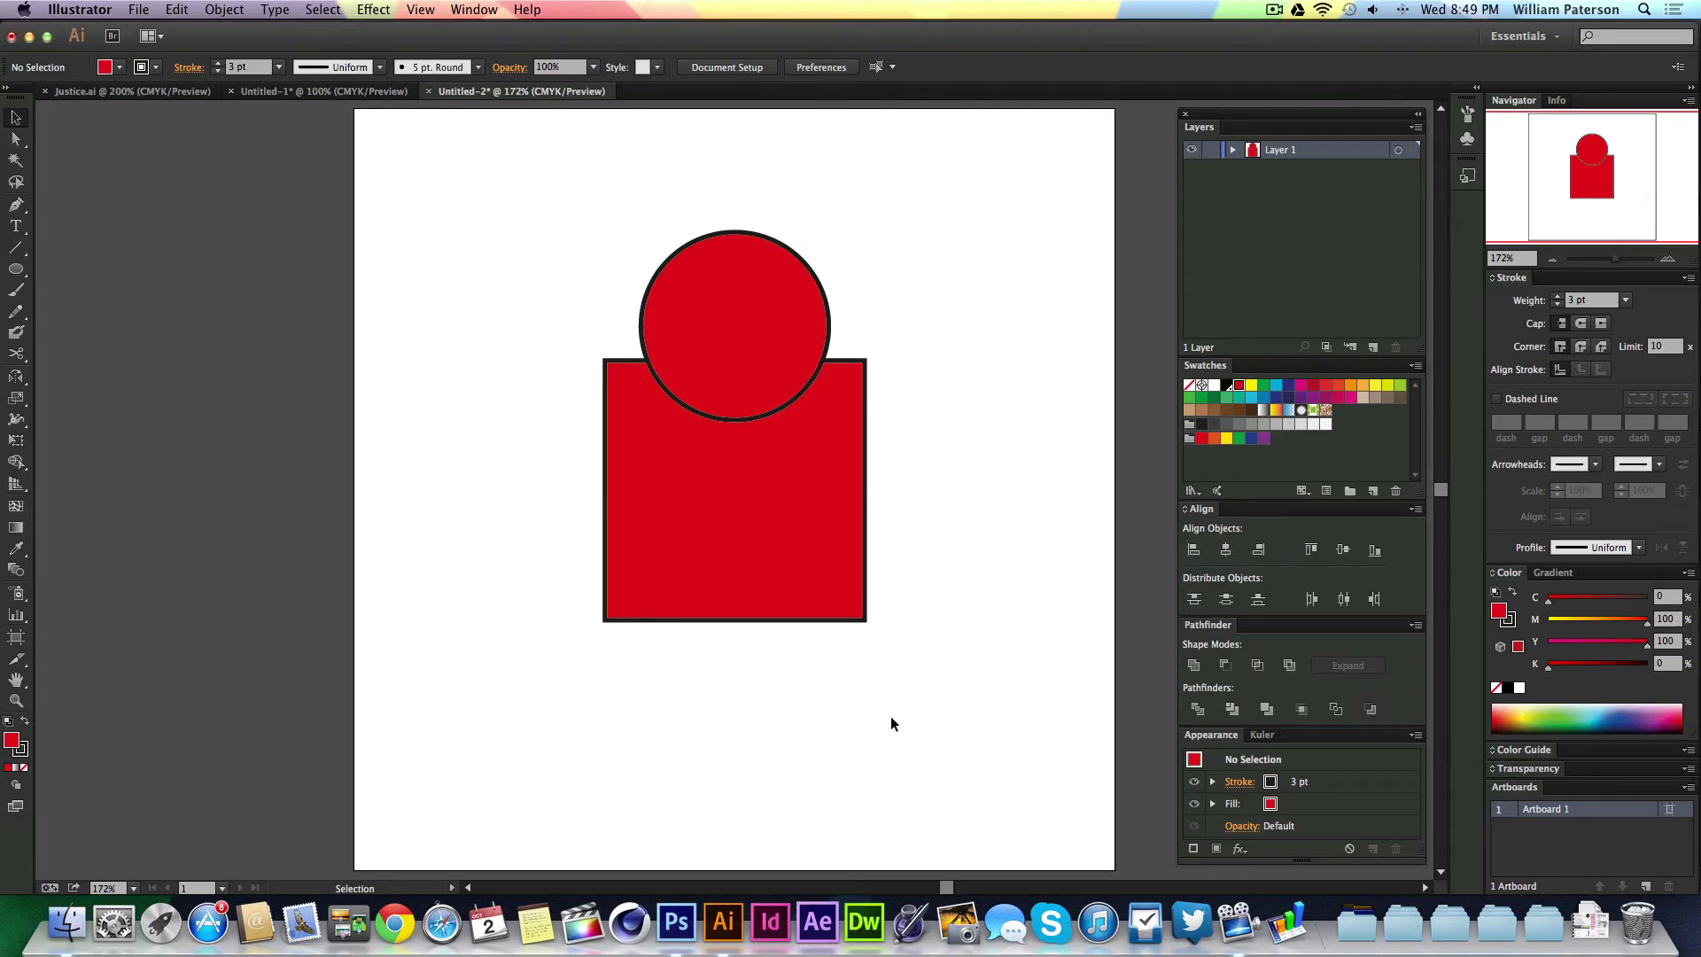
{"action": "left_click_drag", "start_coordinate": [893, 266], "coordinate": [952, 292]}
{"action": "left_click_drag", "start_coordinate": [884, 241], "coordinate": [773, 326]}
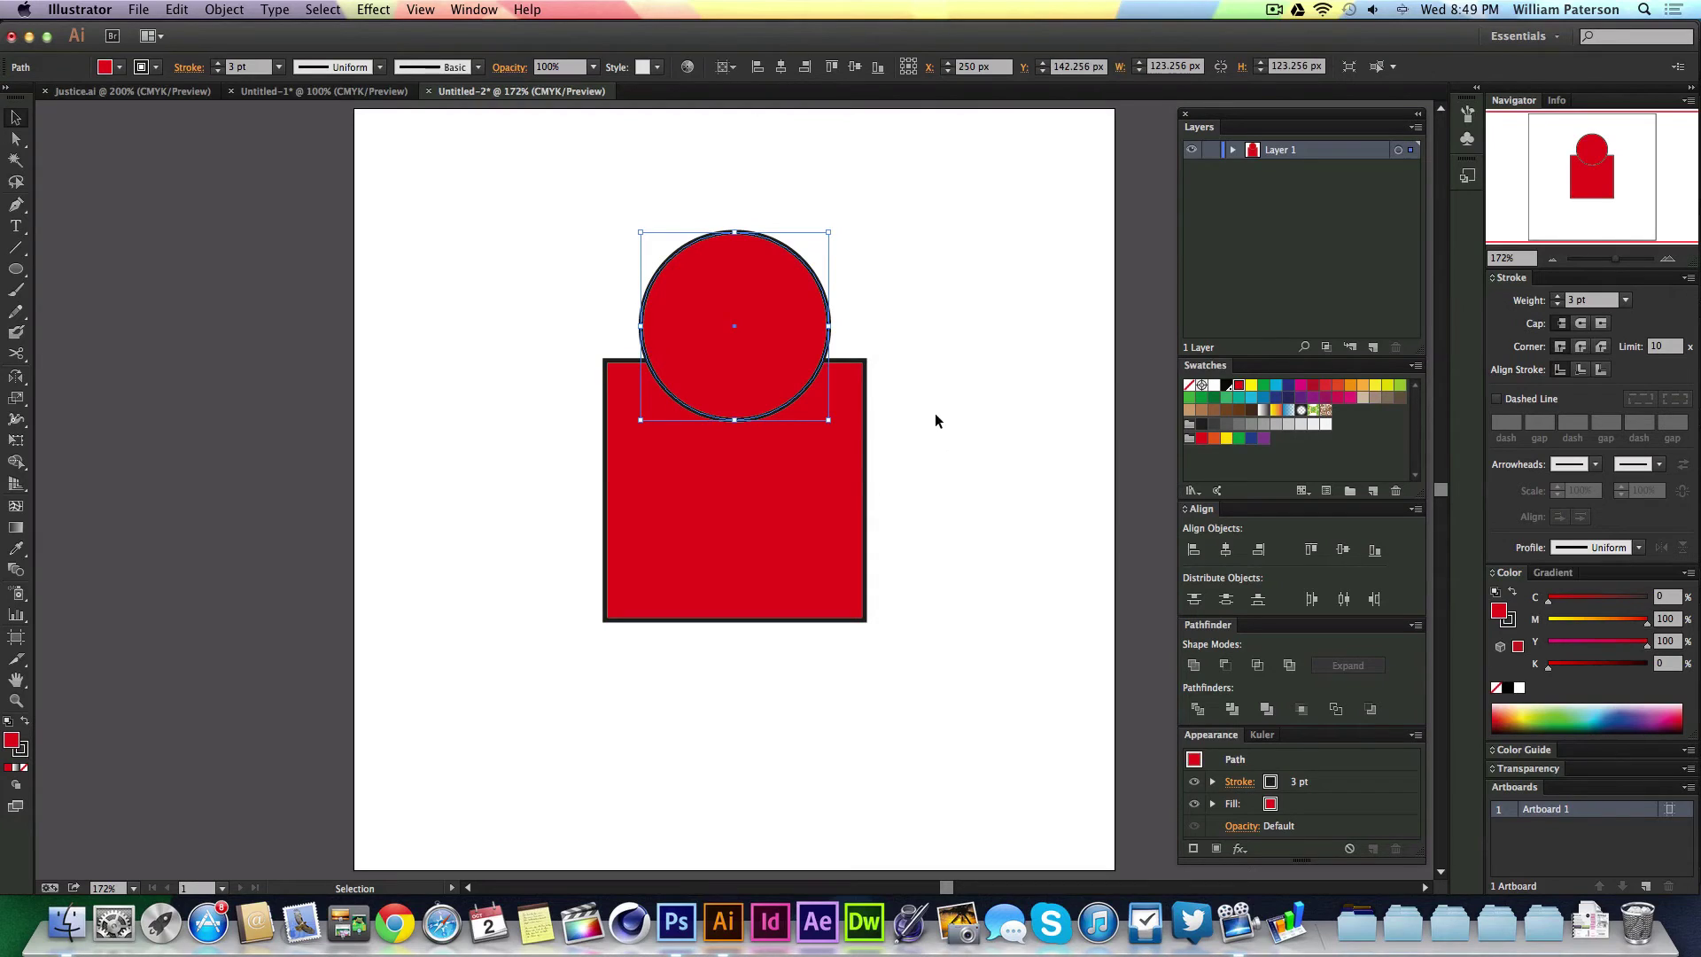
{"action": "left_click_drag", "start_coordinate": [950, 375], "coordinate": [832, 482]}
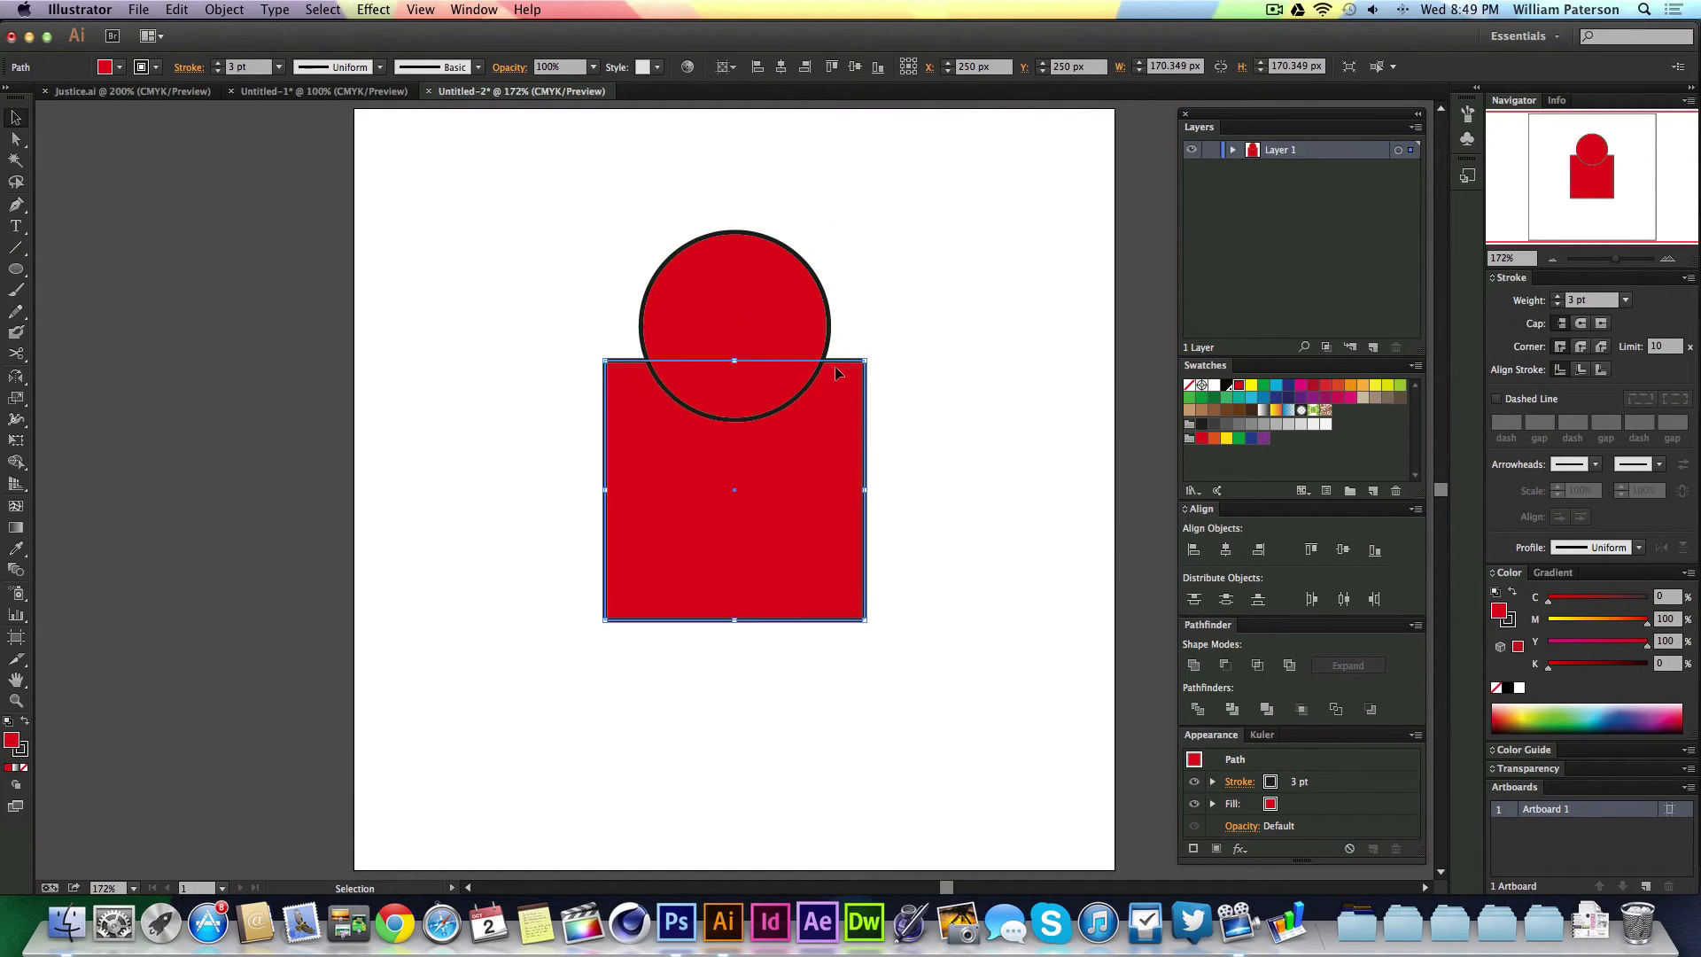
{"action": "left_click_drag", "start_coordinate": [932, 232], "coordinate": [620, 497]}
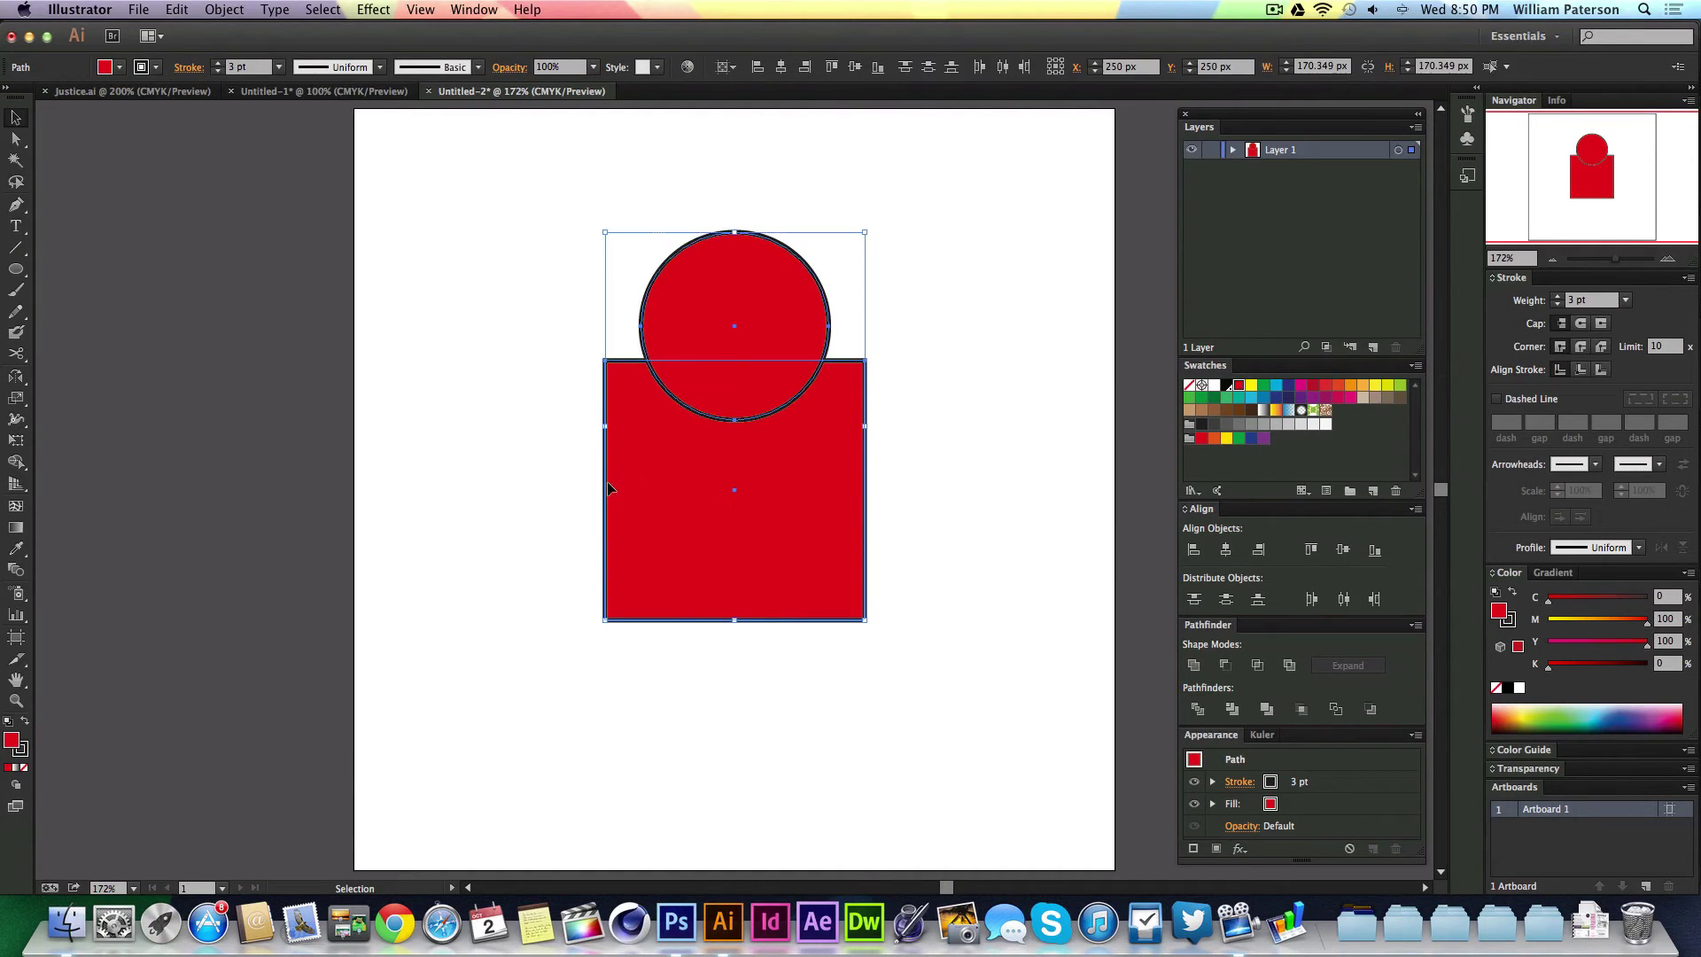
{"action": "left_click", "coordinate": [1228, 668]}
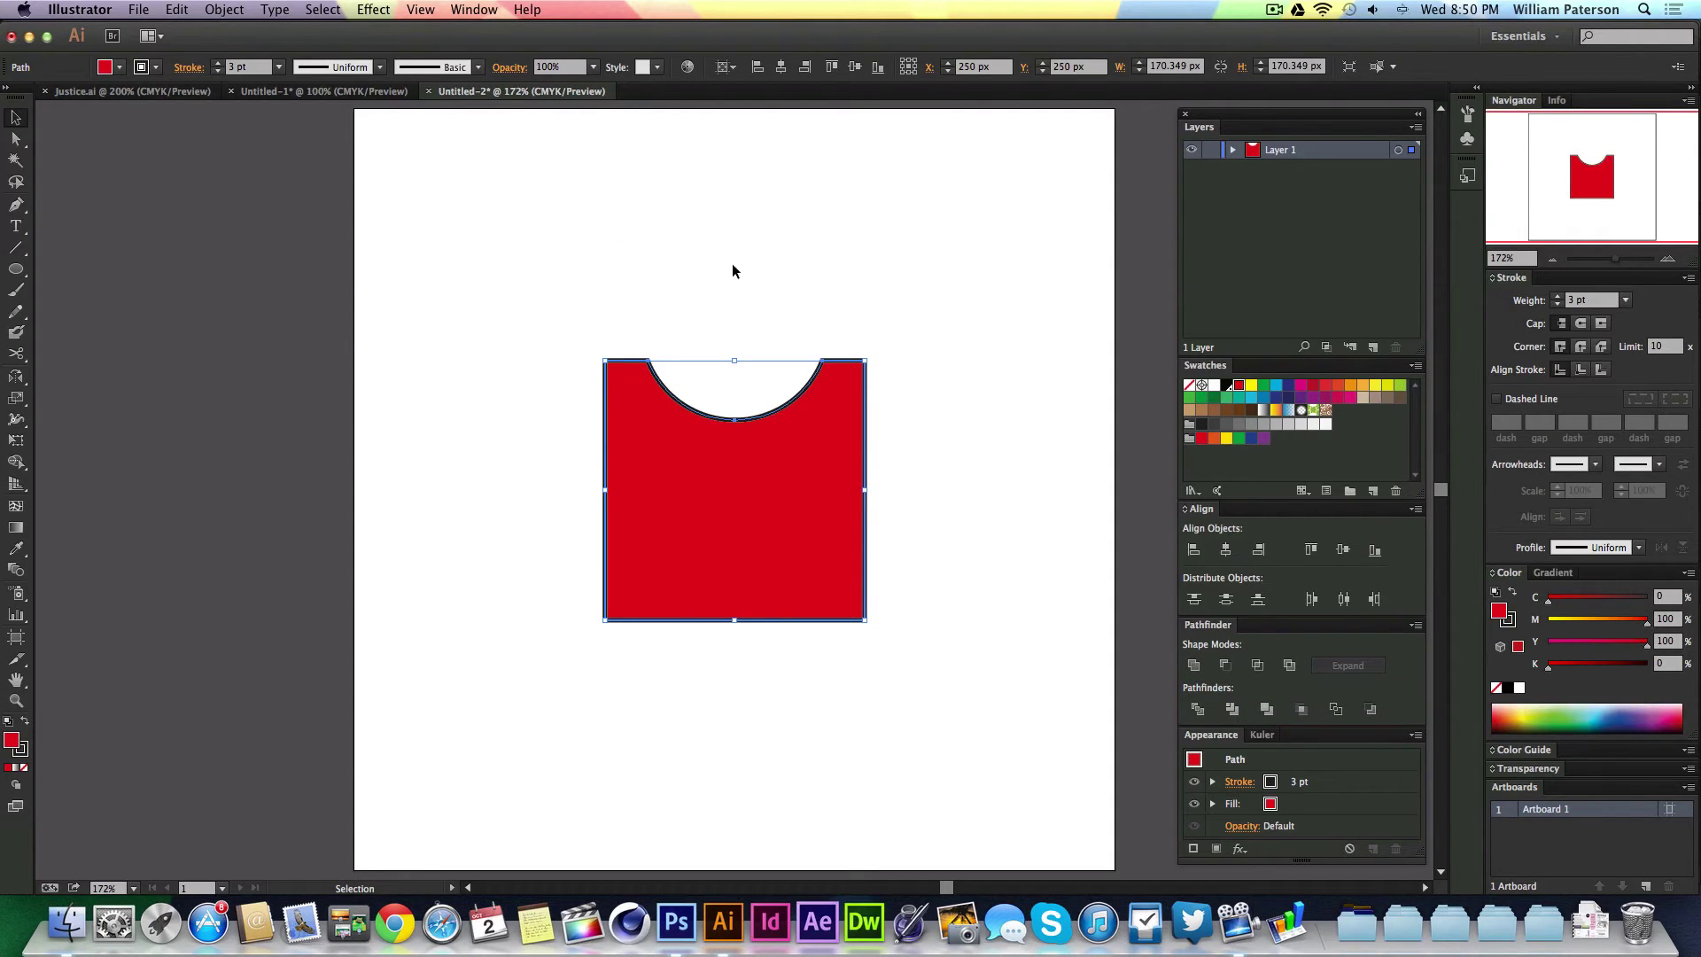
{"action": "left_click", "coordinate": [921, 305]}
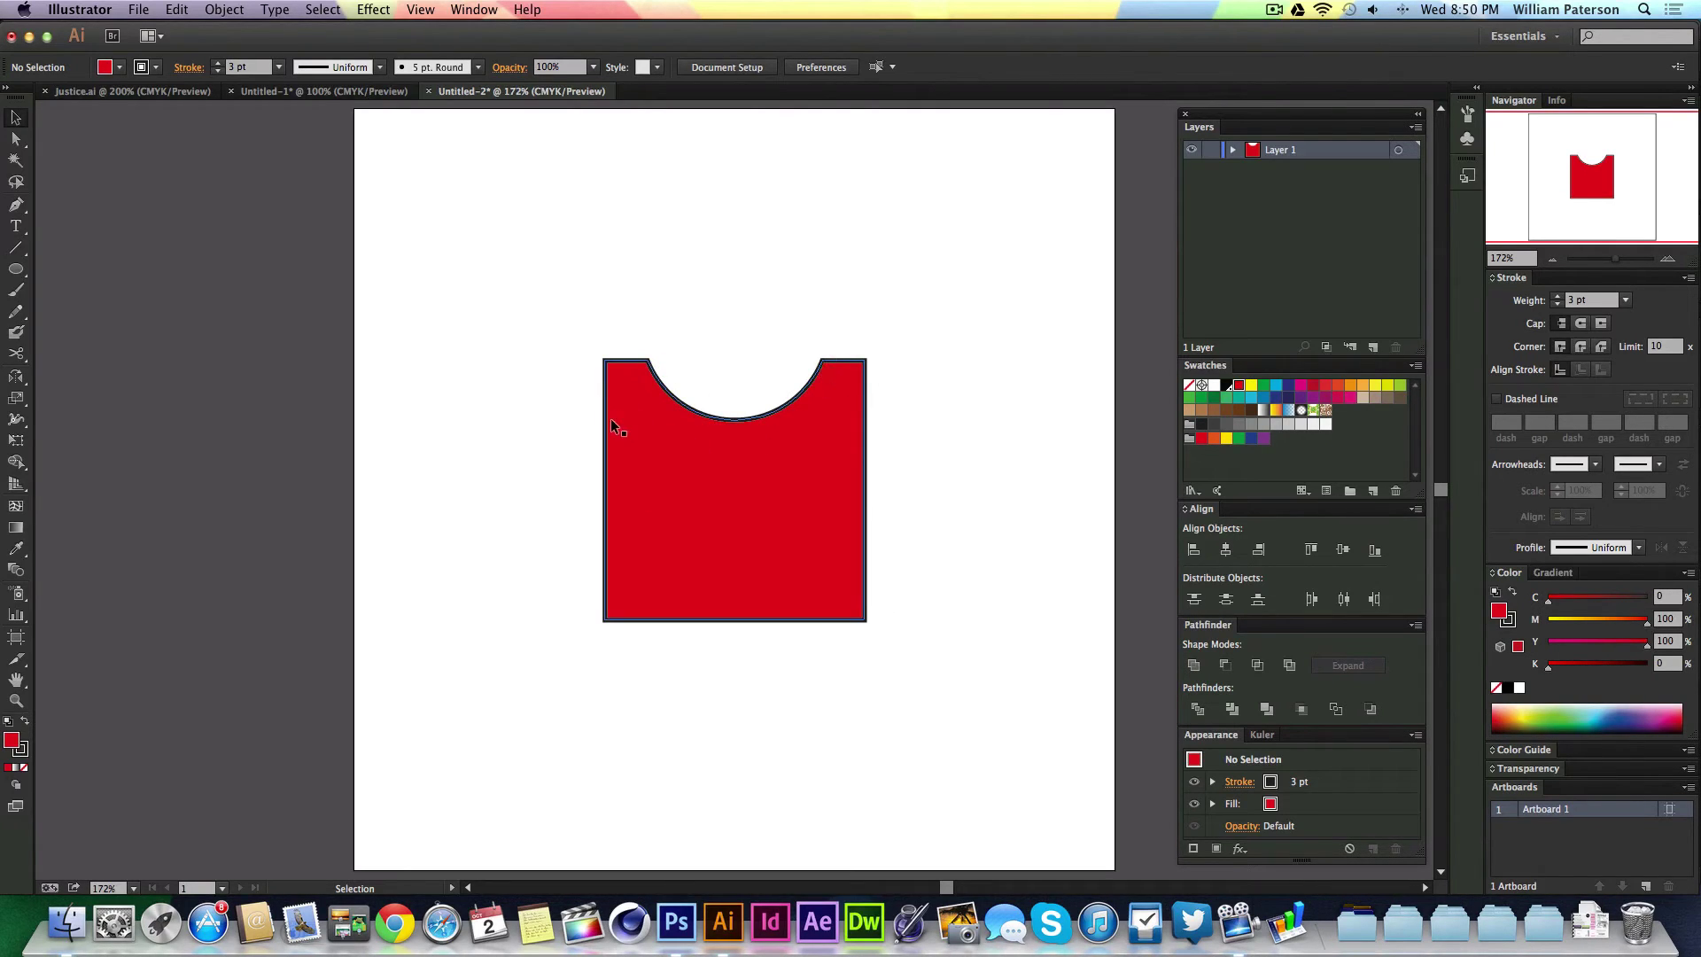
Drag the notch's bottom anchor lower to deepen it into a U-shaped scoop
{"action": "key", "text": "super+a"}
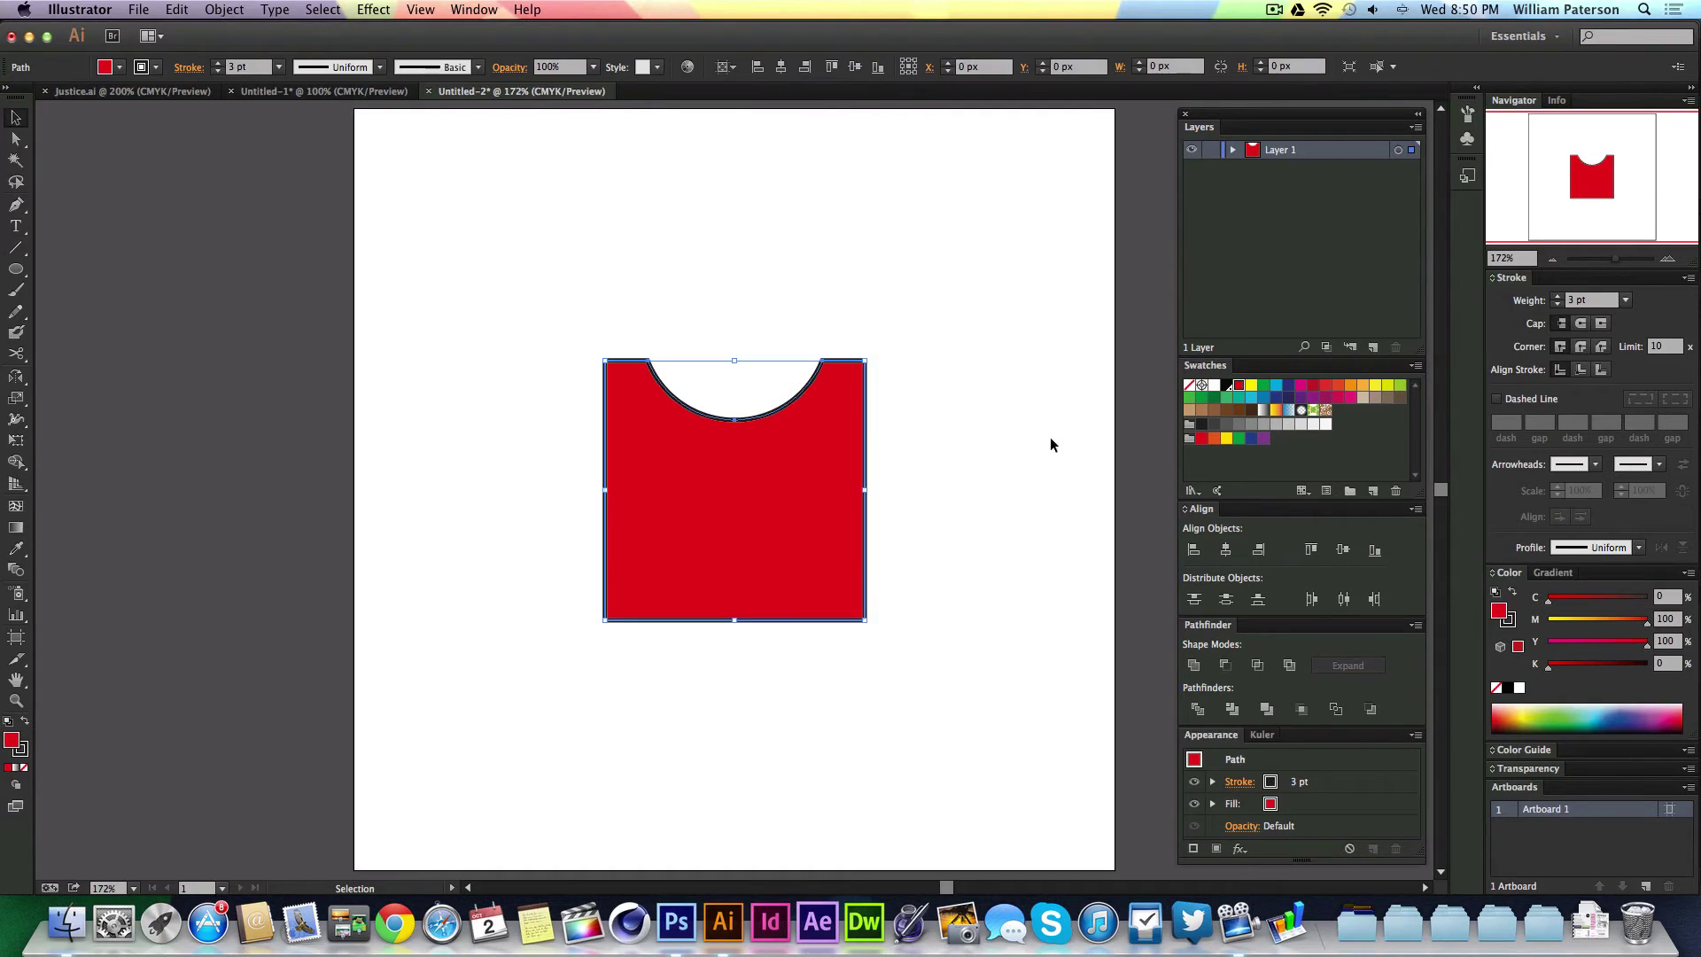
{"action": "key", "text": "a"}
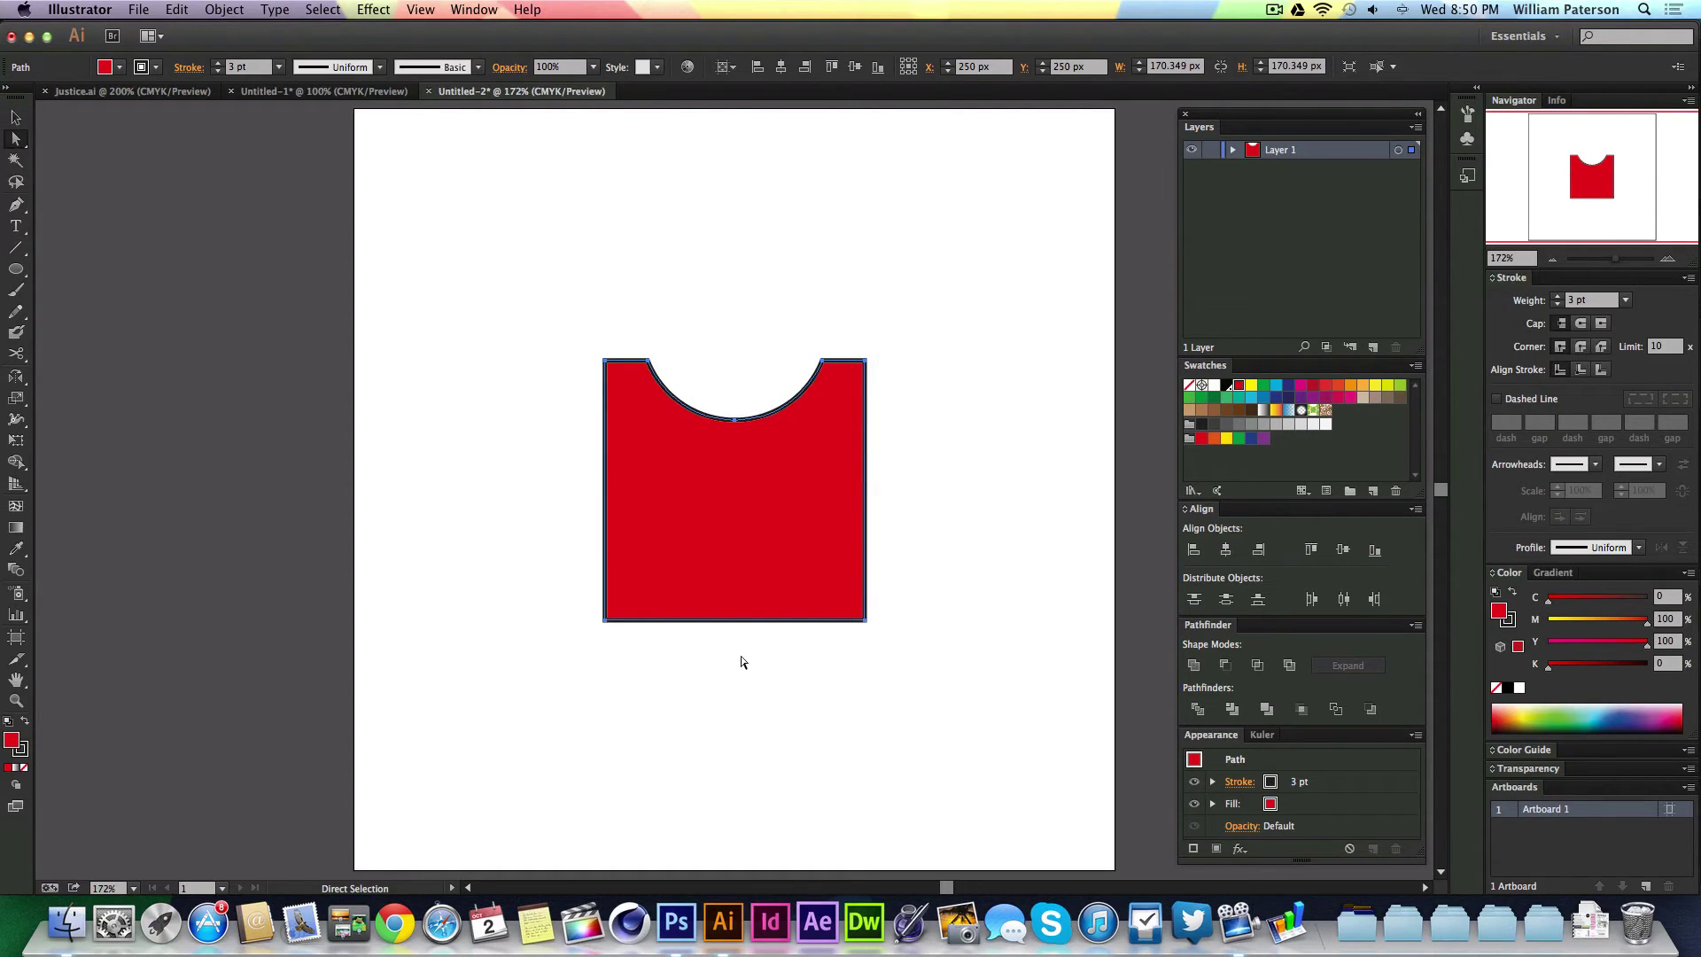
{"action": "left_click", "coordinate": [742, 430]}
{"action": "left_click_drag", "start_coordinate": [734, 420], "coordinate": [660, 498]}
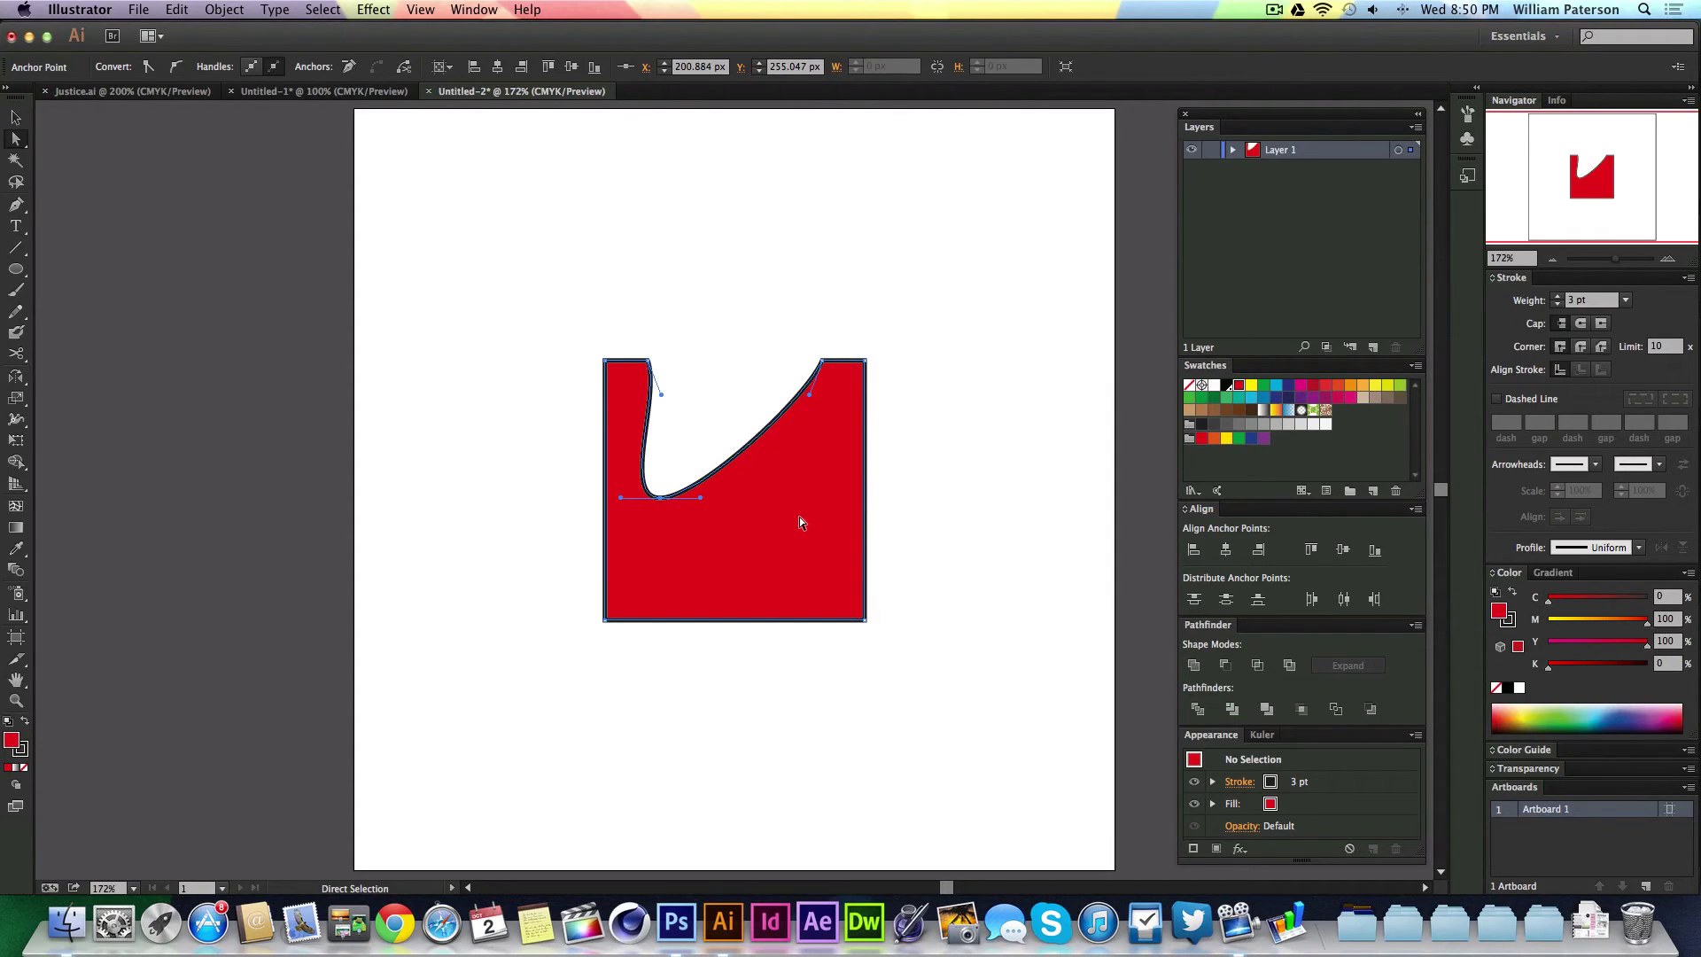
Try pulling the curved segment up into a bulge, then undo it to restore the notch
{"action": "key", "text": "v"}
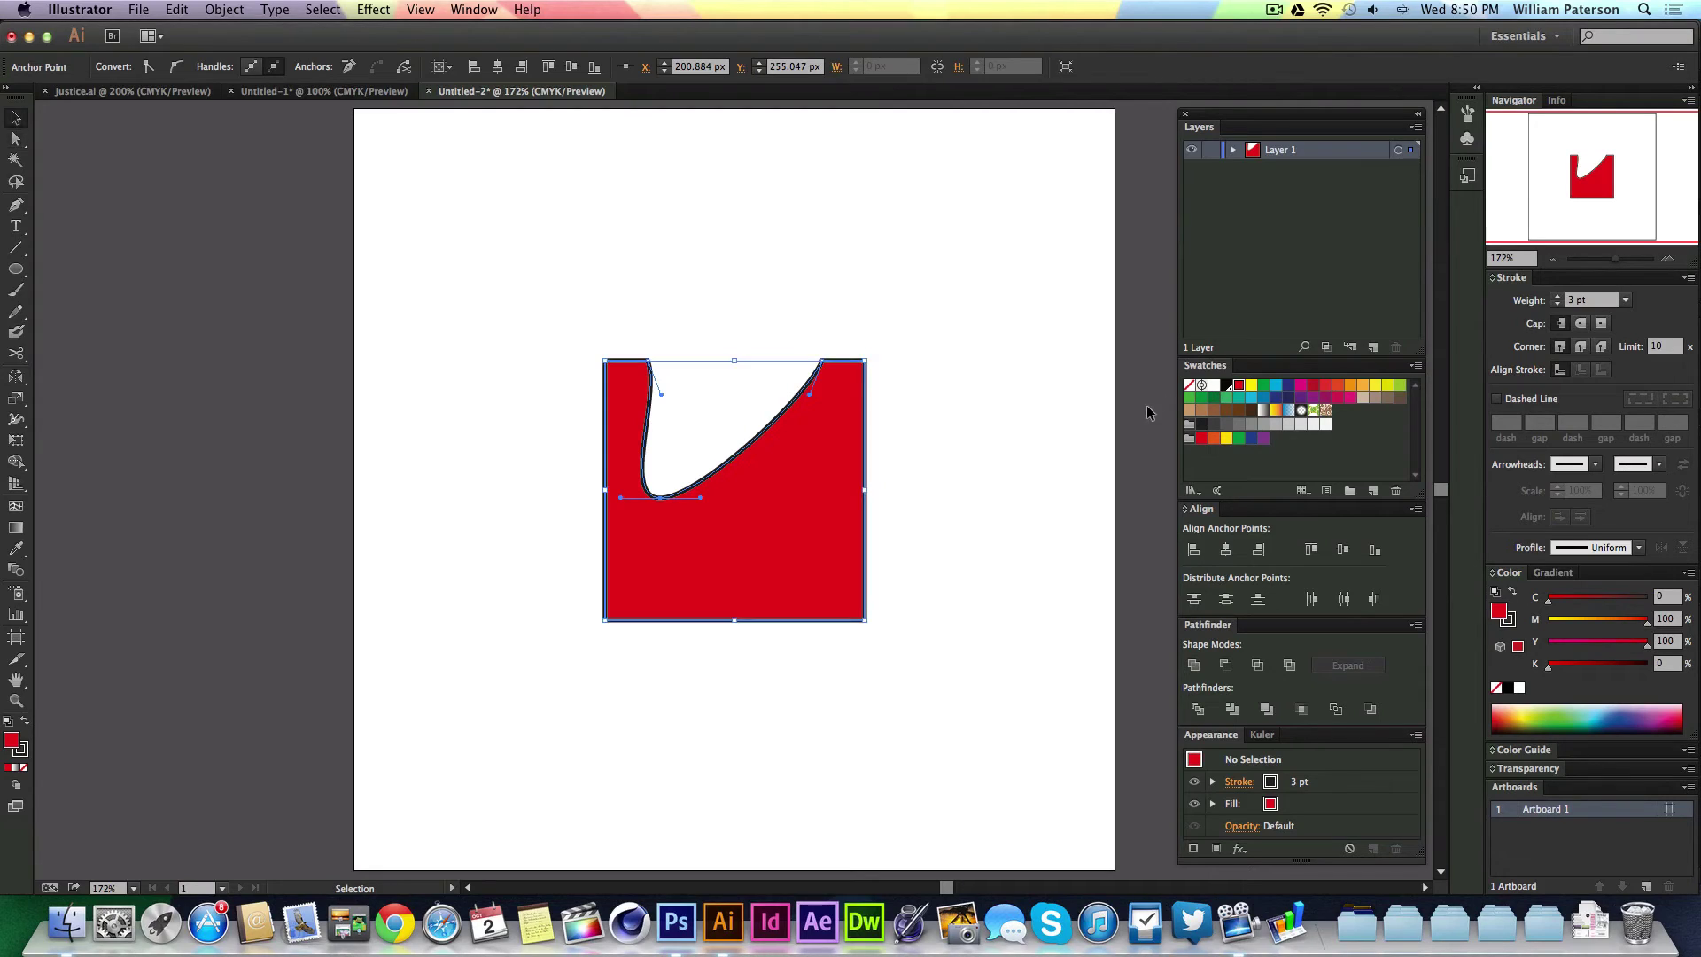
{"action": "left_click", "coordinate": [940, 439]}
{"action": "left_click", "coordinate": [849, 497]}
{"action": "left_click", "coordinate": [970, 495]}
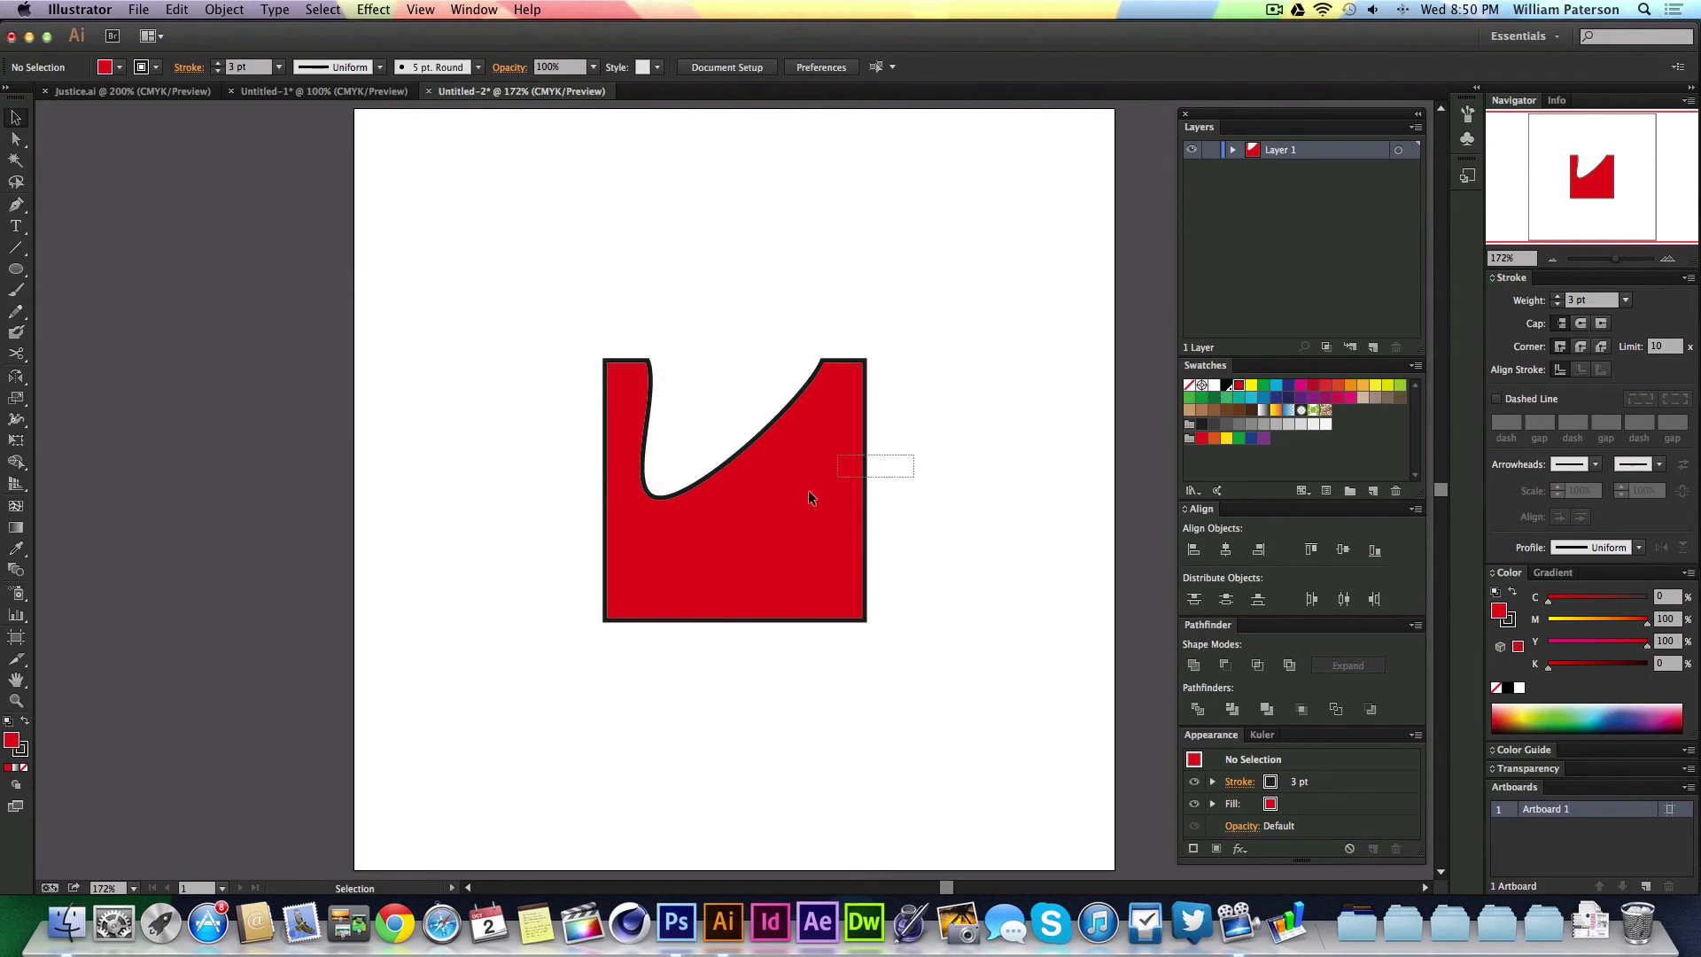
{"action": "left_click", "coordinate": [817, 448]}
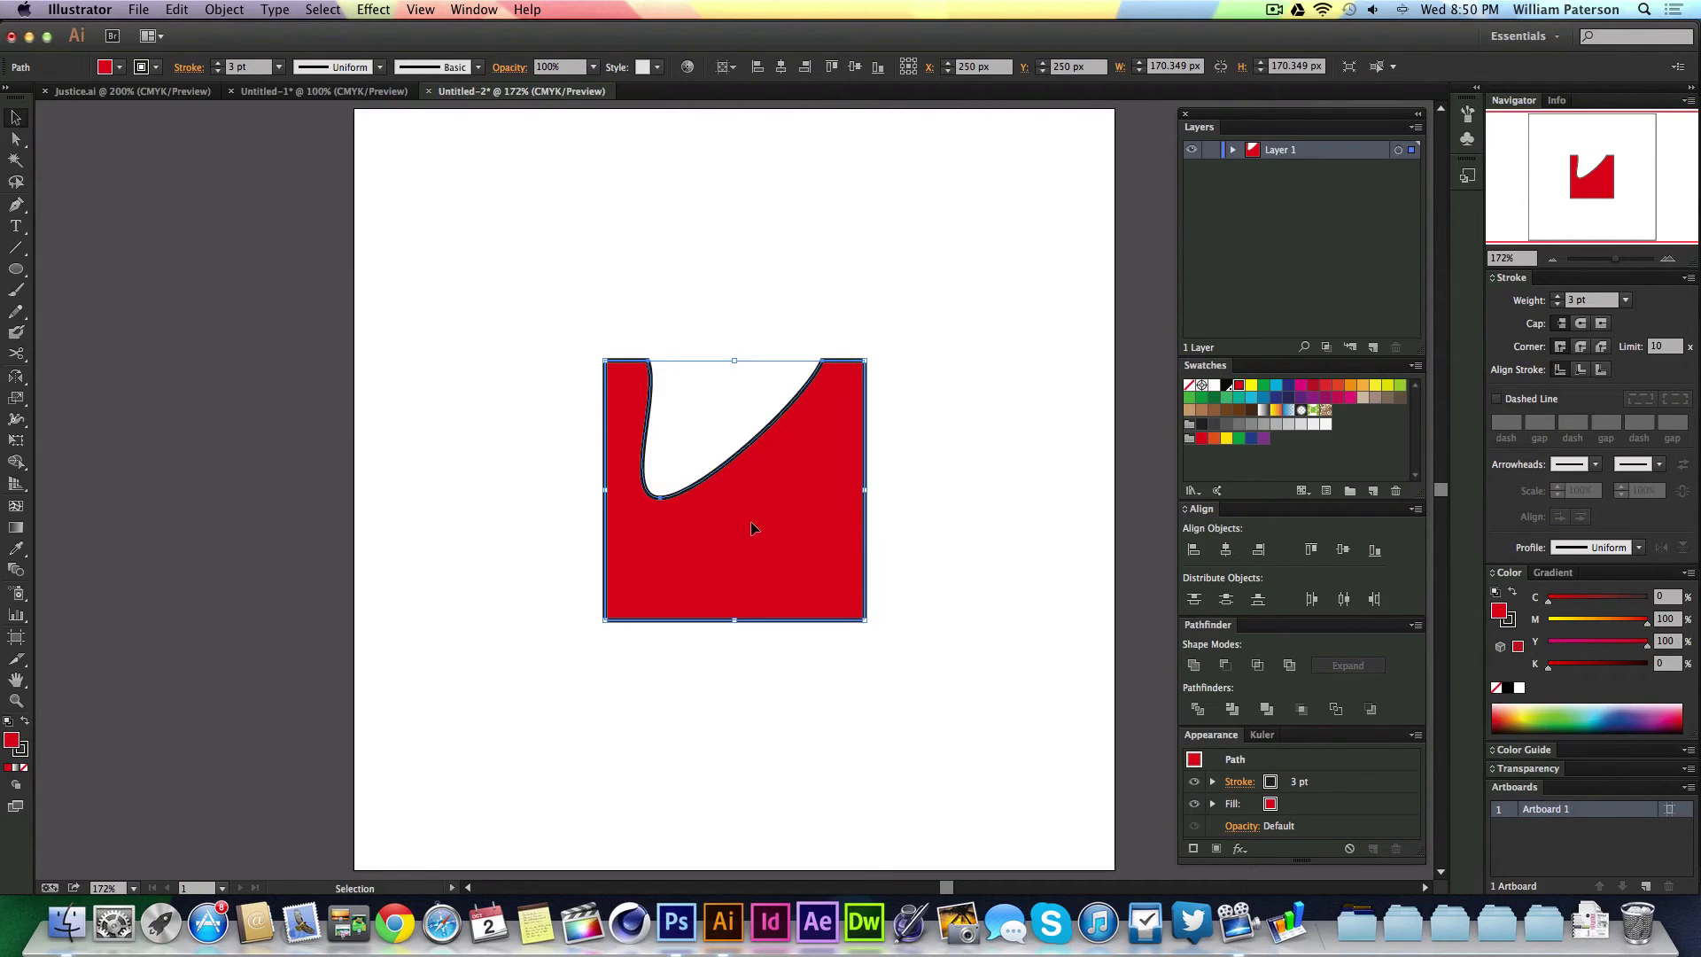
{"action": "key", "text": "a"}
{"action": "left_click_drag", "start_coordinate": [662, 496], "coordinate": [733, 264]}
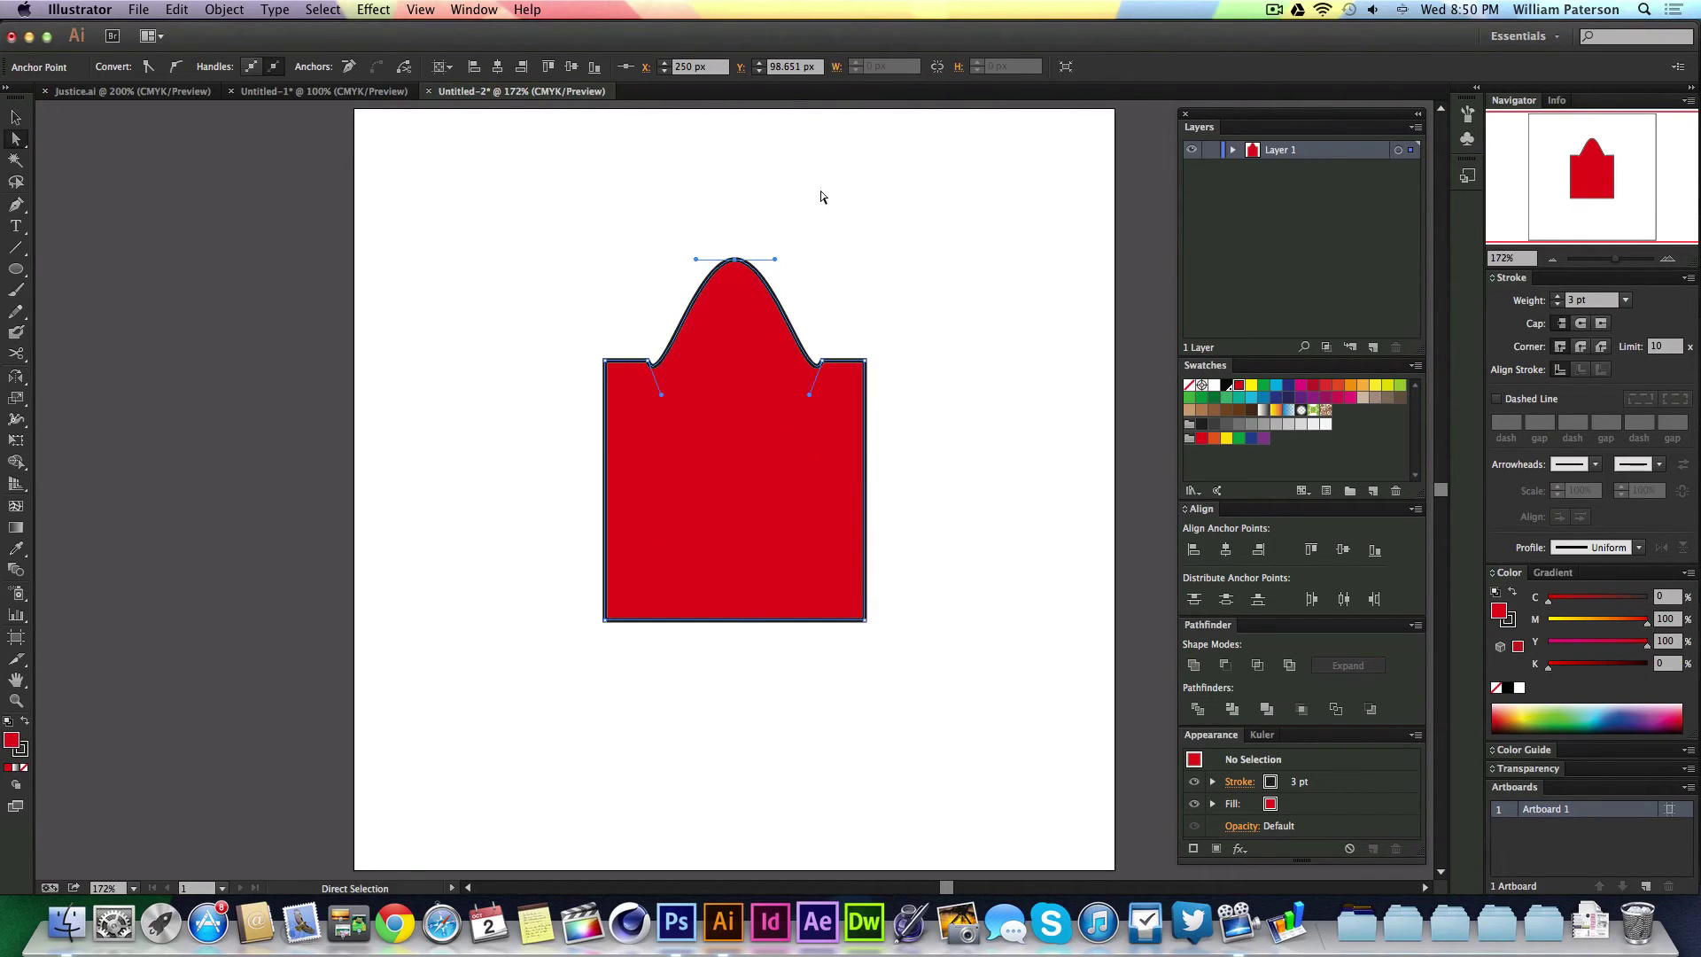
{"action": "key", "text": "super+z"}
{"action": "key", "text": "super+z"}
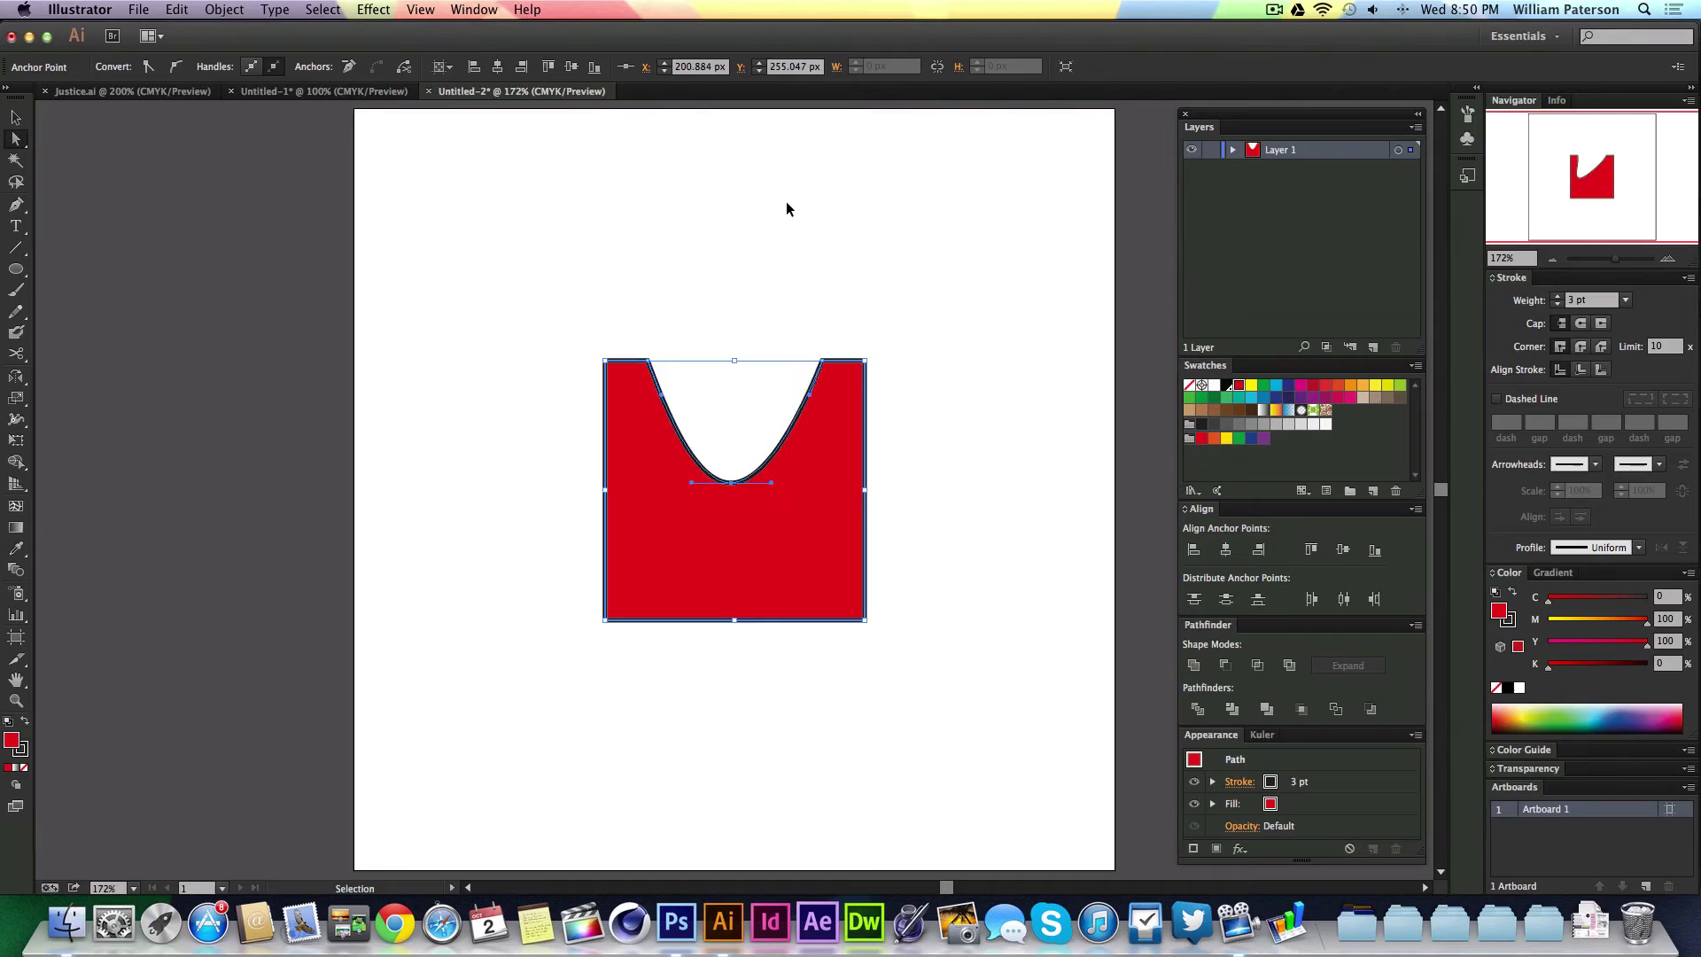
{"action": "left_click", "coordinate": [785, 239]}
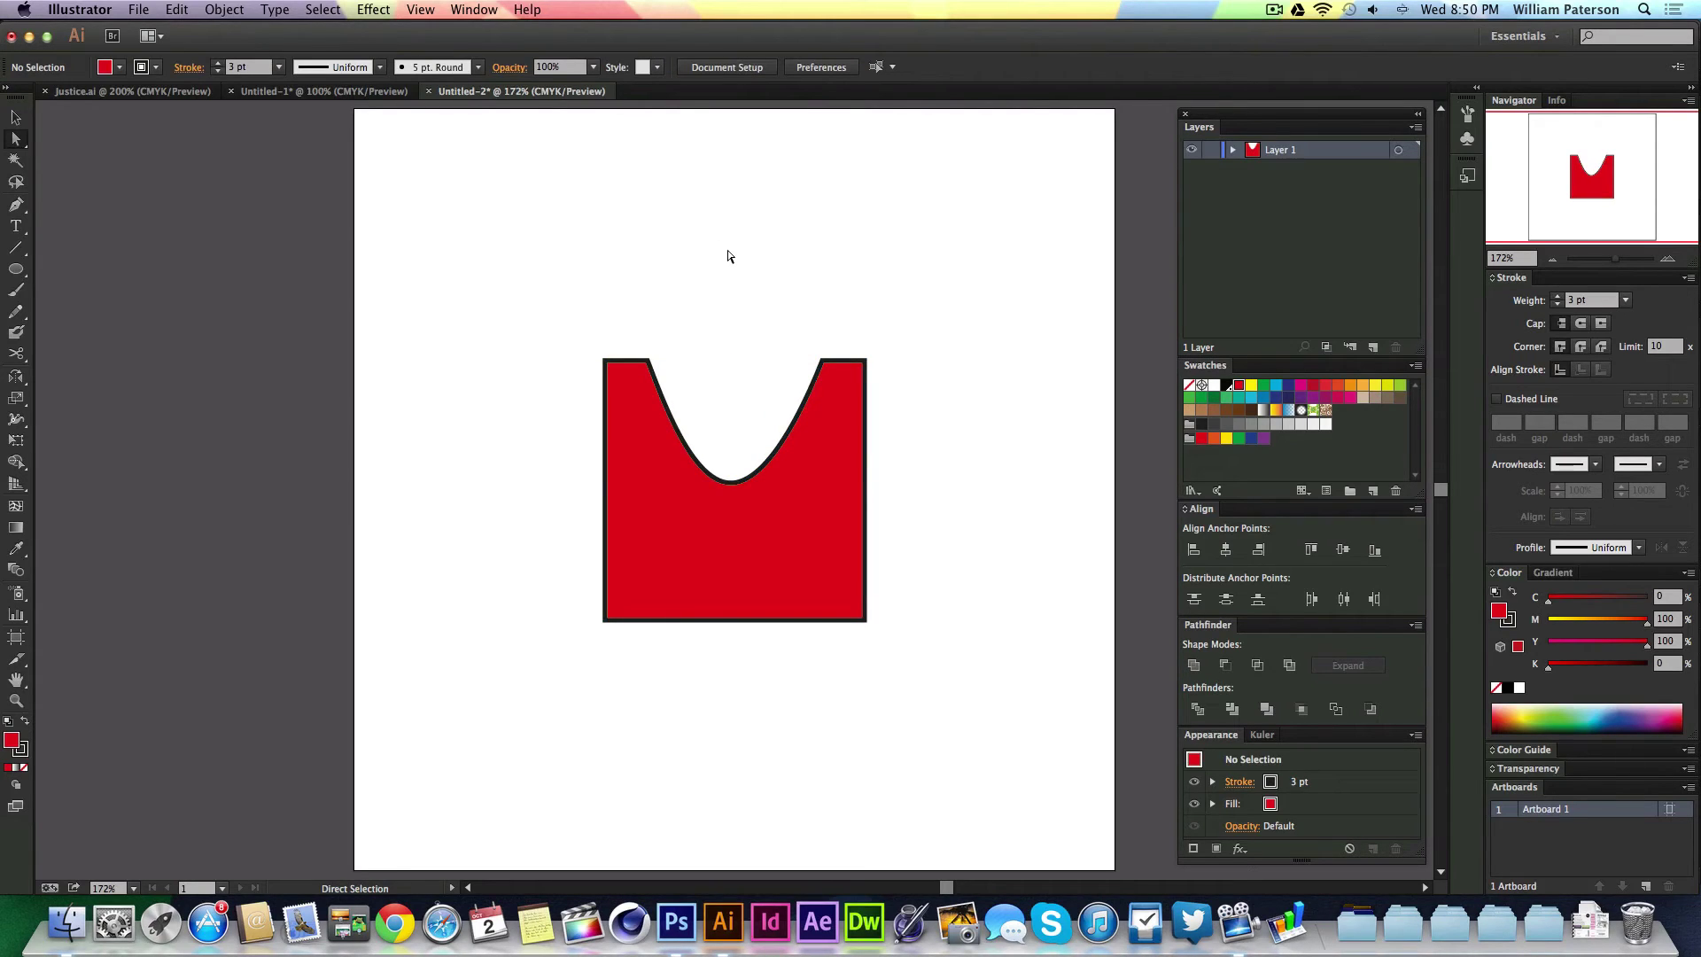
{"action": "key", "text": "p"}
{"action": "left_click", "coordinate": [448, 429]}
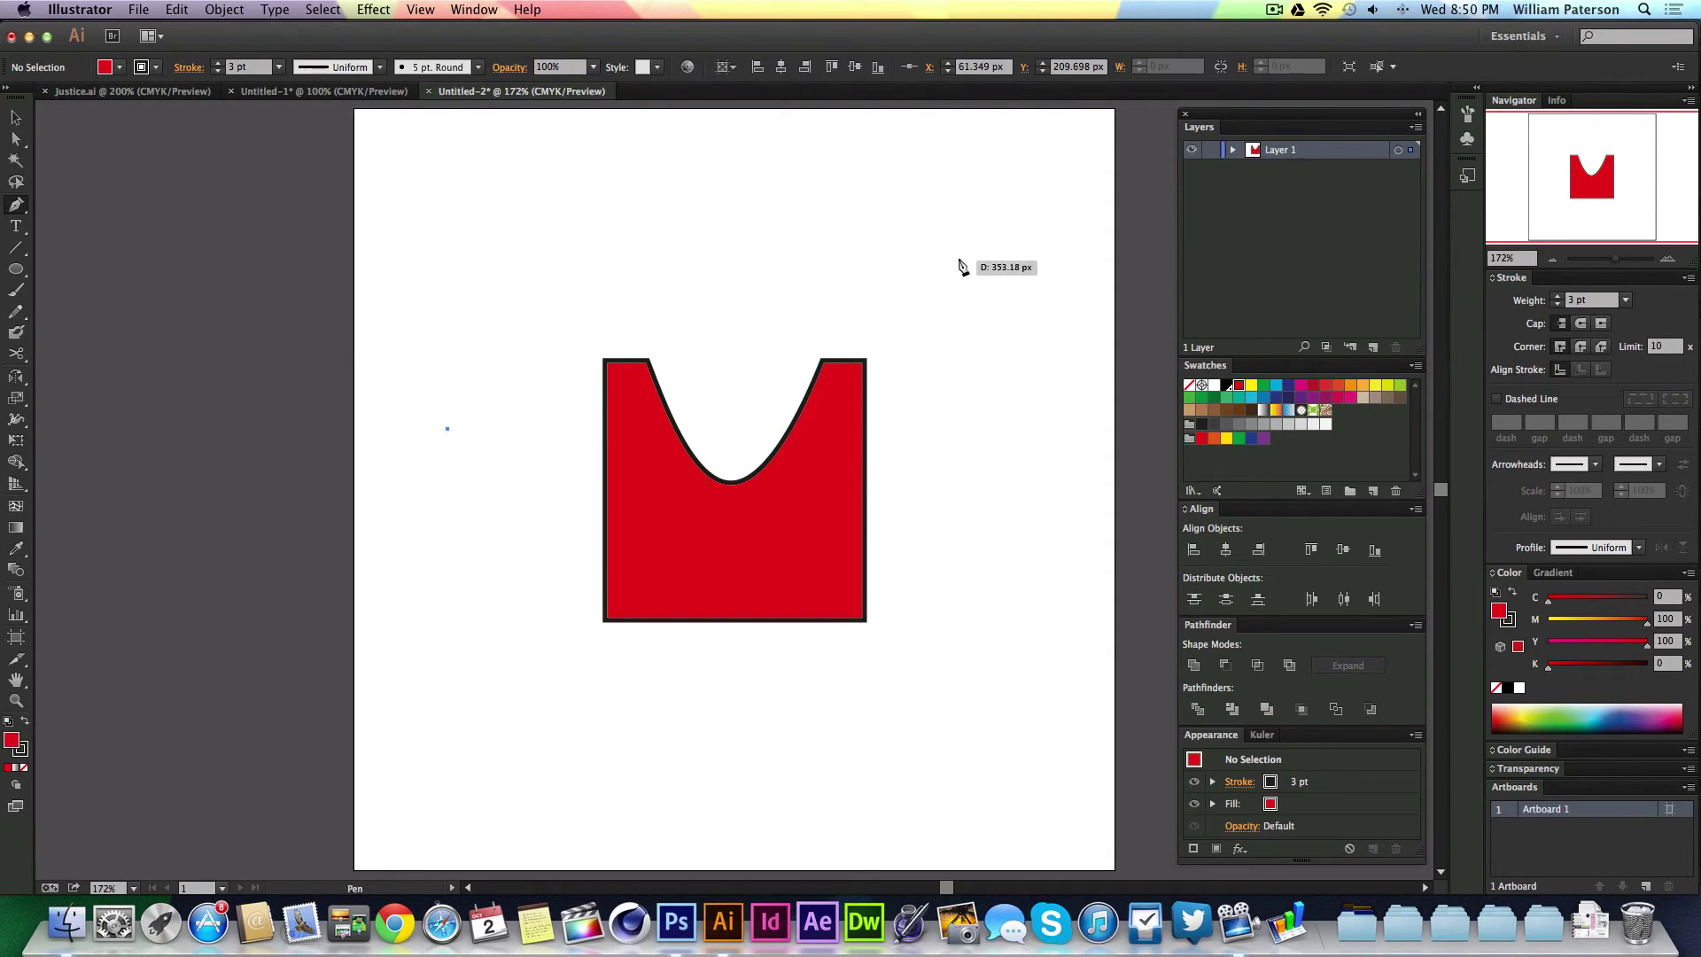
{"action": "left_click_drag", "start_coordinate": [955, 251], "coordinate": [1143, 349]}
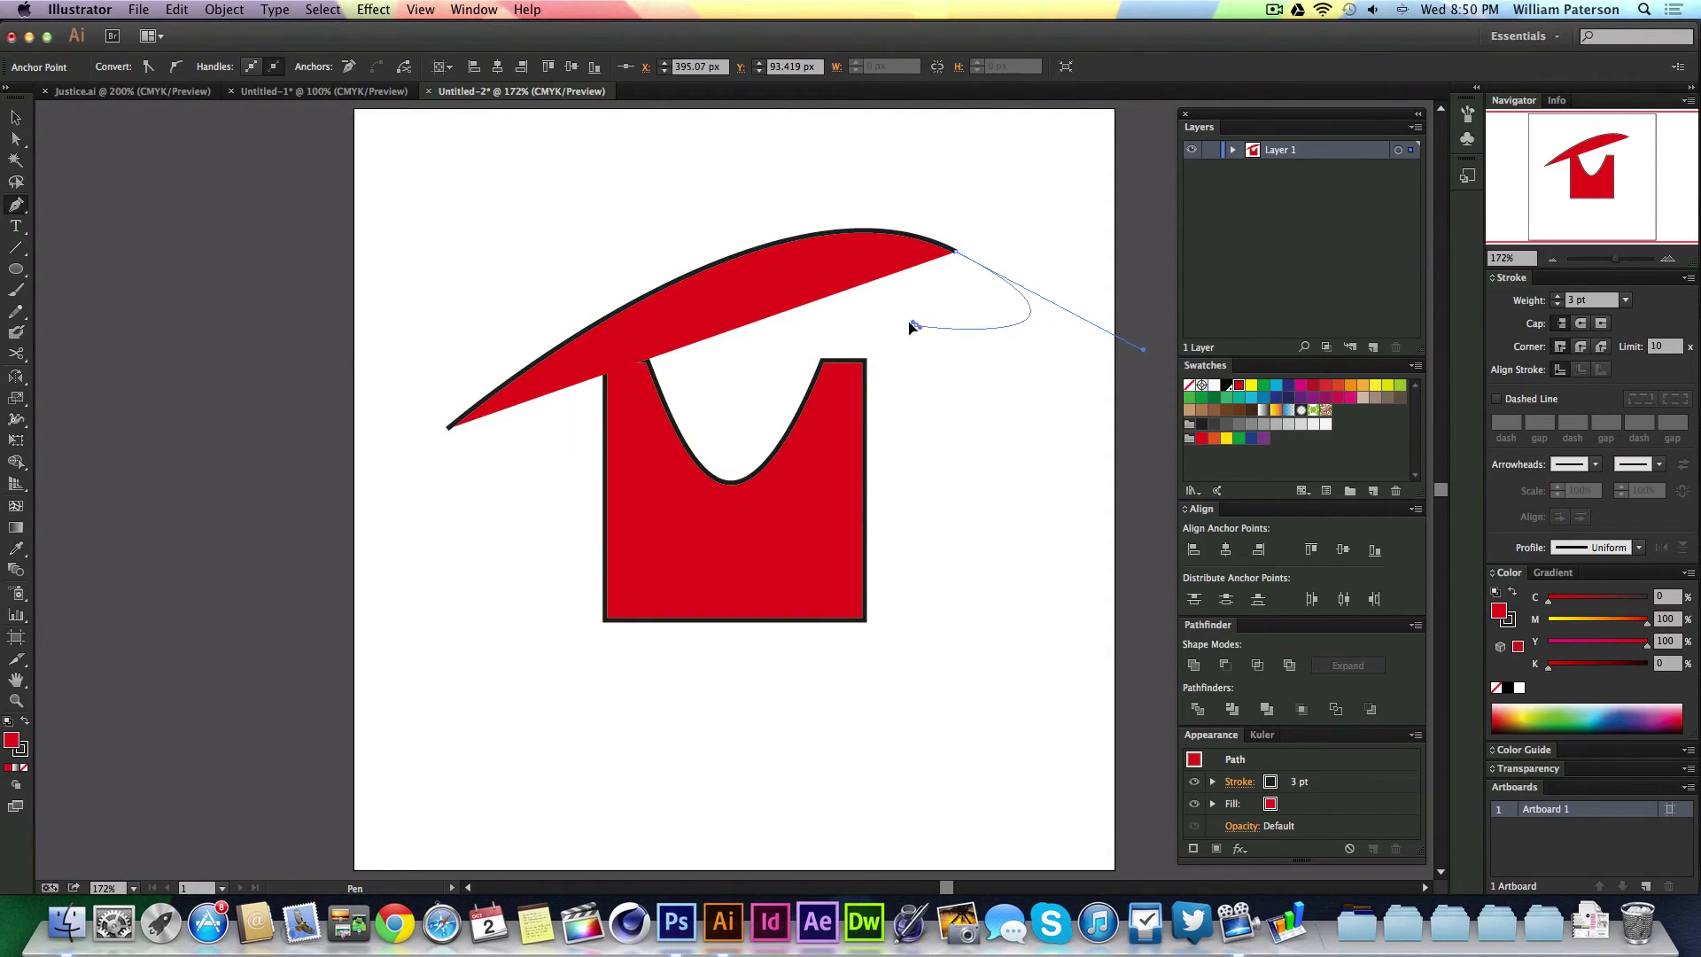
{"action": "left_click_drag", "start_coordinate": [915, 327], "coordinate": [867, 366]}
{"action": "mouse_move", "coordinate": [779, 276]}
{"action": "left_mouse_down"}
{"action": "mouse_move", "coordinate": [732, 344]}
{"action": "mouse_move", "coordinate": [778, 295]}
{"action": "left_mouse_up"}
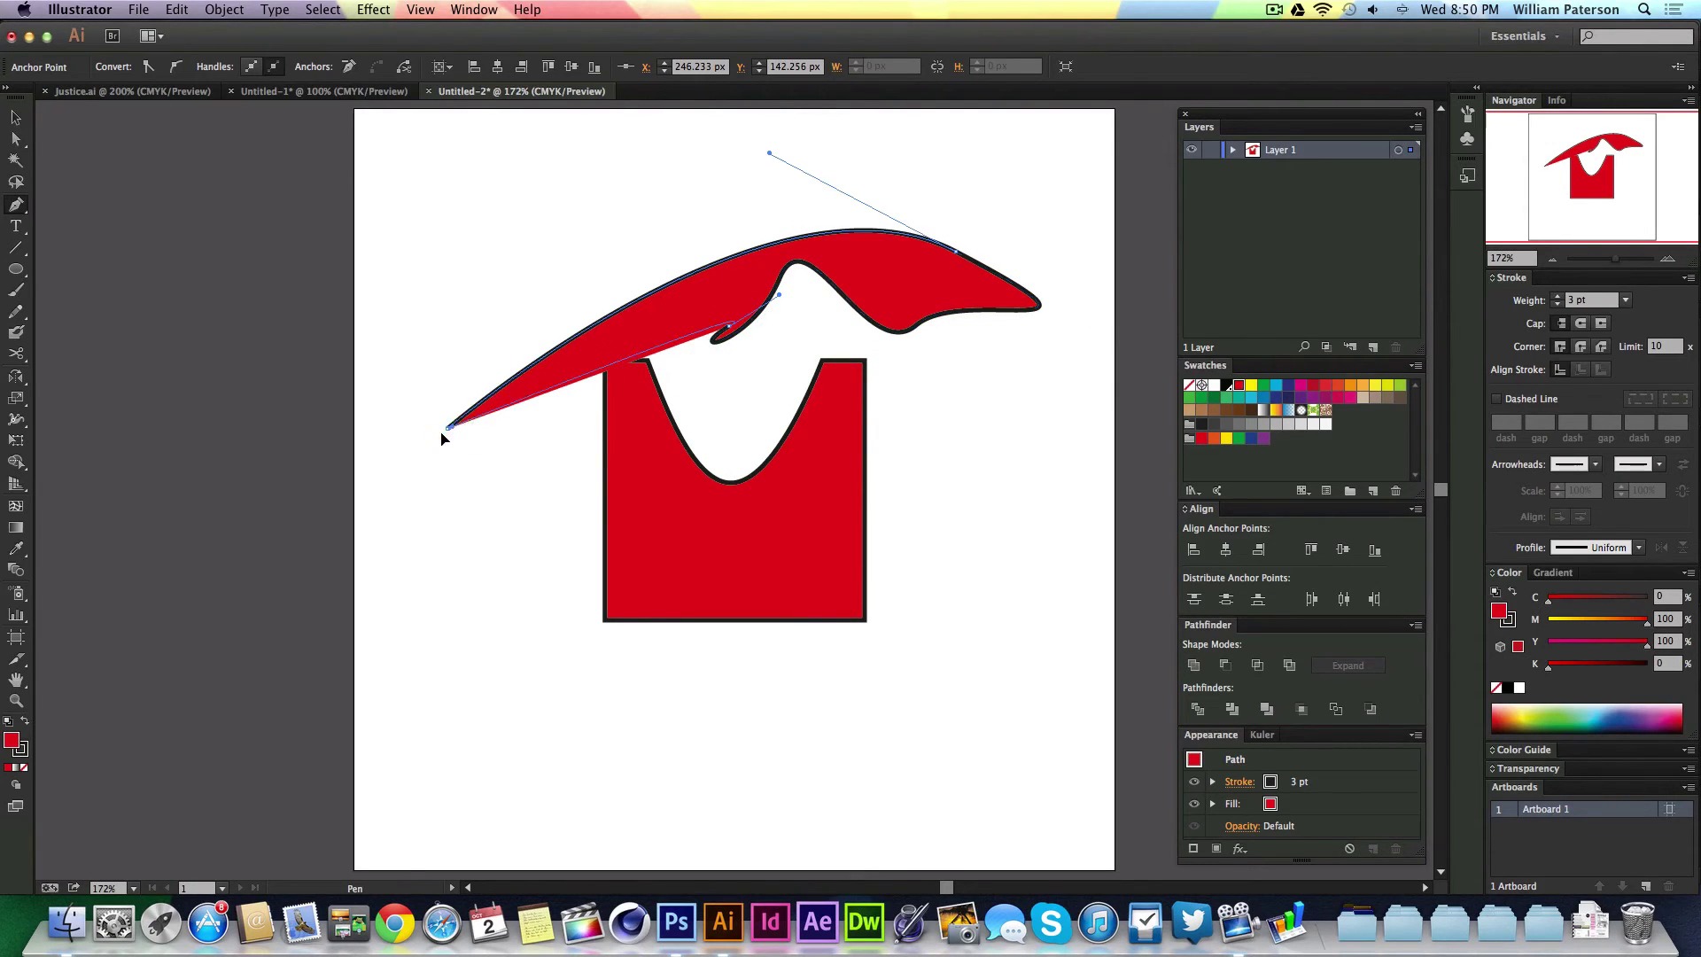
{"action": "left_click_drag", "start_coordinate": [448, 429], "coordinate": [357, 502]}
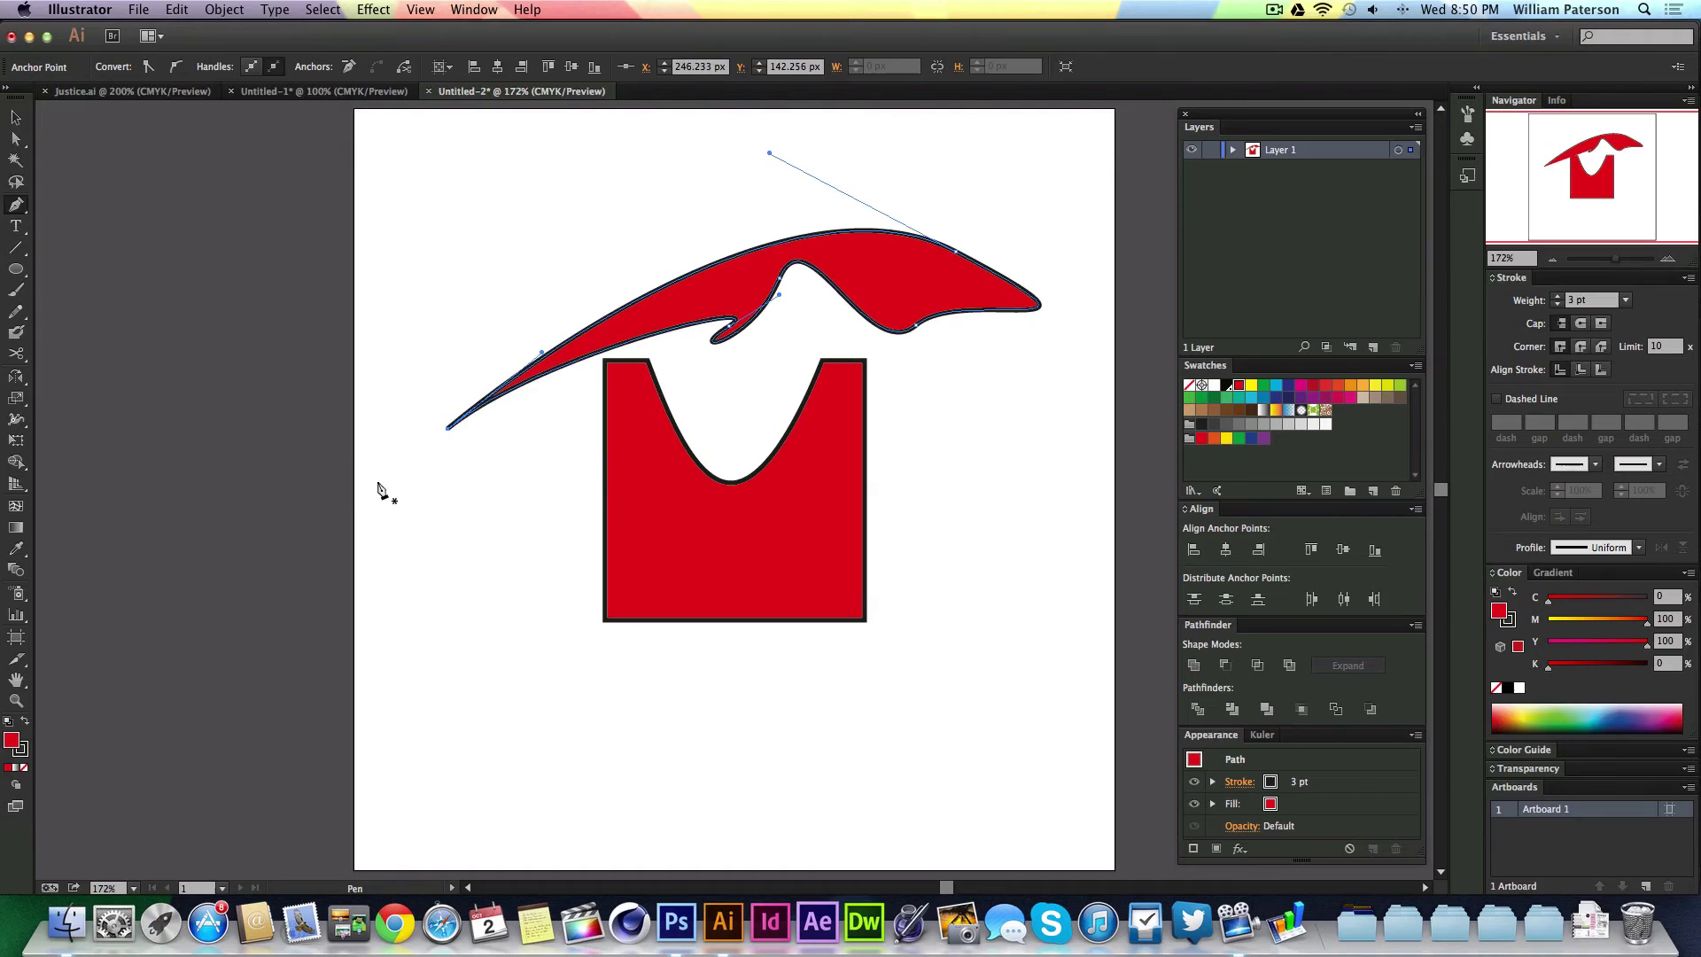
{"action": "key", "text": "v"}
{"action": "left_click", "coordinate": [447, 469]}
{"action": "left_click_drag", "start_coordinate": [862, 268], "coordinate": [781, 210]}
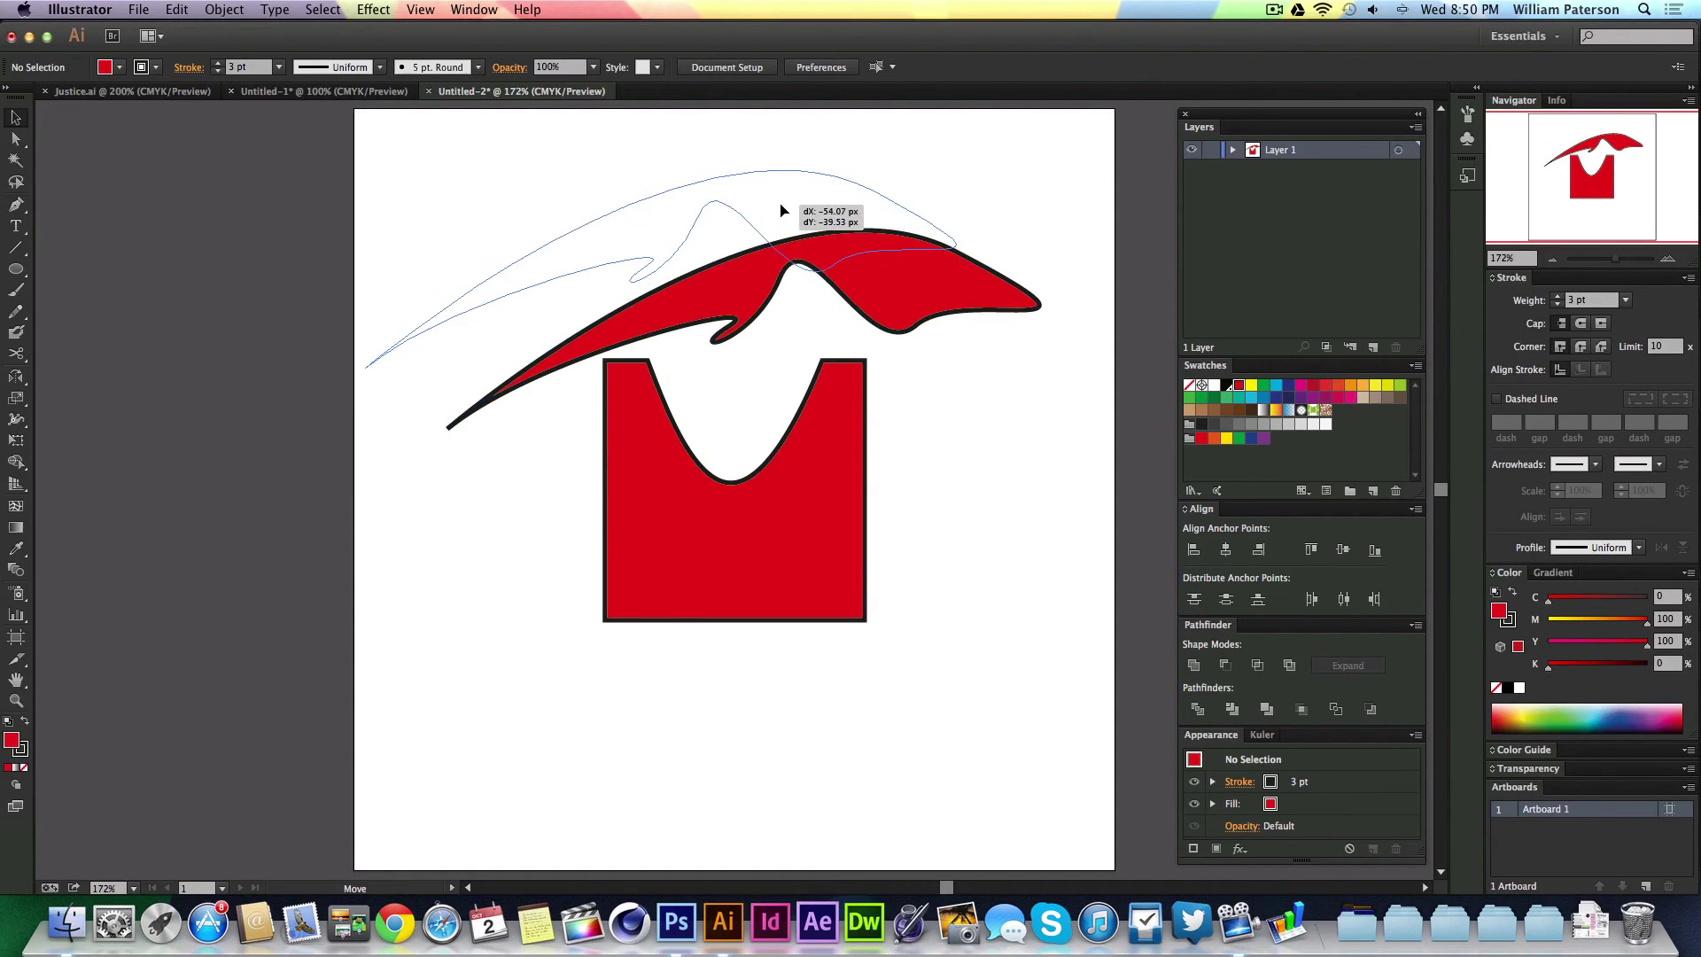
{"action": "left_click", "coordinate": [707, 236]}
{"action": "key", "text": "Delete"}
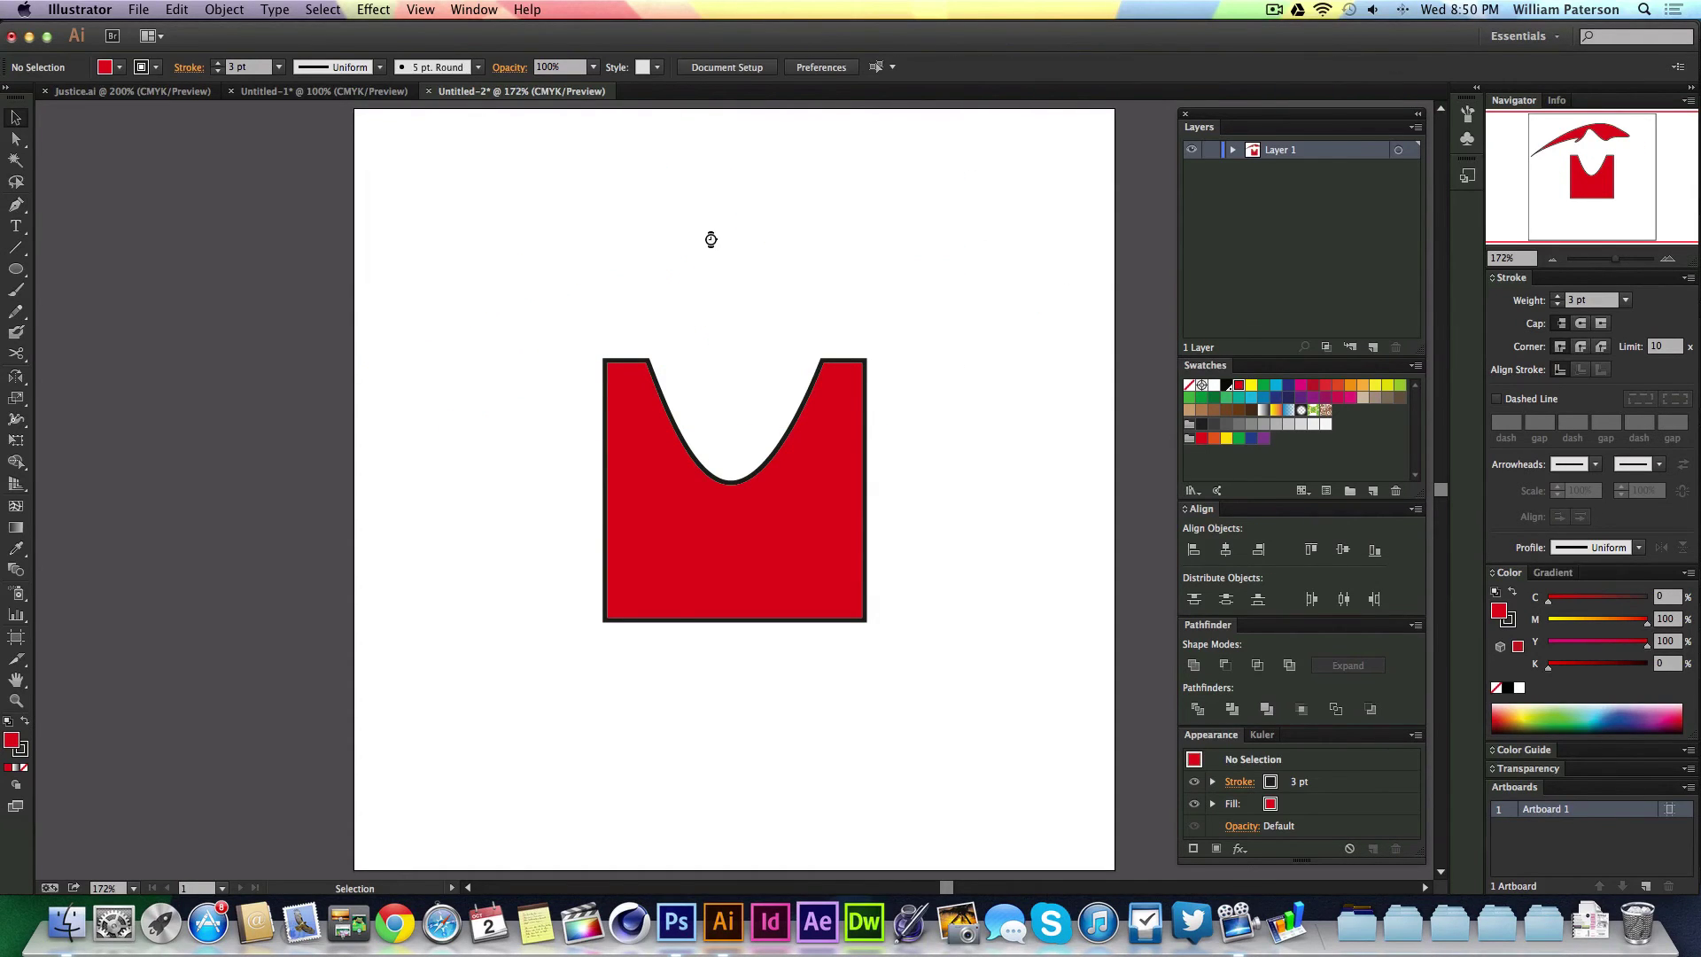
Delete the red notched shape and place a large Myriad Pro 'T' of about 216 pt
{"action": "key", "text": "p"}
{"action": "left_click_drag", "start_coordinate": [949, 304], "coordinate": [524, 627]}
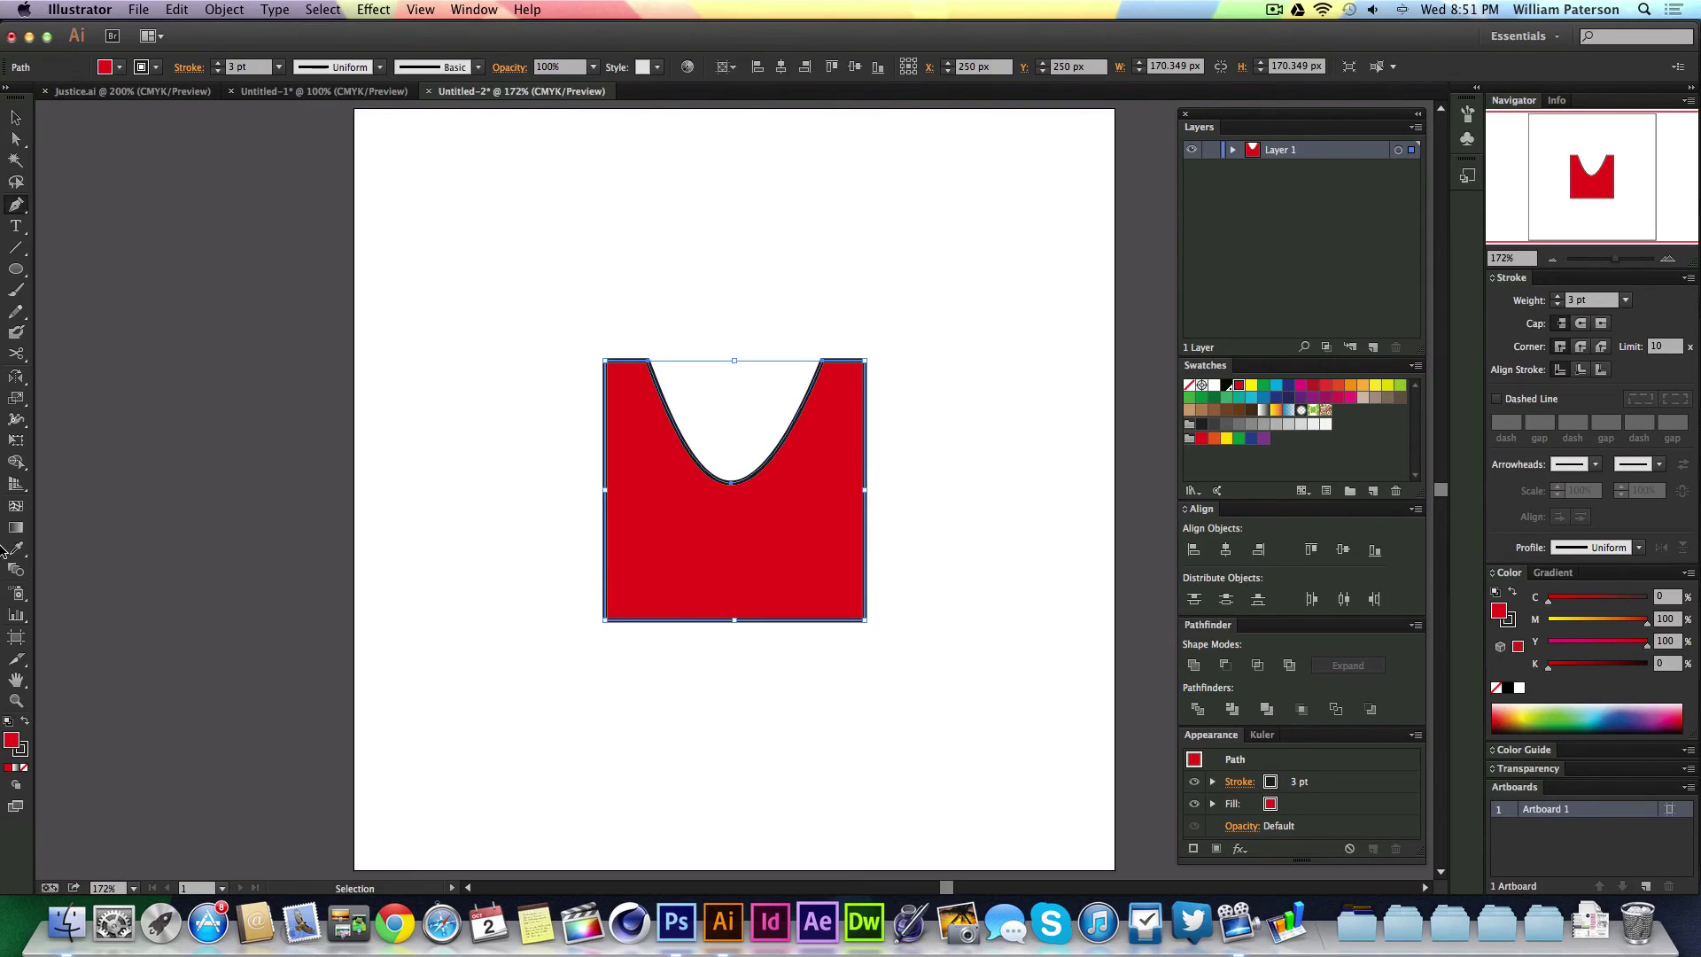
{"action": "key", "text": "Delete"}
{"action": "key", "text": "t"}
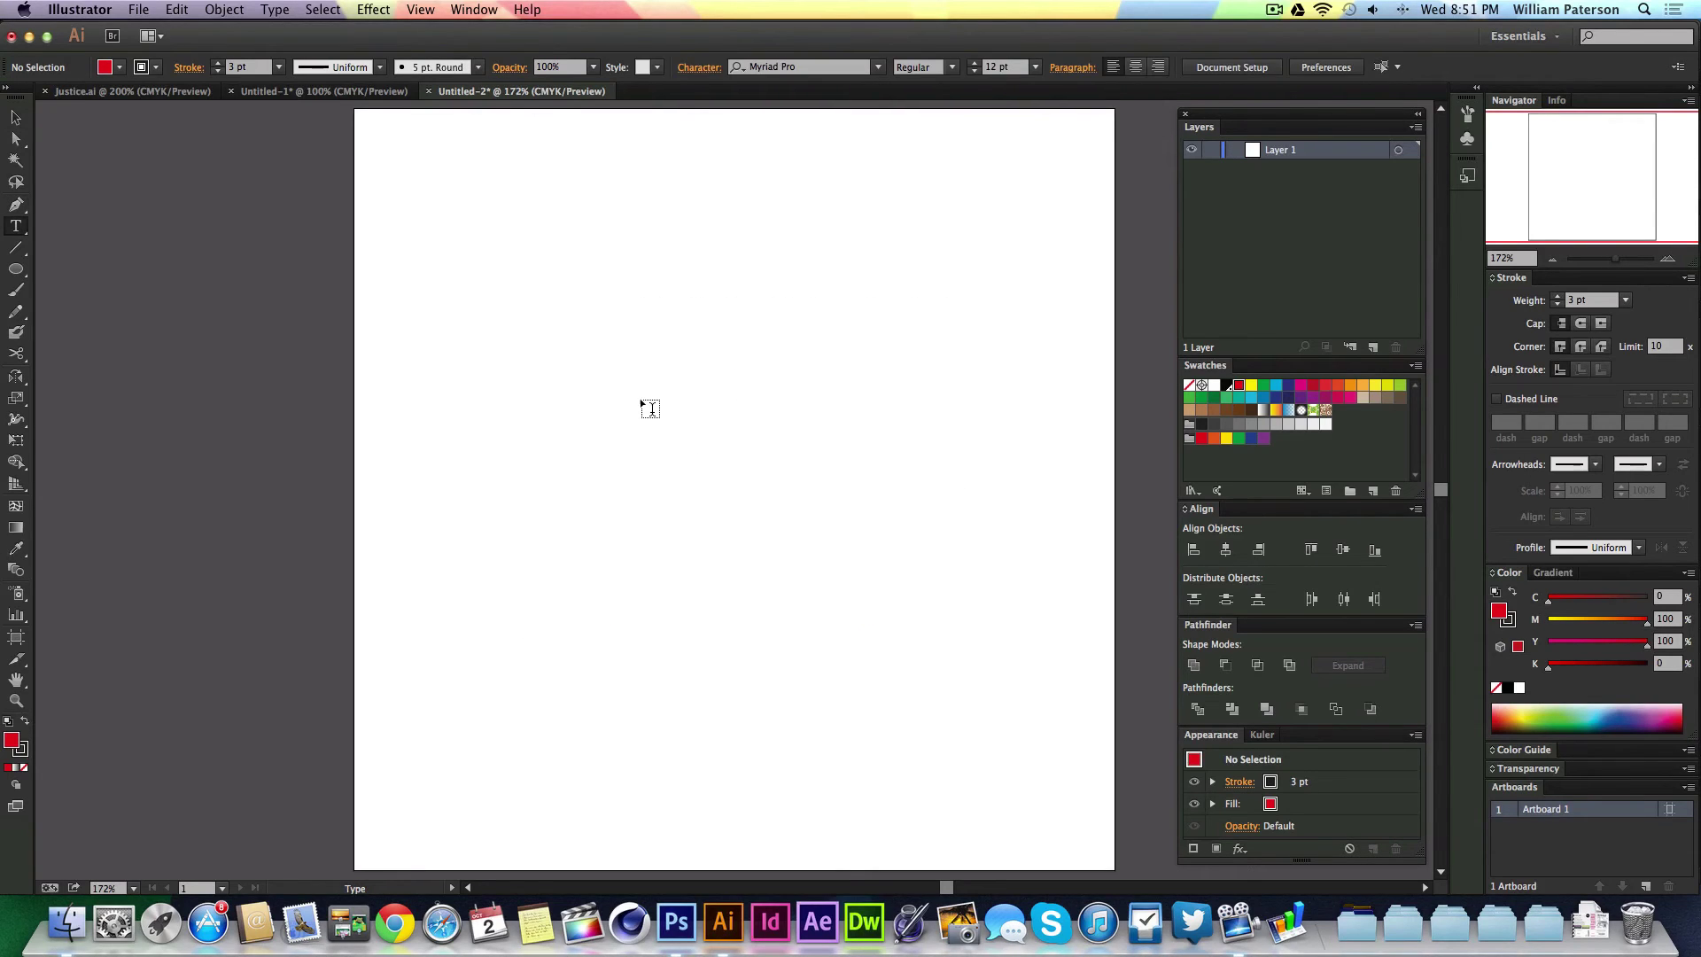
{"action": "left_click", "coordinate": [642, 394]}
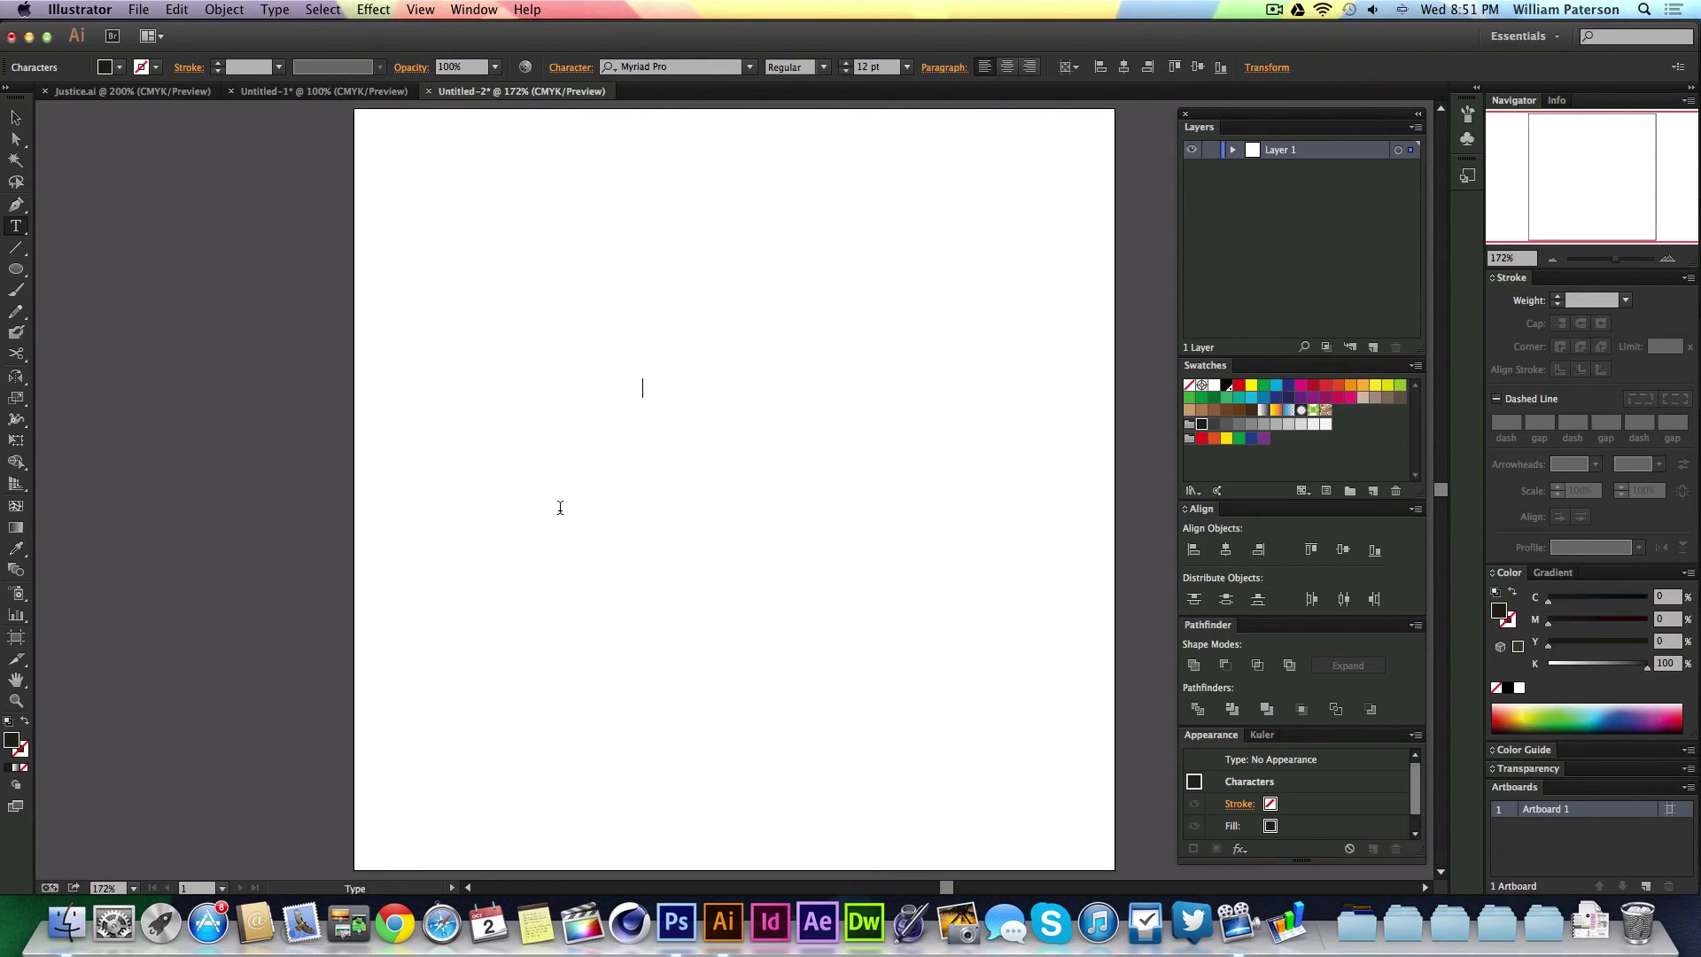
{"action": "key", "text": "Escape"}
{"action": "left_click_drag", "start_coordinate": [653, 377], "coordinate": [849, 213]}
Add a new Layer 2 for tracing and lock Layer 1 holding the T
{"action": "key", "text": "a"}
{"action": "key", "text": "v"}
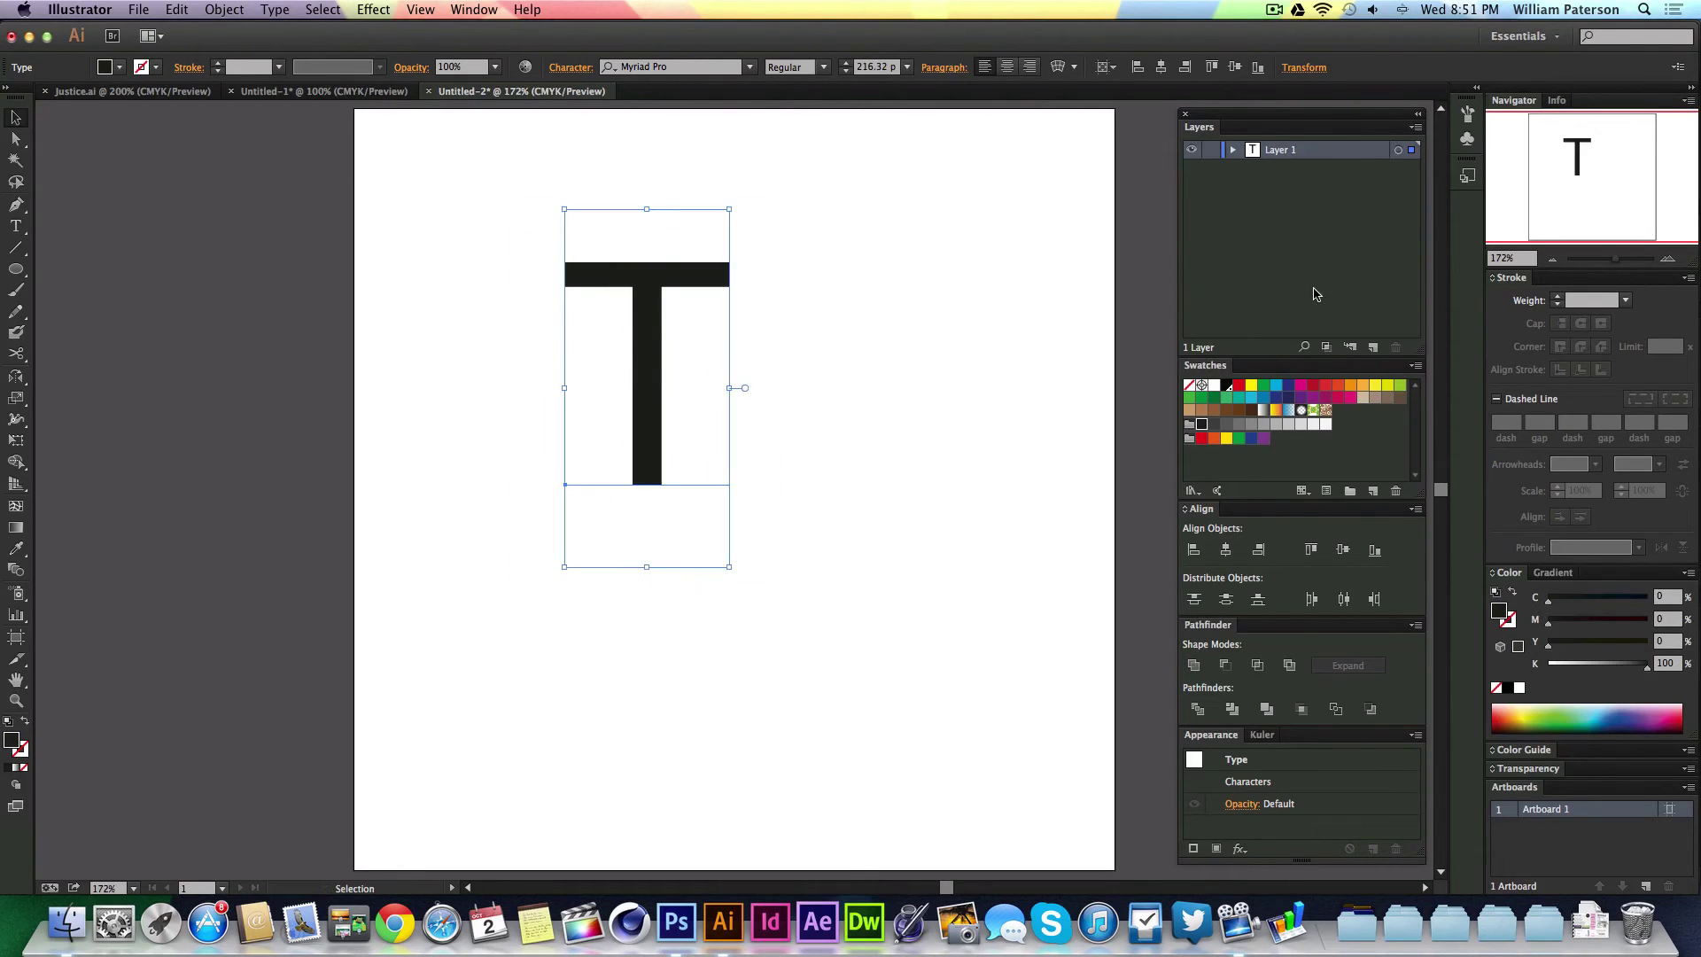
{"action": "left_click", "coordinate": [1372, 347]}
{"action": "left_click", "coordinate": [1211, 169]}
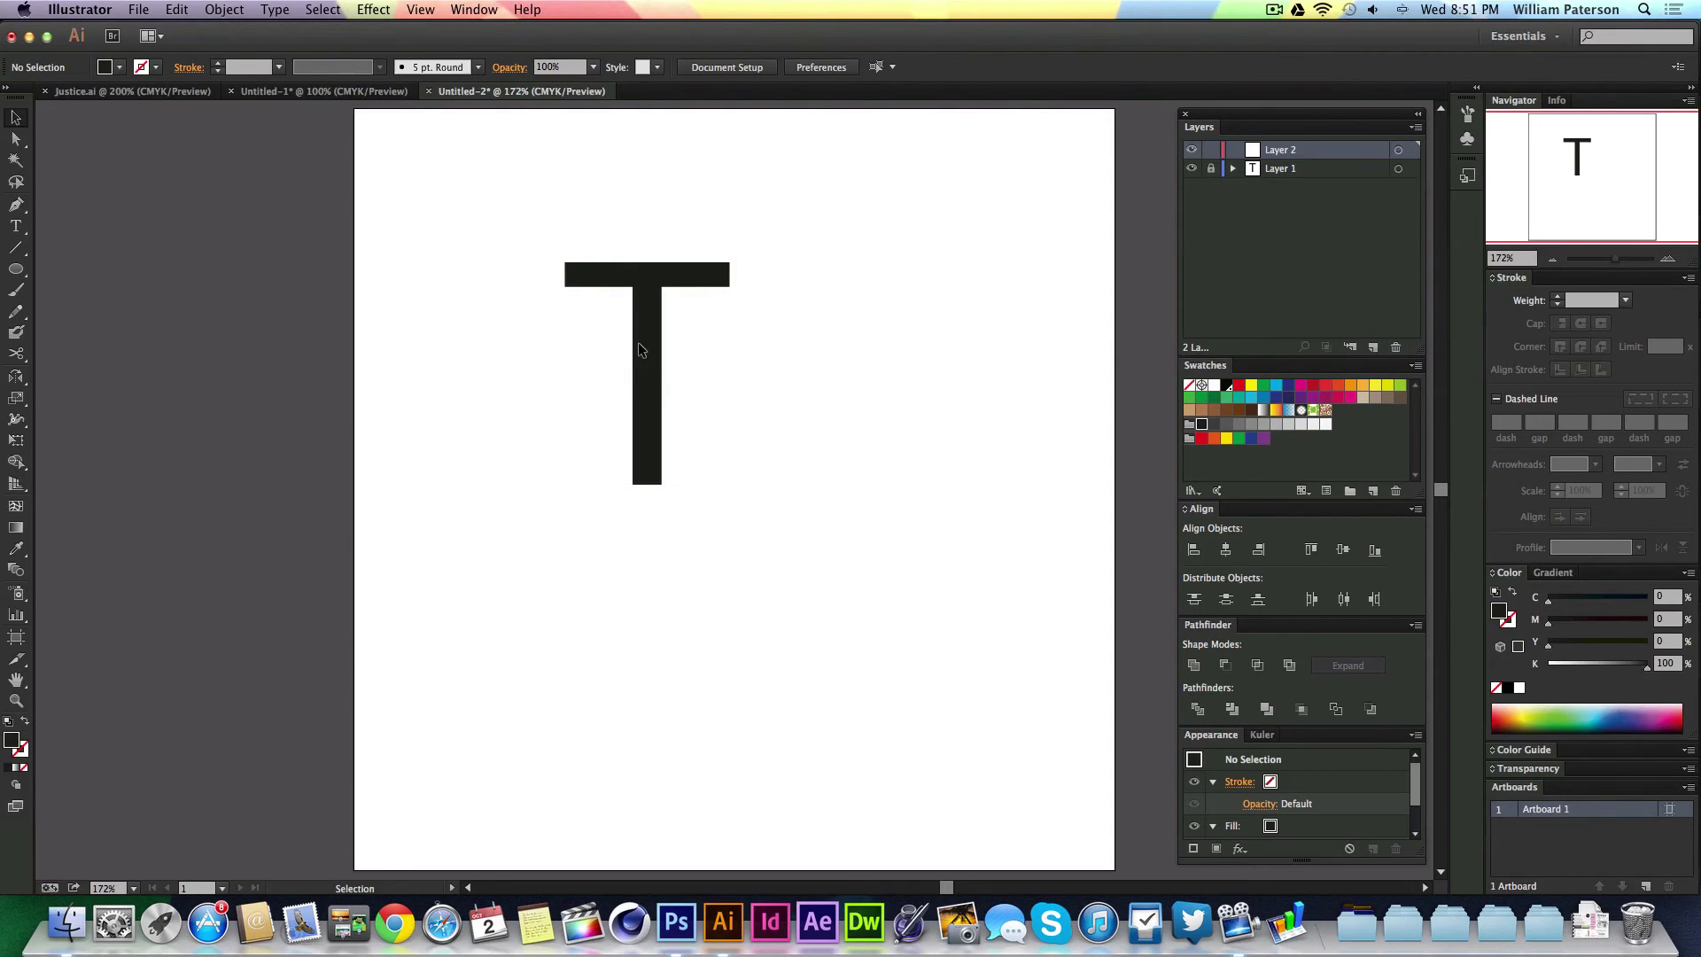
{"action": "key", "text": "p"}
{"action": "left_click", "coordinate": [565, 285]}
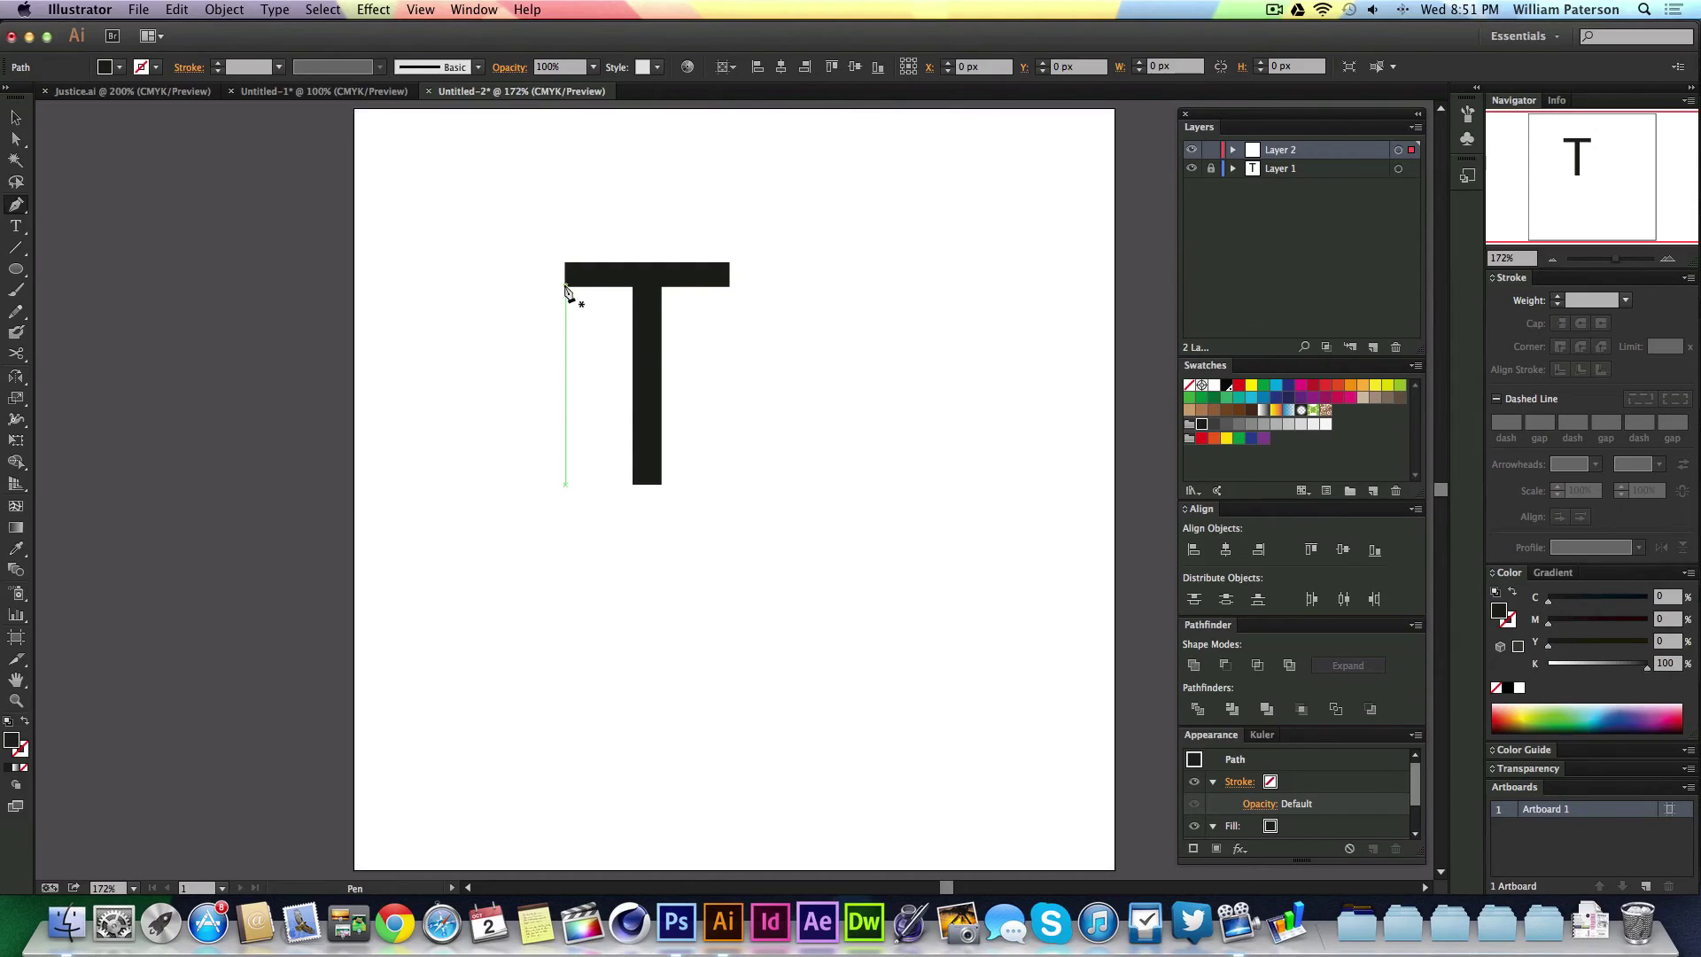
{"action": "left_click", "coordinate": [632, 286]}
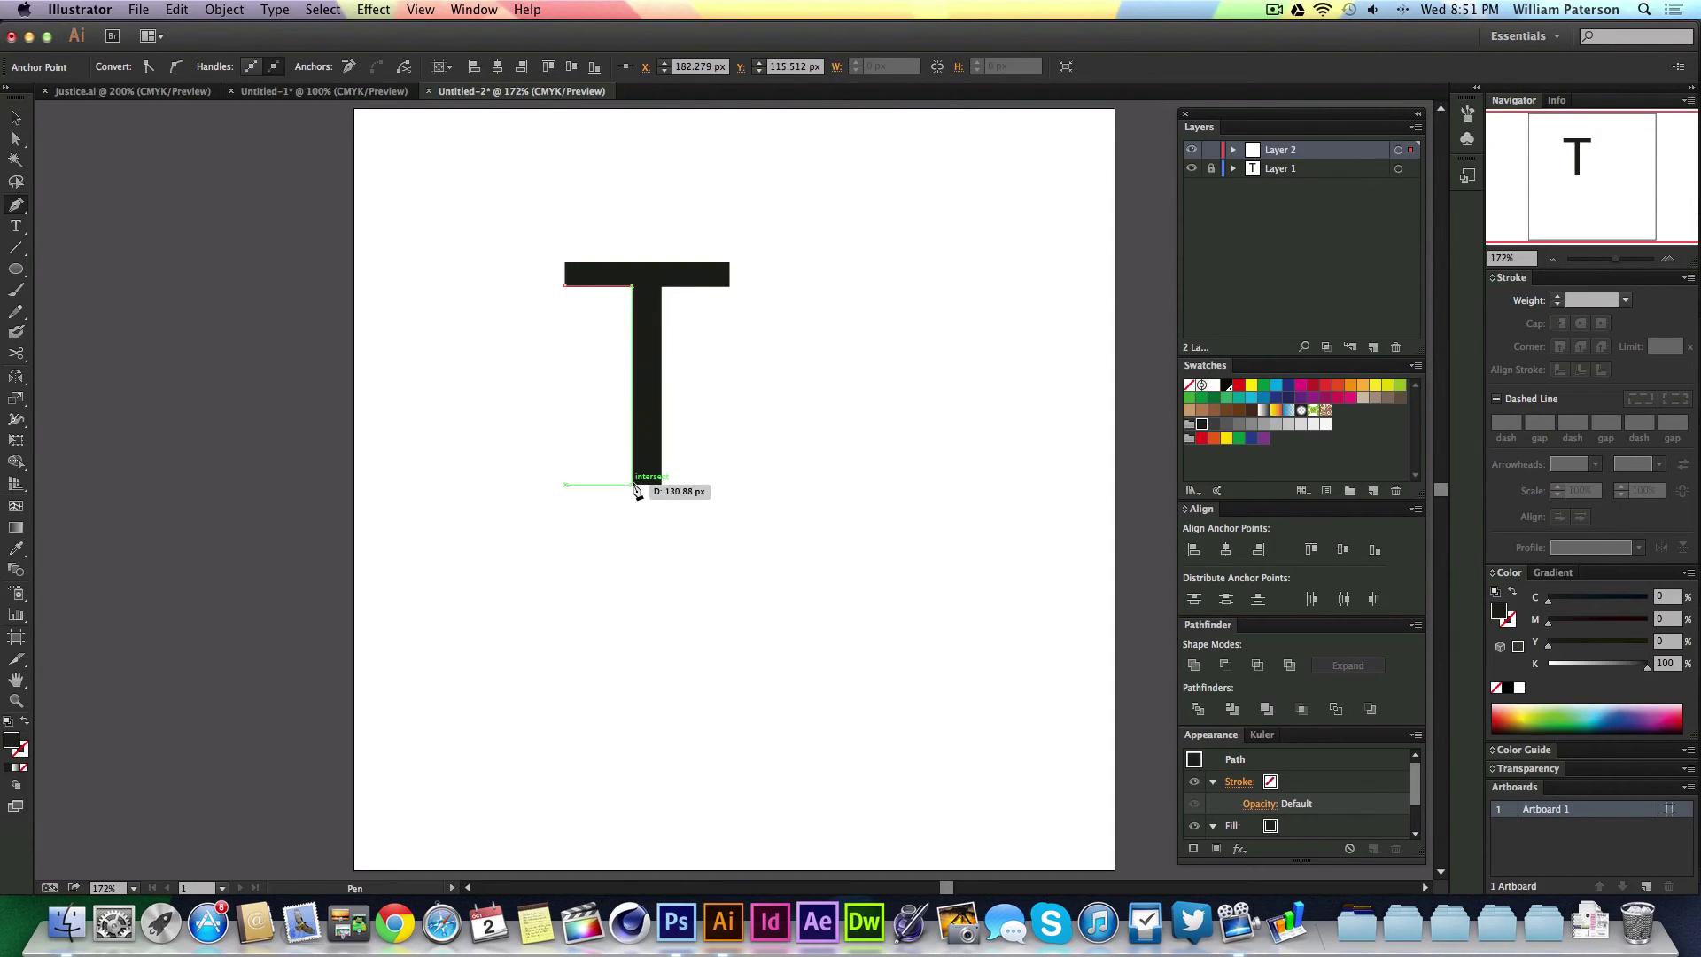
{"action": "left_click", "coordinate": [632, 484]}
{"action": "left_click", "coordinate": [661, 484]}
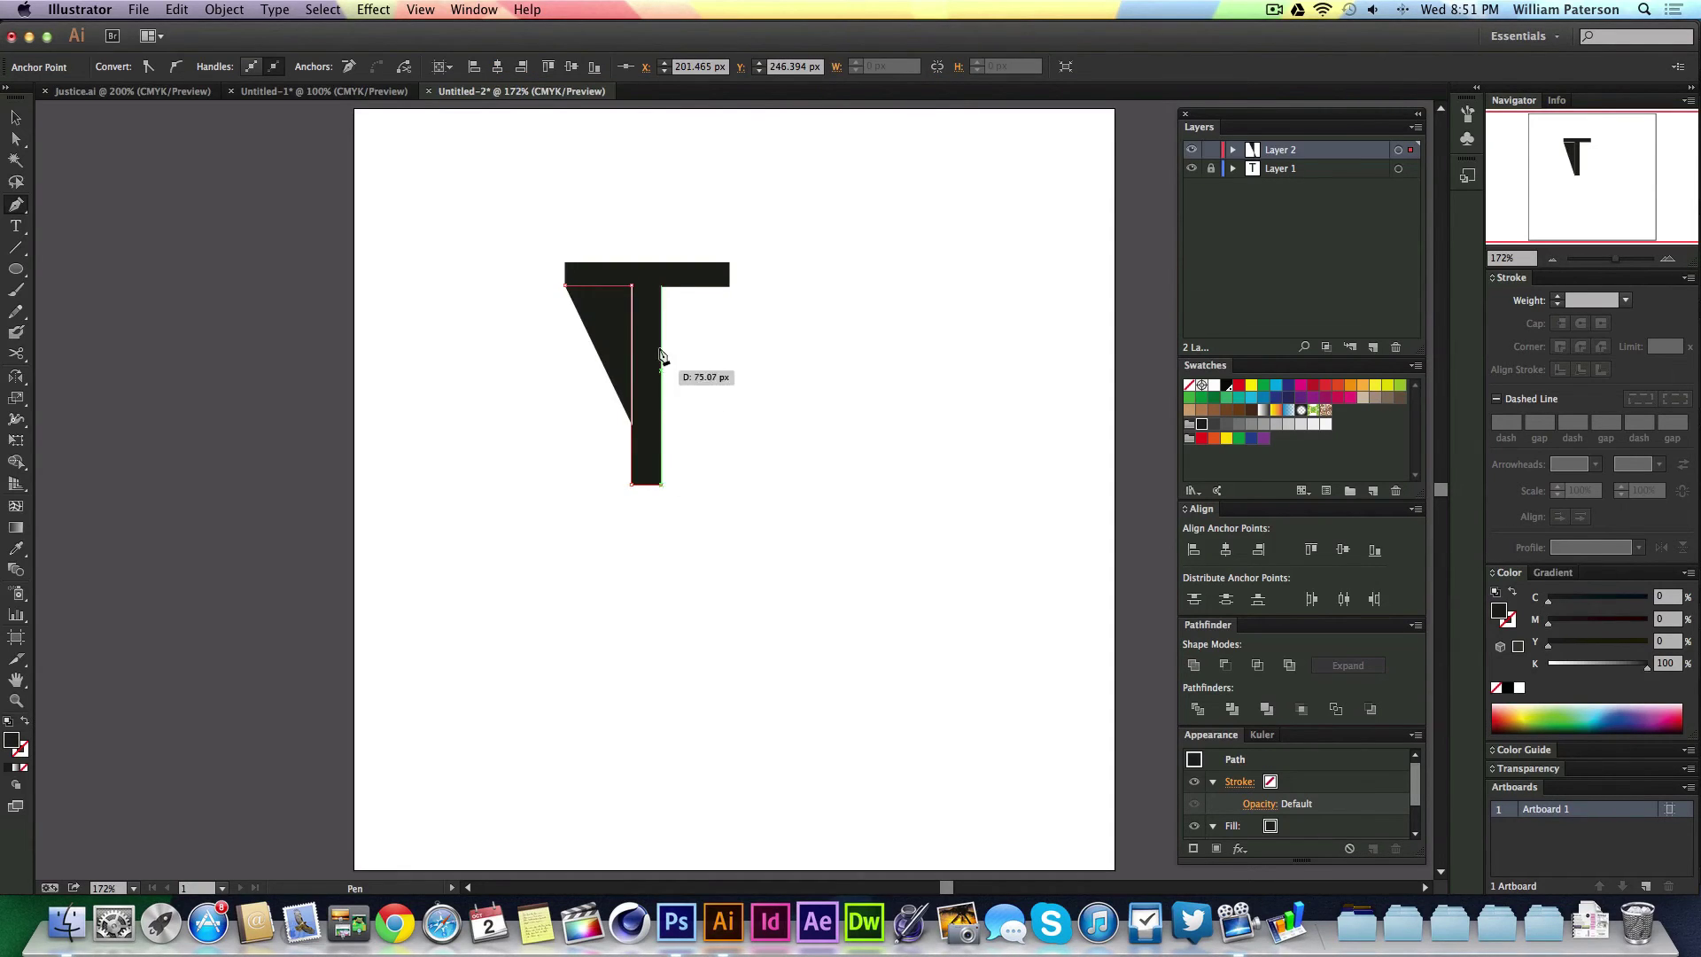
{"action": "left_click", "coordinate": [661, 285]}
{"action": "left_click", "coordinate": [729, 285]}
{"action": "left_click", "coordinate": [729, 263]}
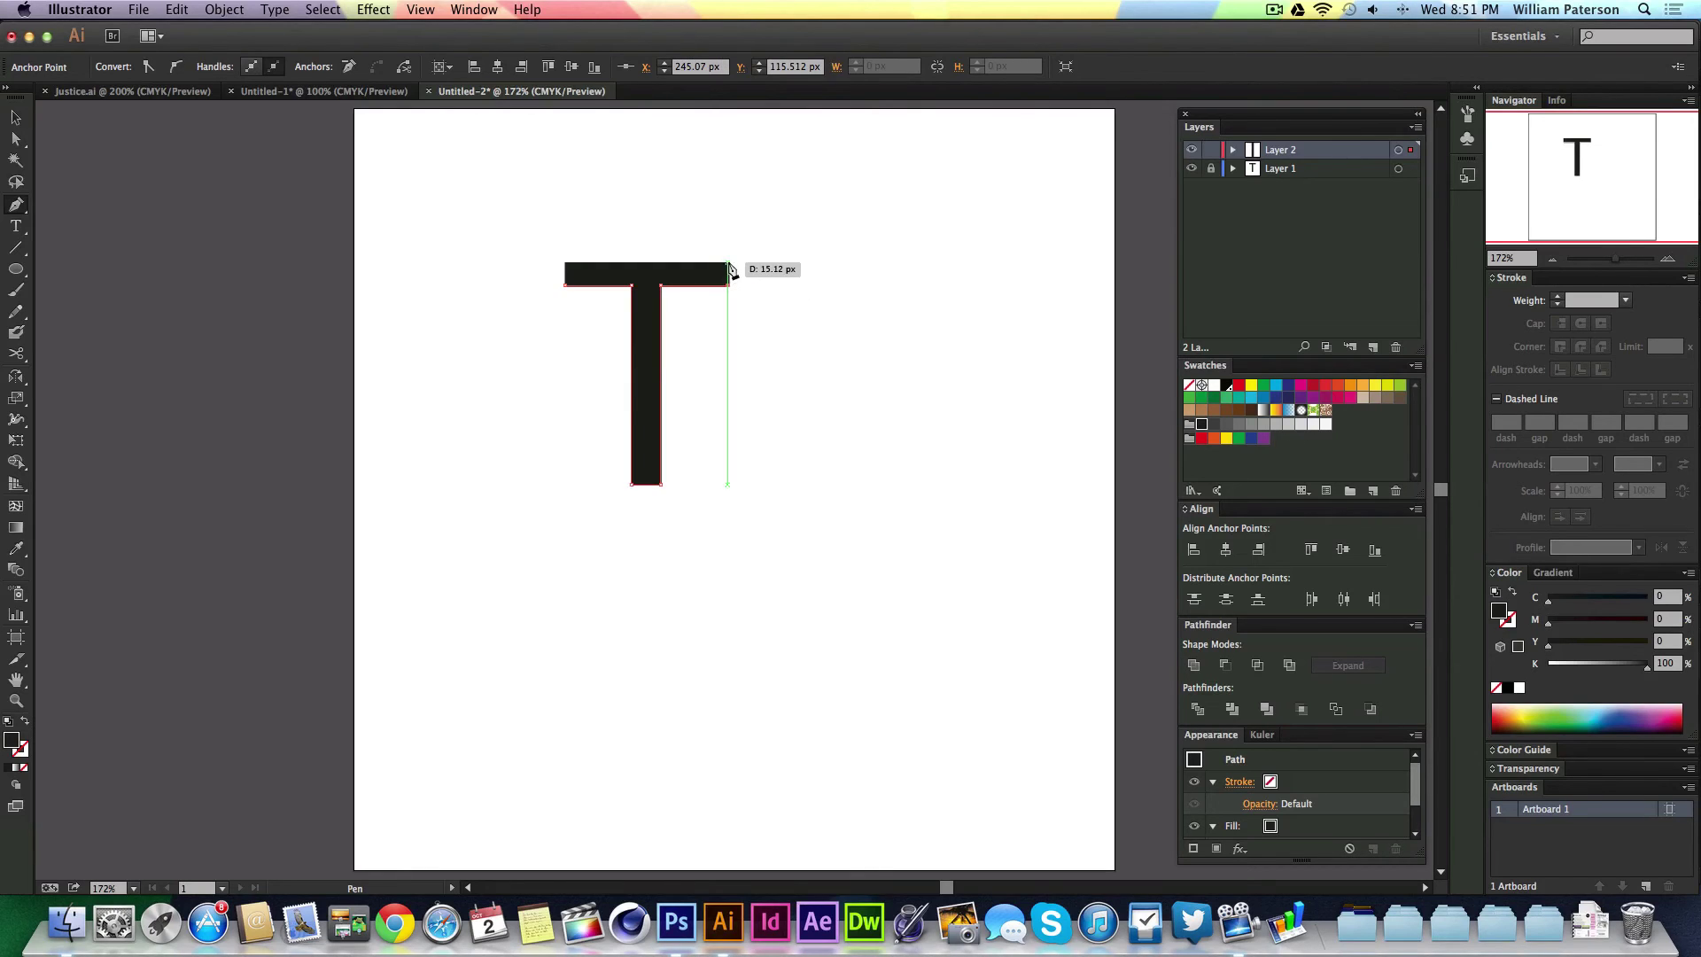
{"action": "left_click", "coordinate": [564, 263]}
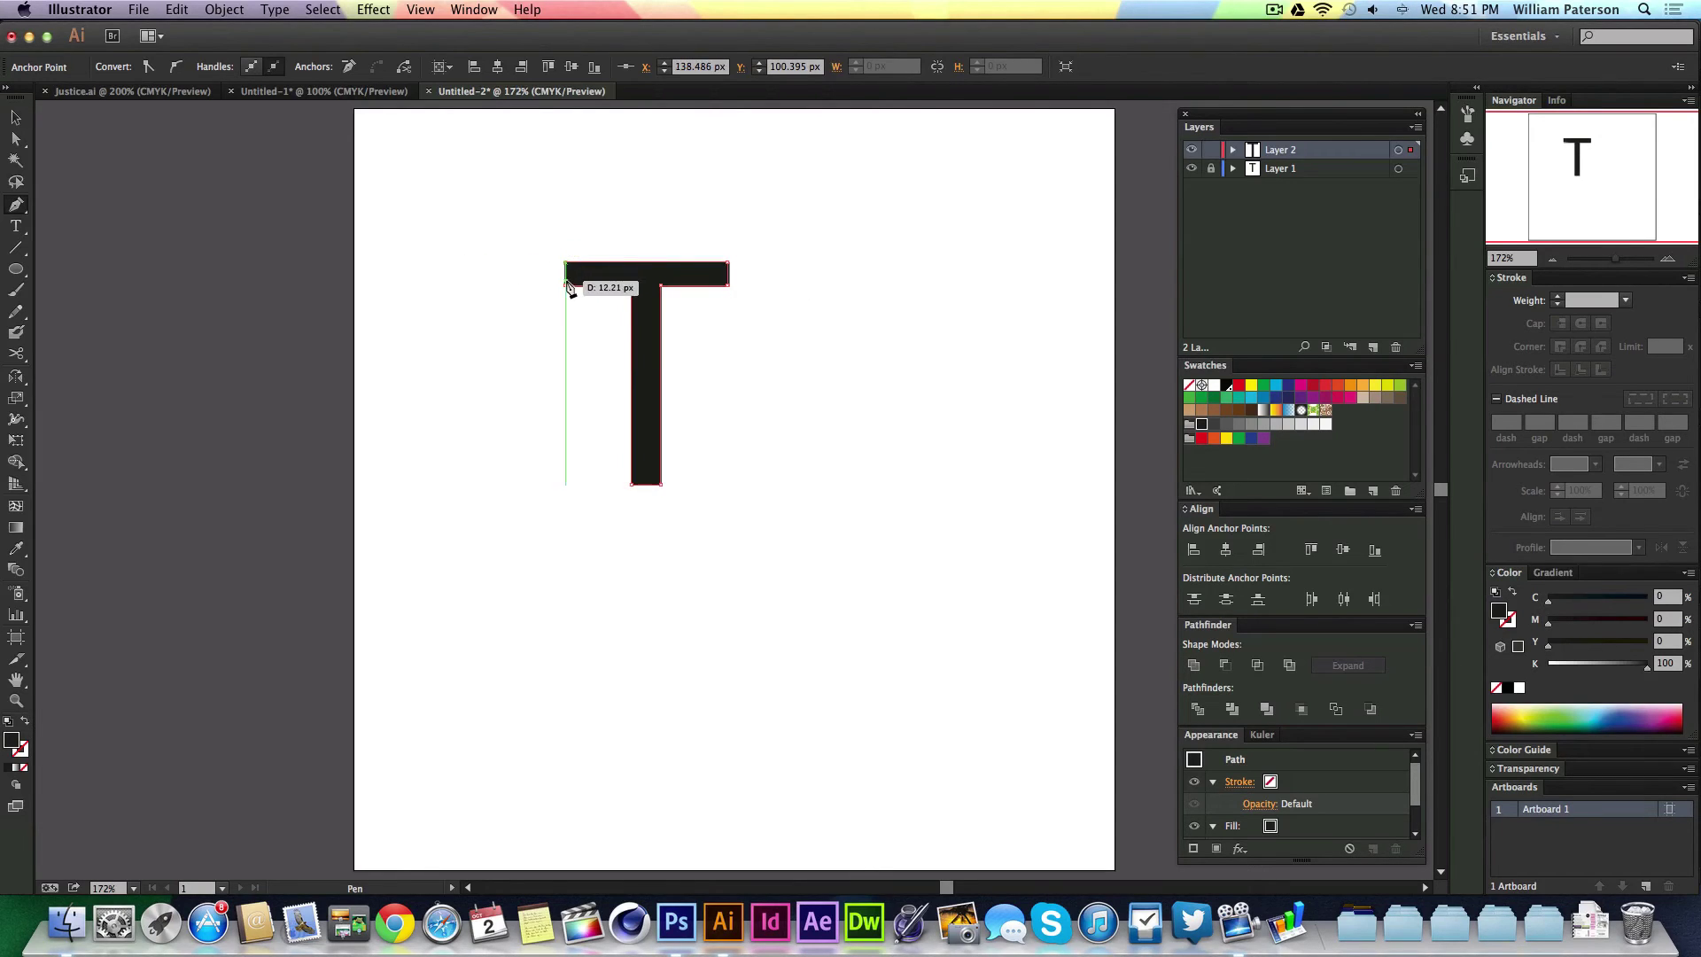
{"action": "left_click", "coordinate": [564, 285]}
{"action": "key", "text": "v"}
{"action": "left_click", "coordinate": [837, 360]}
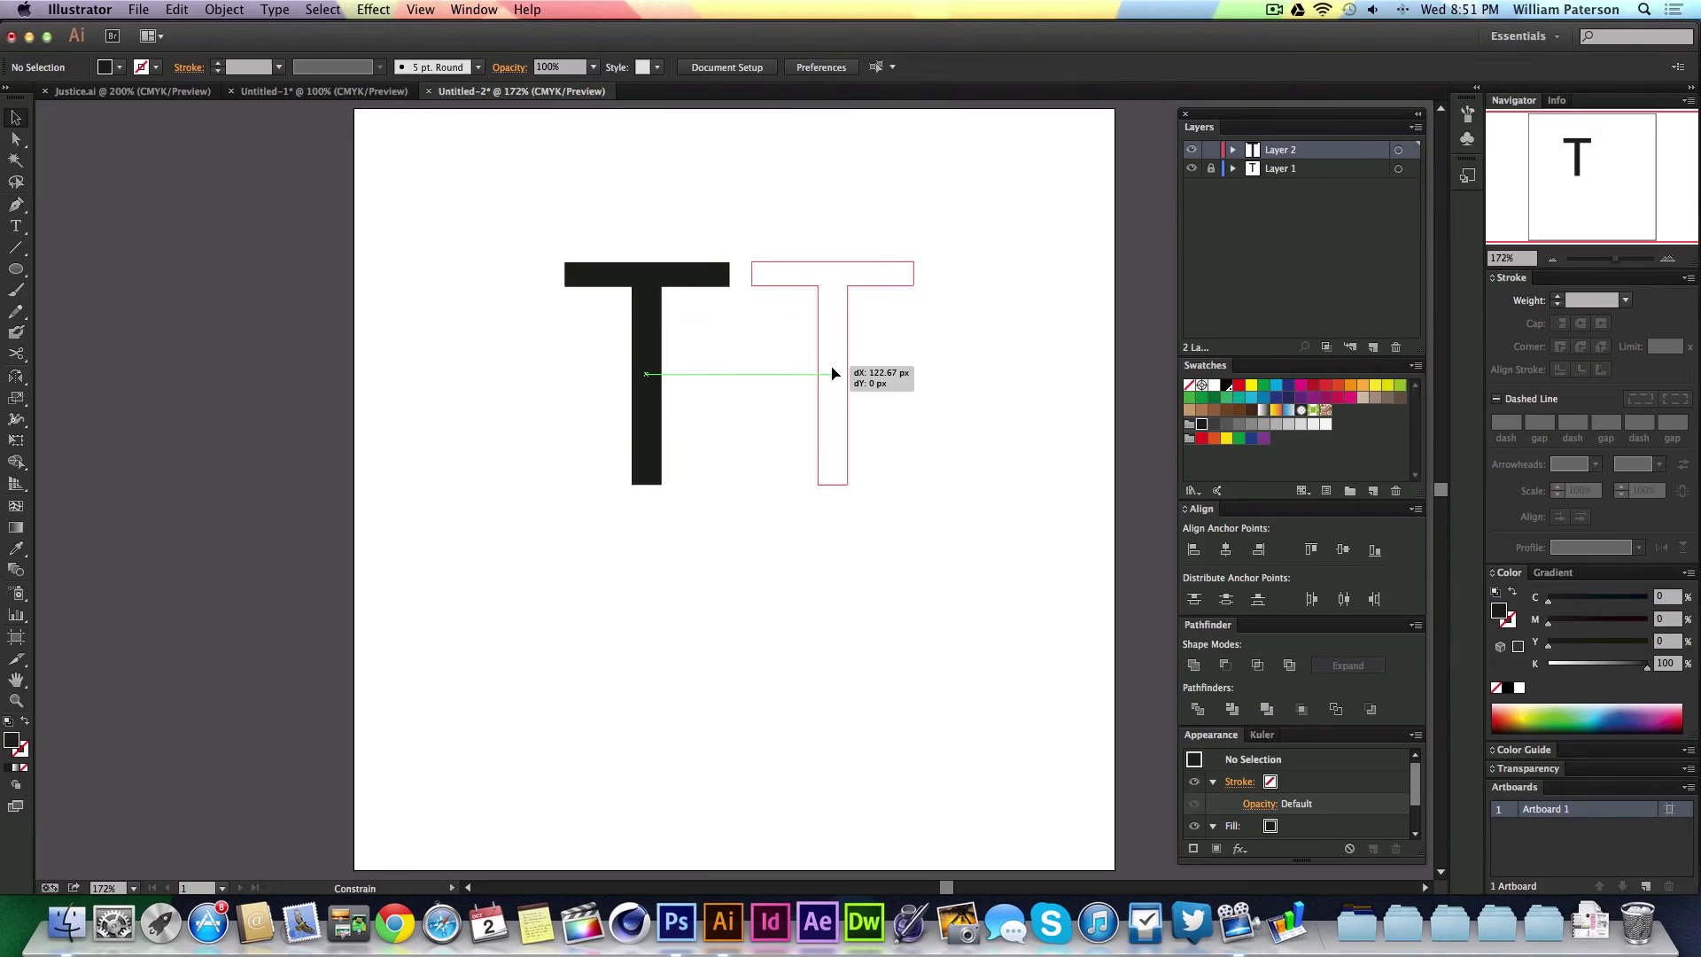
{"action": "left_click_drag", "start_coordinate": [833, 373], "coordinate": [846, 374]}
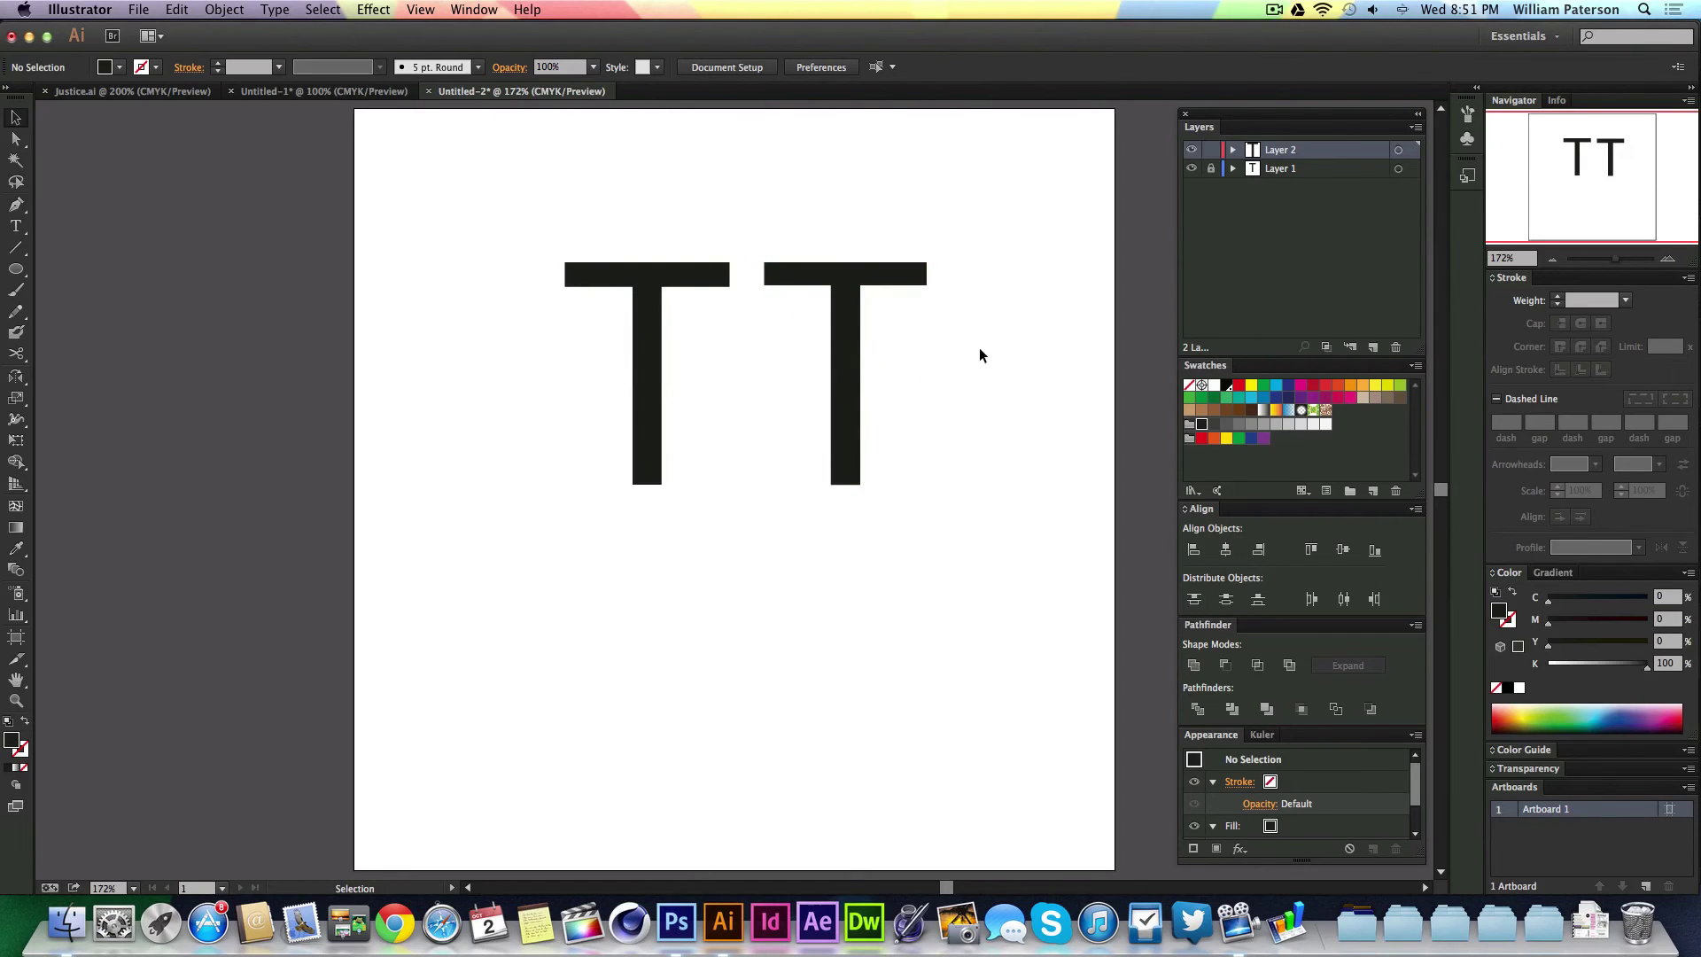
{"action": "left_click", "coordinate": [845, 376]}
{"action": "key", "text": "Delete"}
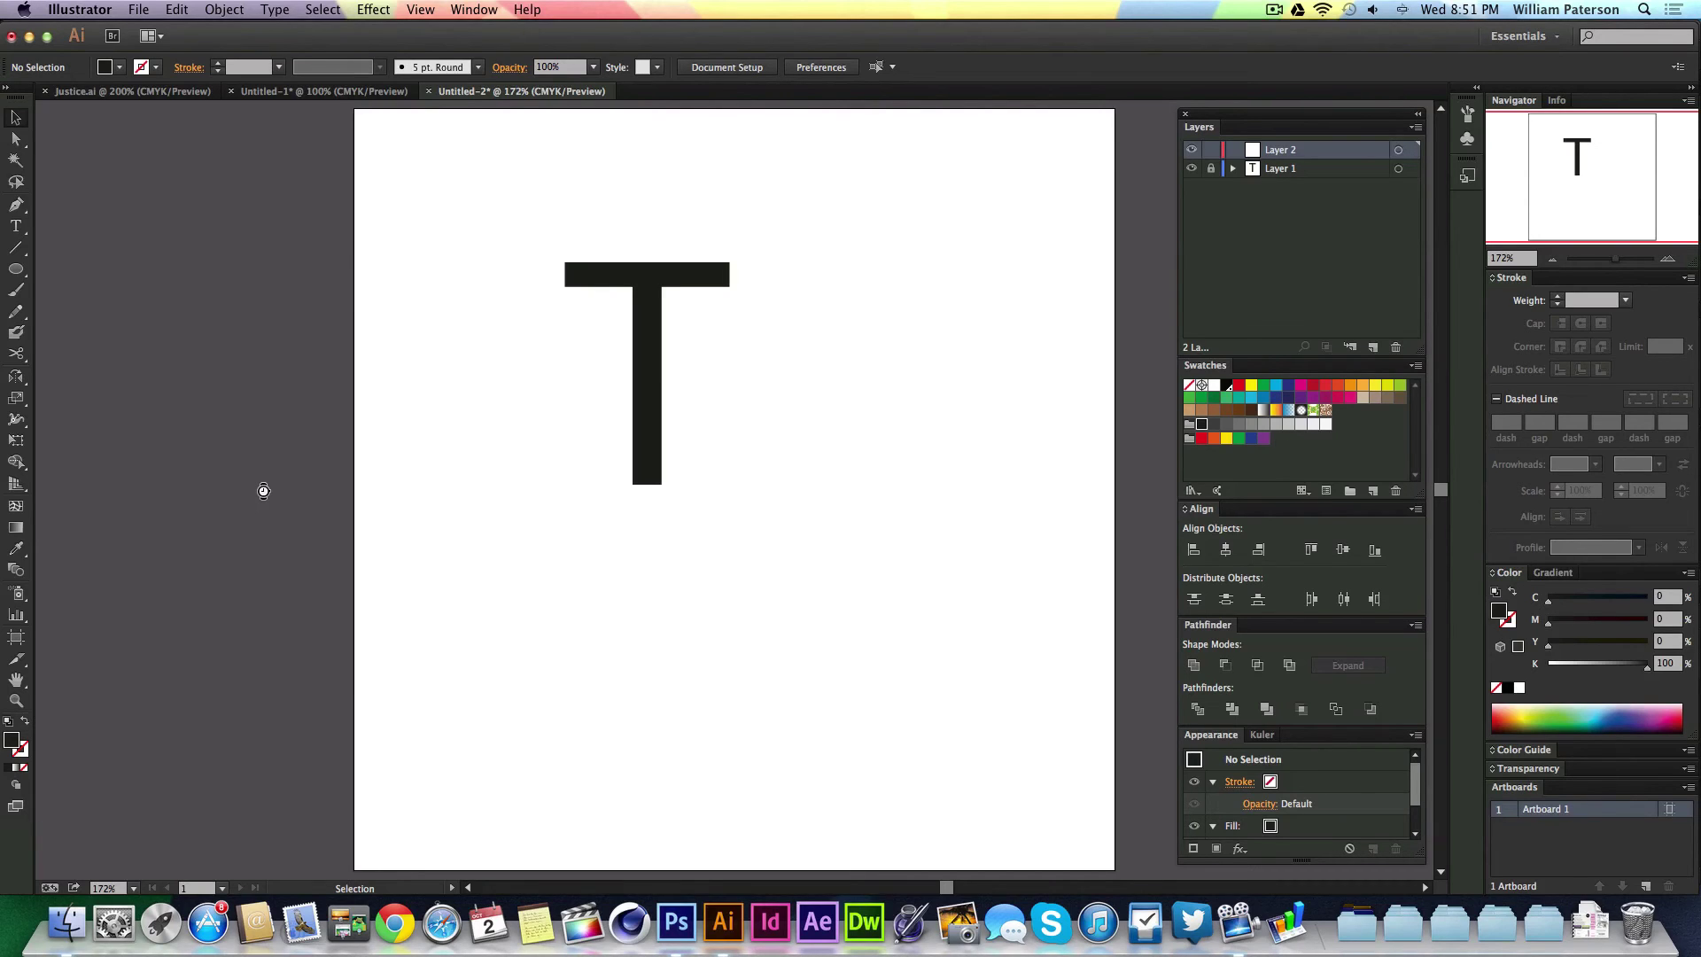
{"action": "left_click", "coordinate": [1395, 921]}
{"action": "left_click", "coordinate": [1054, 679]}
Delete the T's layer and draw a square with the Rectangle tool on the page
{"action": "left_click_drag", "start_coordinate": [1359, 156], "coordinate": [1396, 348]}
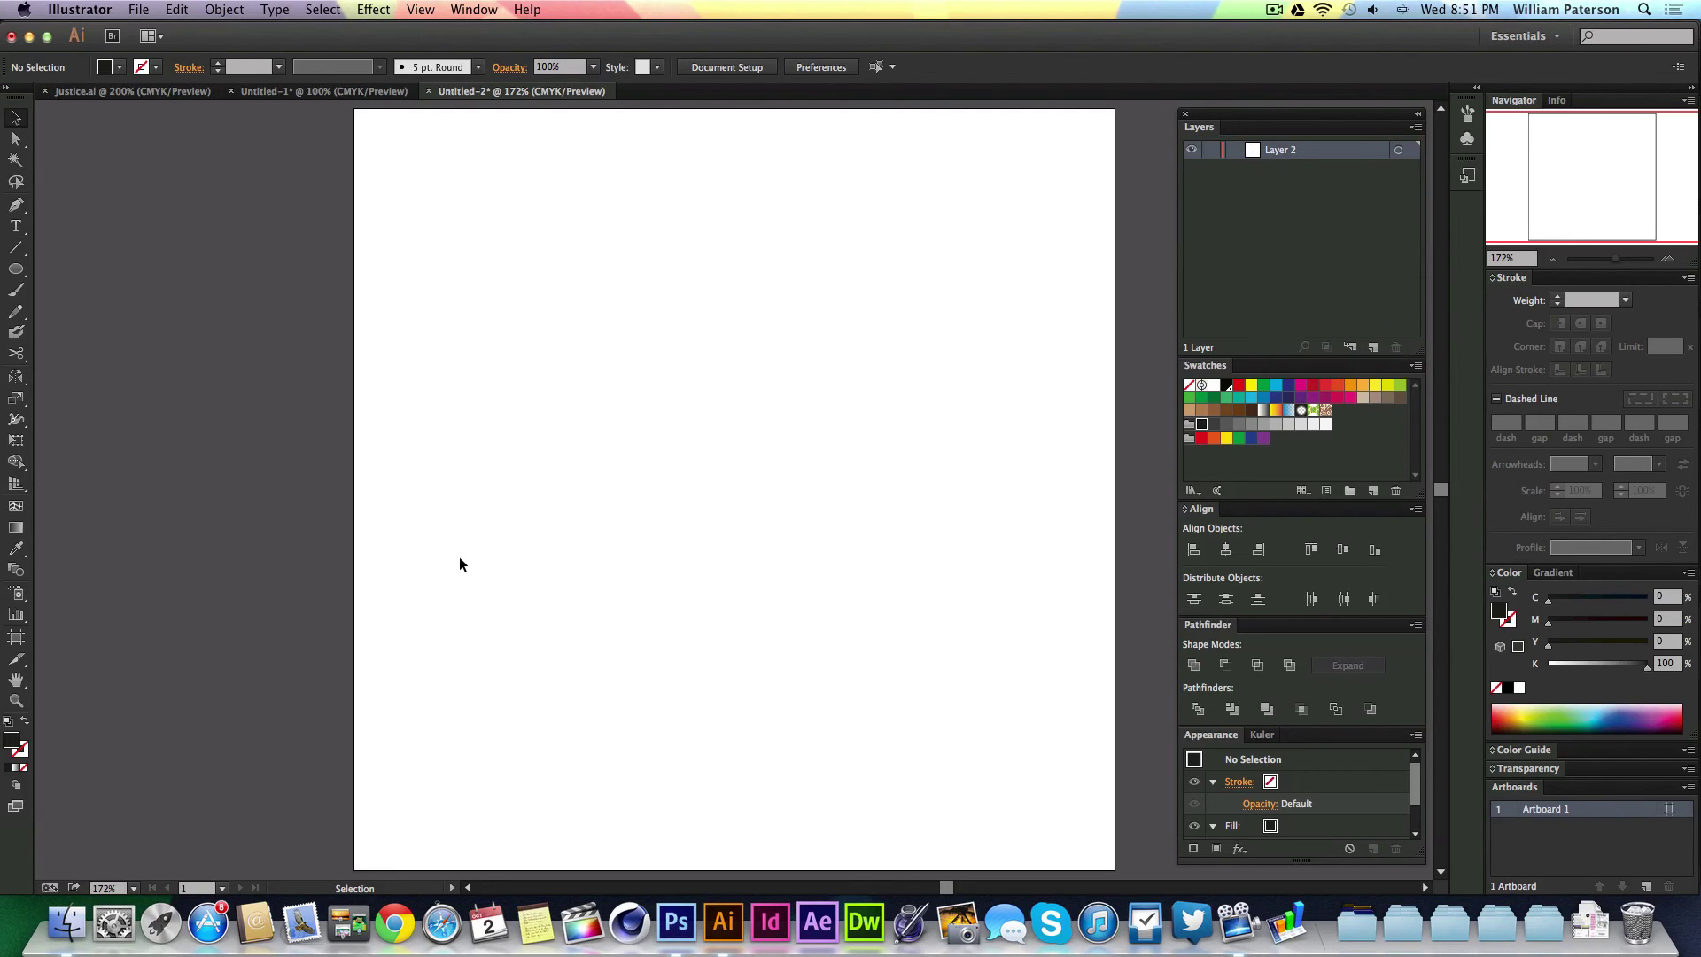
{"action": "key", "text": "m"}
{"action": "left_click_drag", "start_coordinate": [529, 396], "coordinate": [818, 620]}
{"action": "key", "text": "v"}
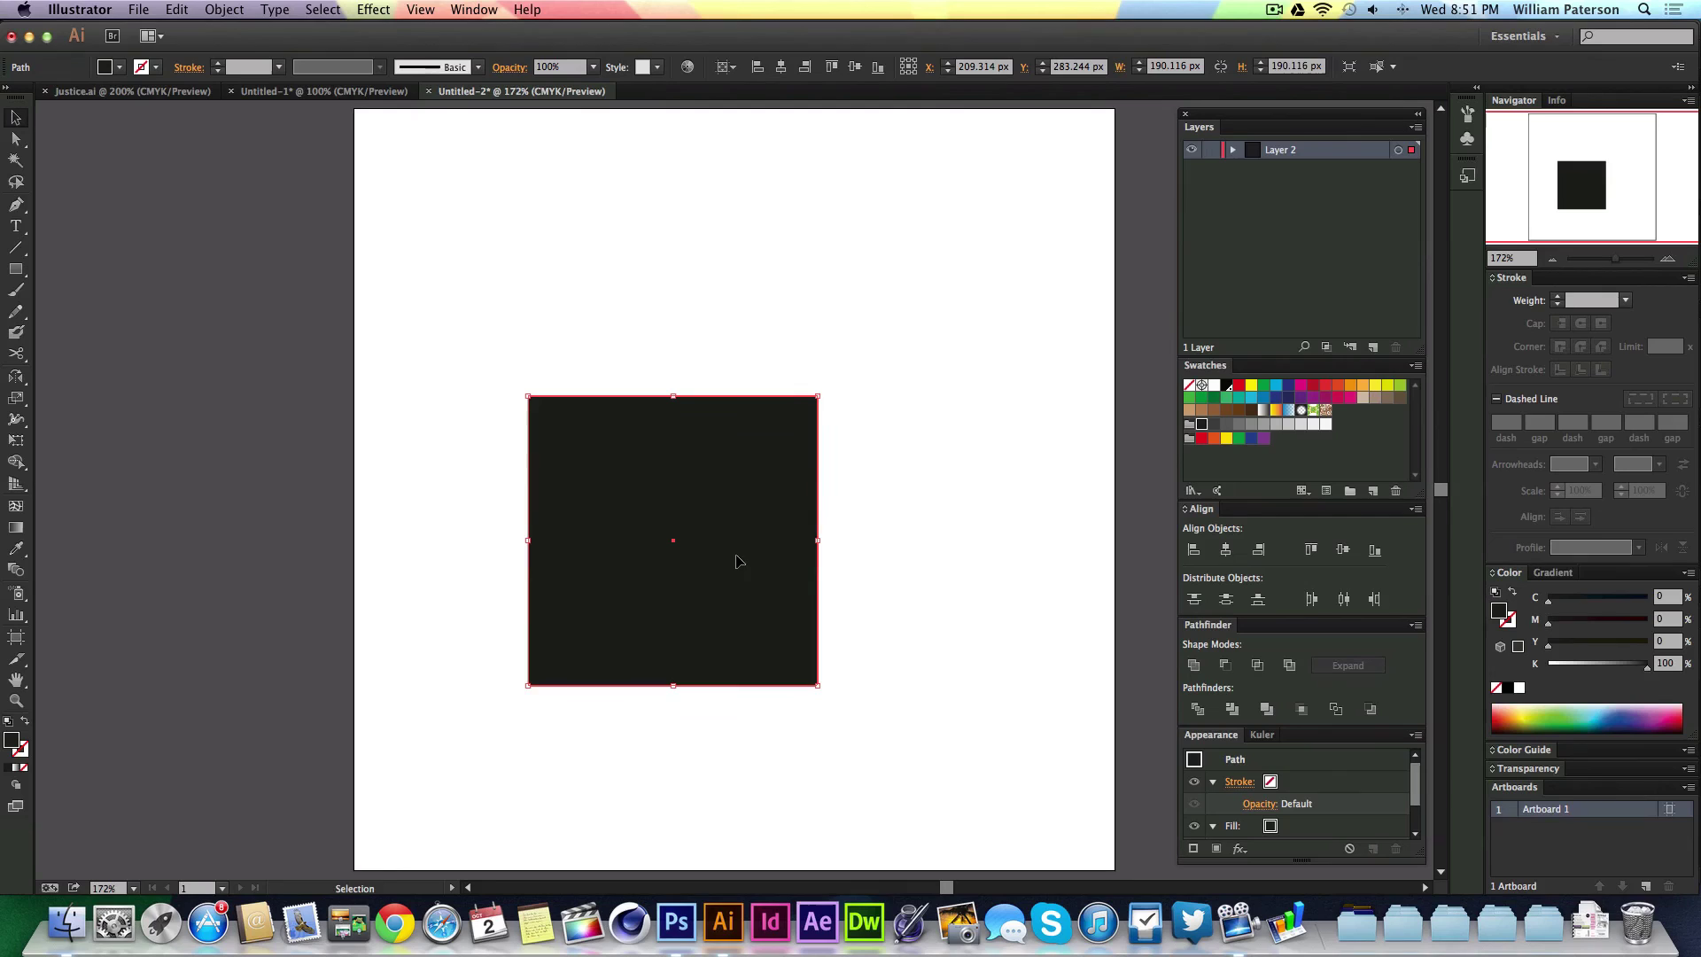
{"action": "left_click_drag", "start_coordinate": [736, 562], "coordinate": [823, 454]}
Fill the 190 px square with Black and centre it horizontally and vertically on the artboard
{"action": "left_click", "coordinate": [991, 534]}
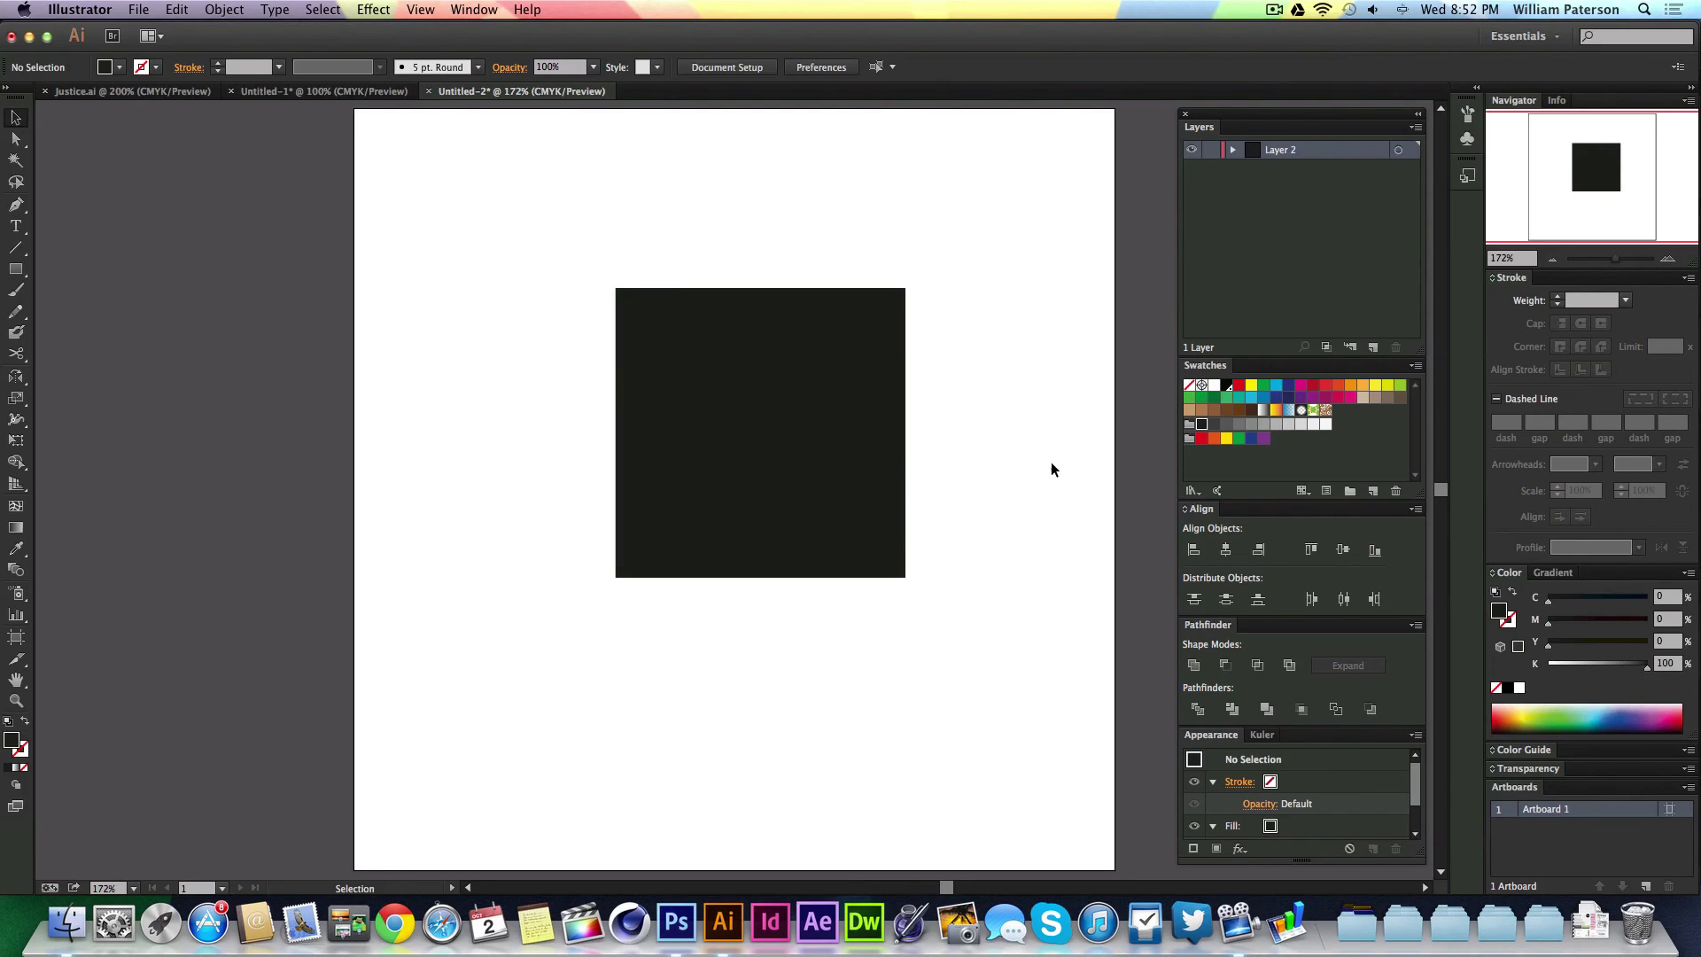
{"action": "left_click_drag", "start_coordinate": [1019, 537], "coordinate": [843, 425]}
{"action": "left_click", "coordinate": [1226, 384]}
{"action": "left_click", "coordinate": [781, 67]}
{"action": "left_click", "coordinate": [854, 67]}
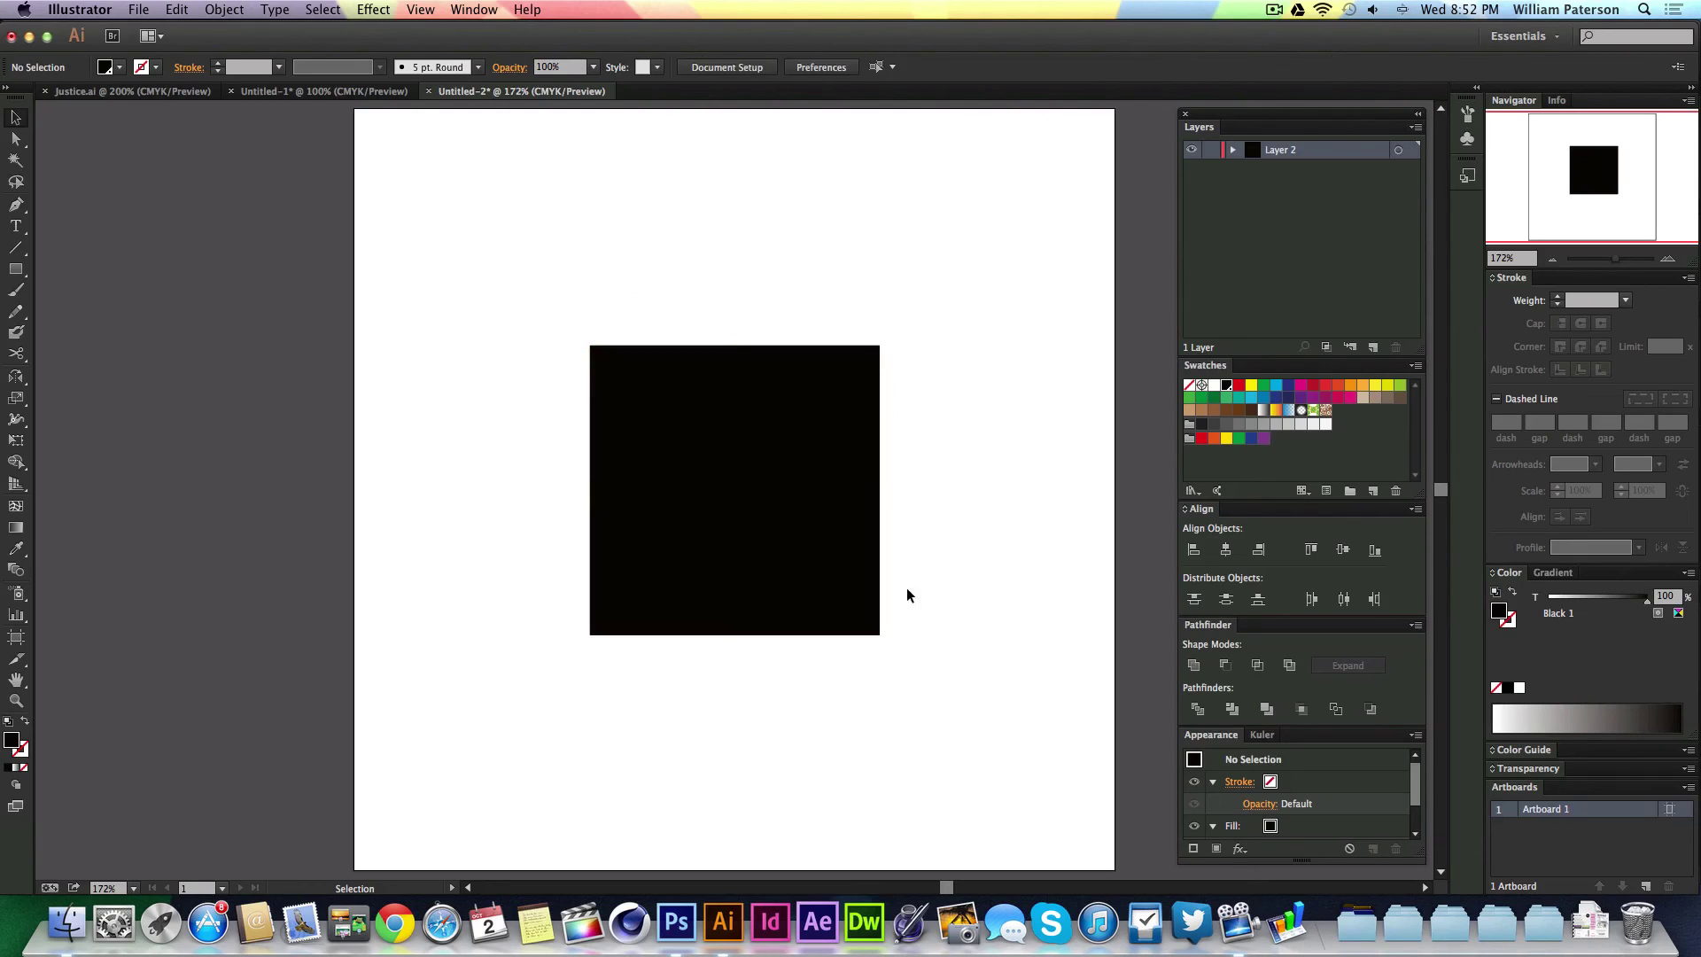
{"action": "left_click_drag", "start_coordinate": [971, 491], "coordinate": [748, 648]}
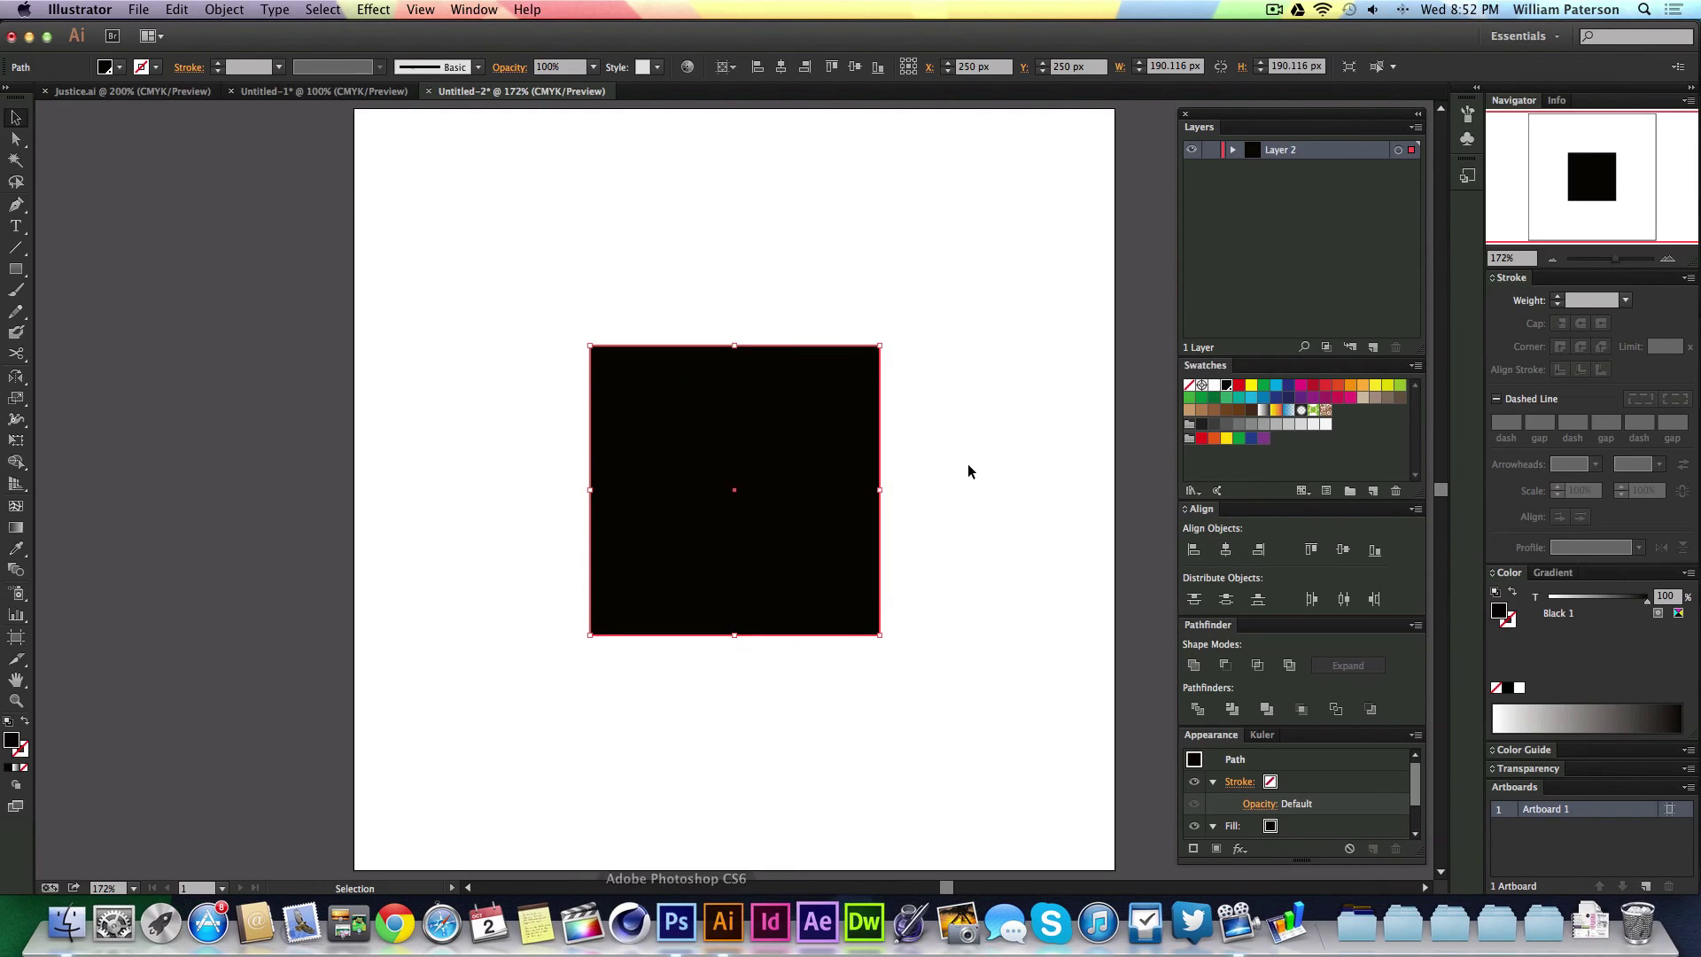
{"action": "left_click", "coordinate": [943, 440]}
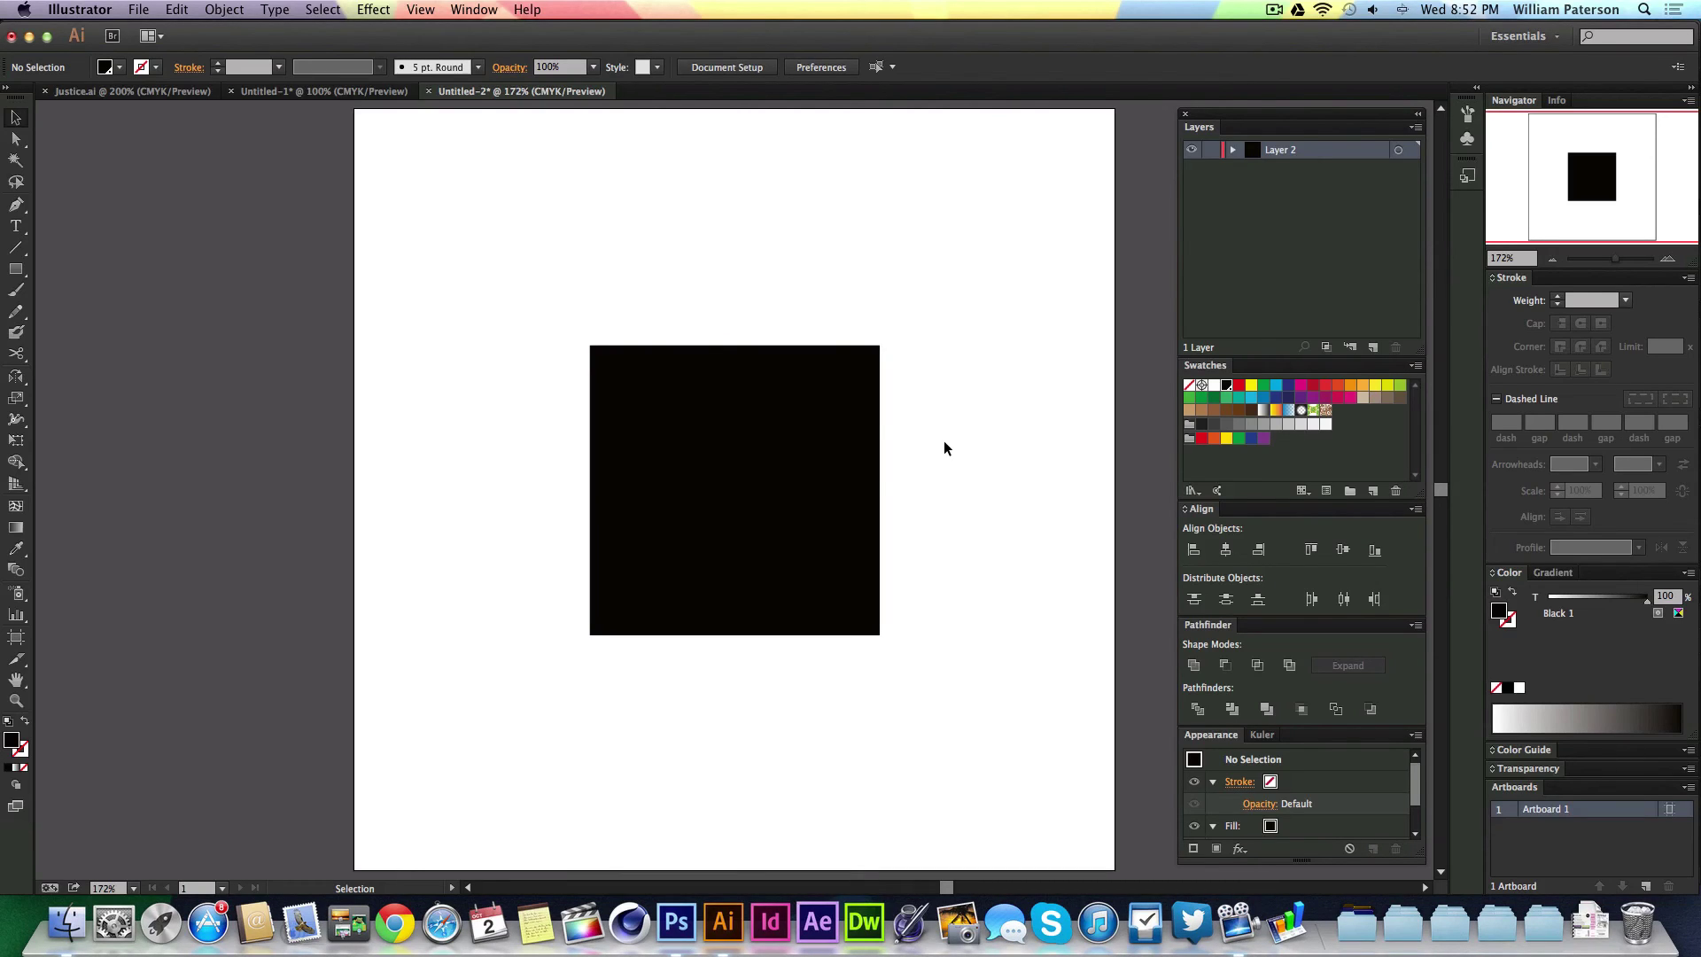
Add an anchor to the black square's top edge and drag it down into a V-notch
{"action": "left_click", "coordinate": [807, 424]}
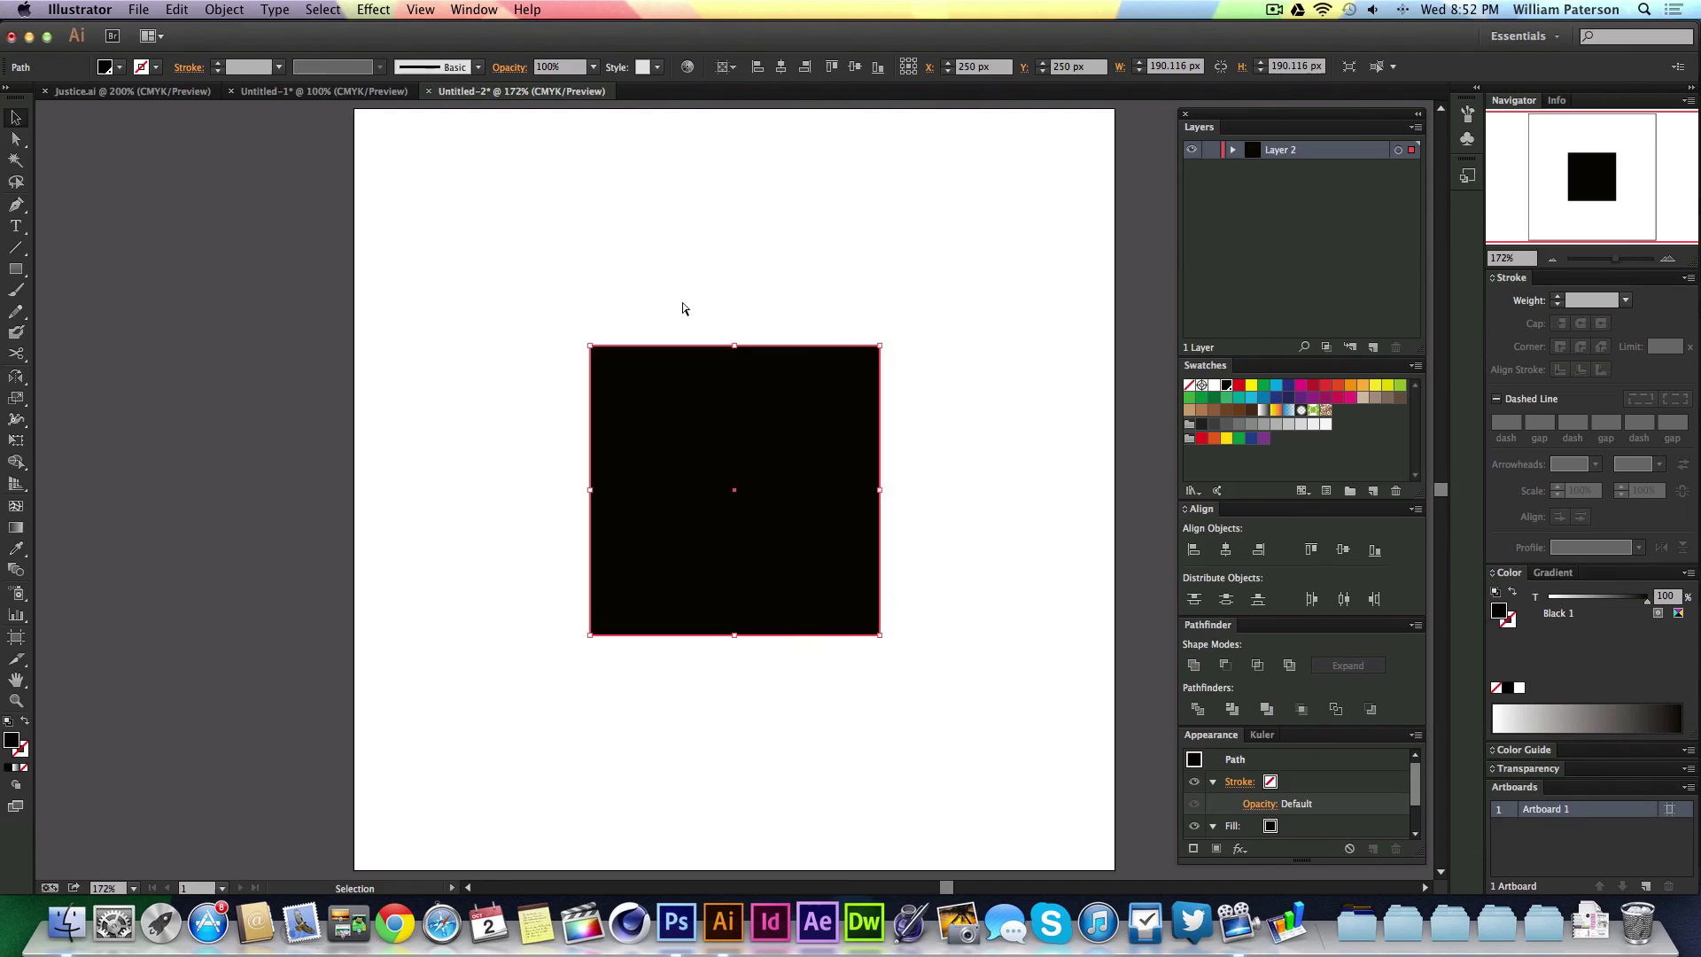
{"action": "key", "text": "a"}
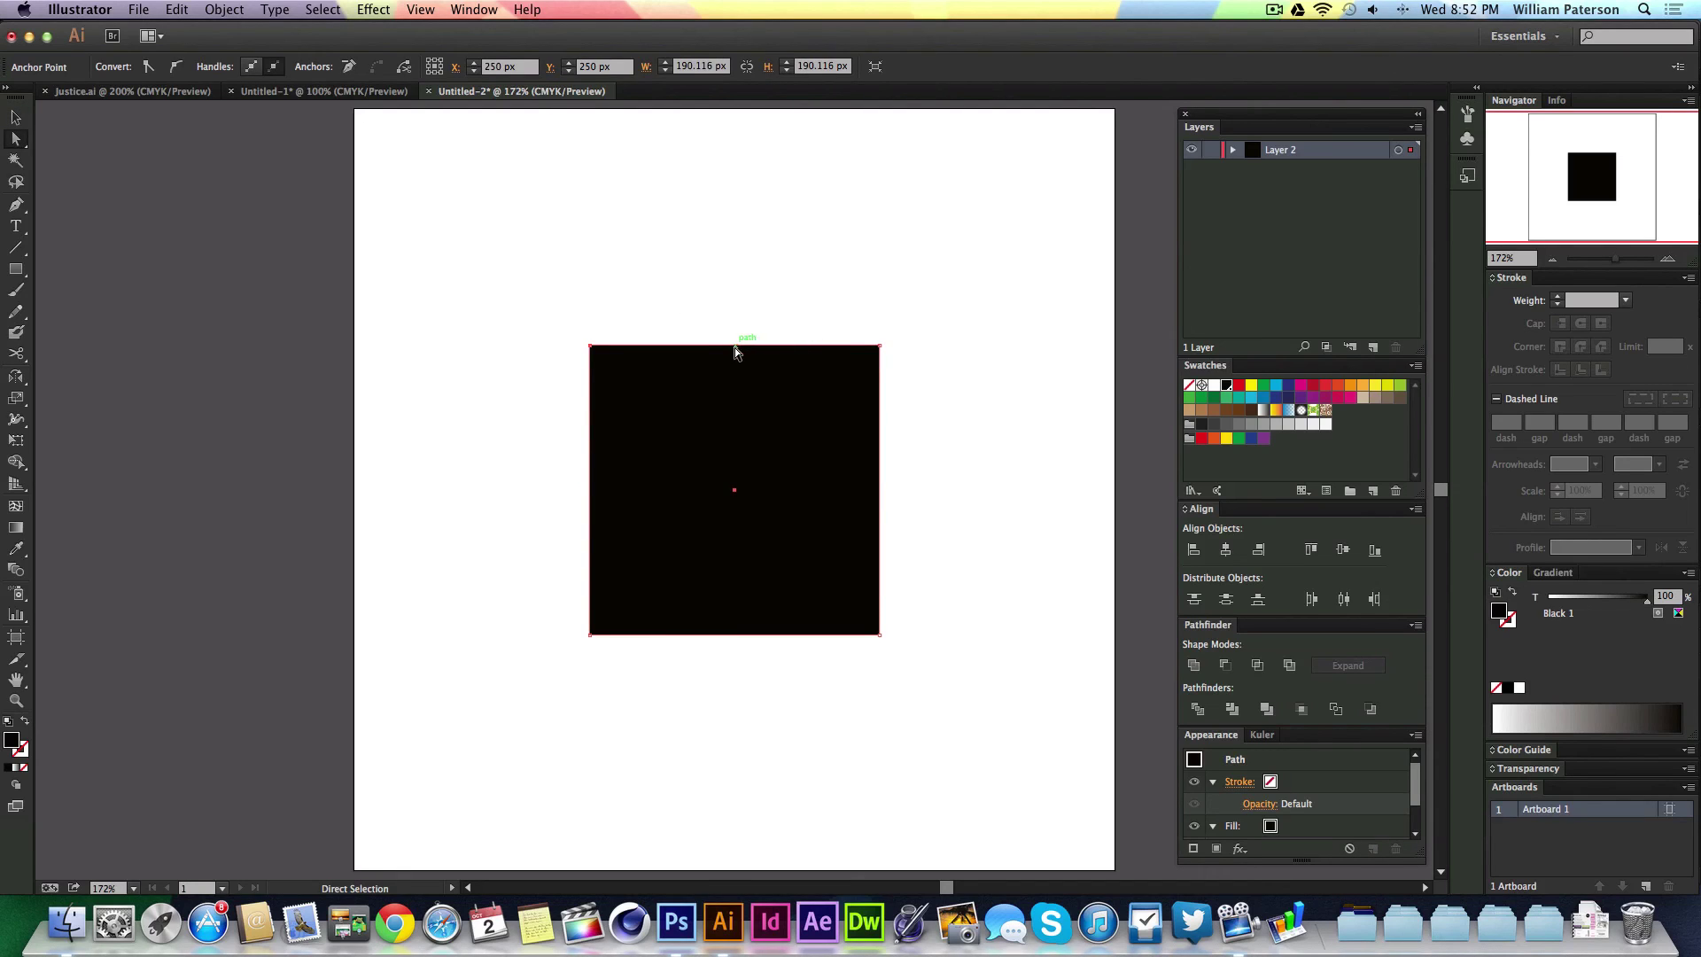
{"action": "key", "text": "plus"}
{"action": "left_click", "coordinate": [730, 346]}
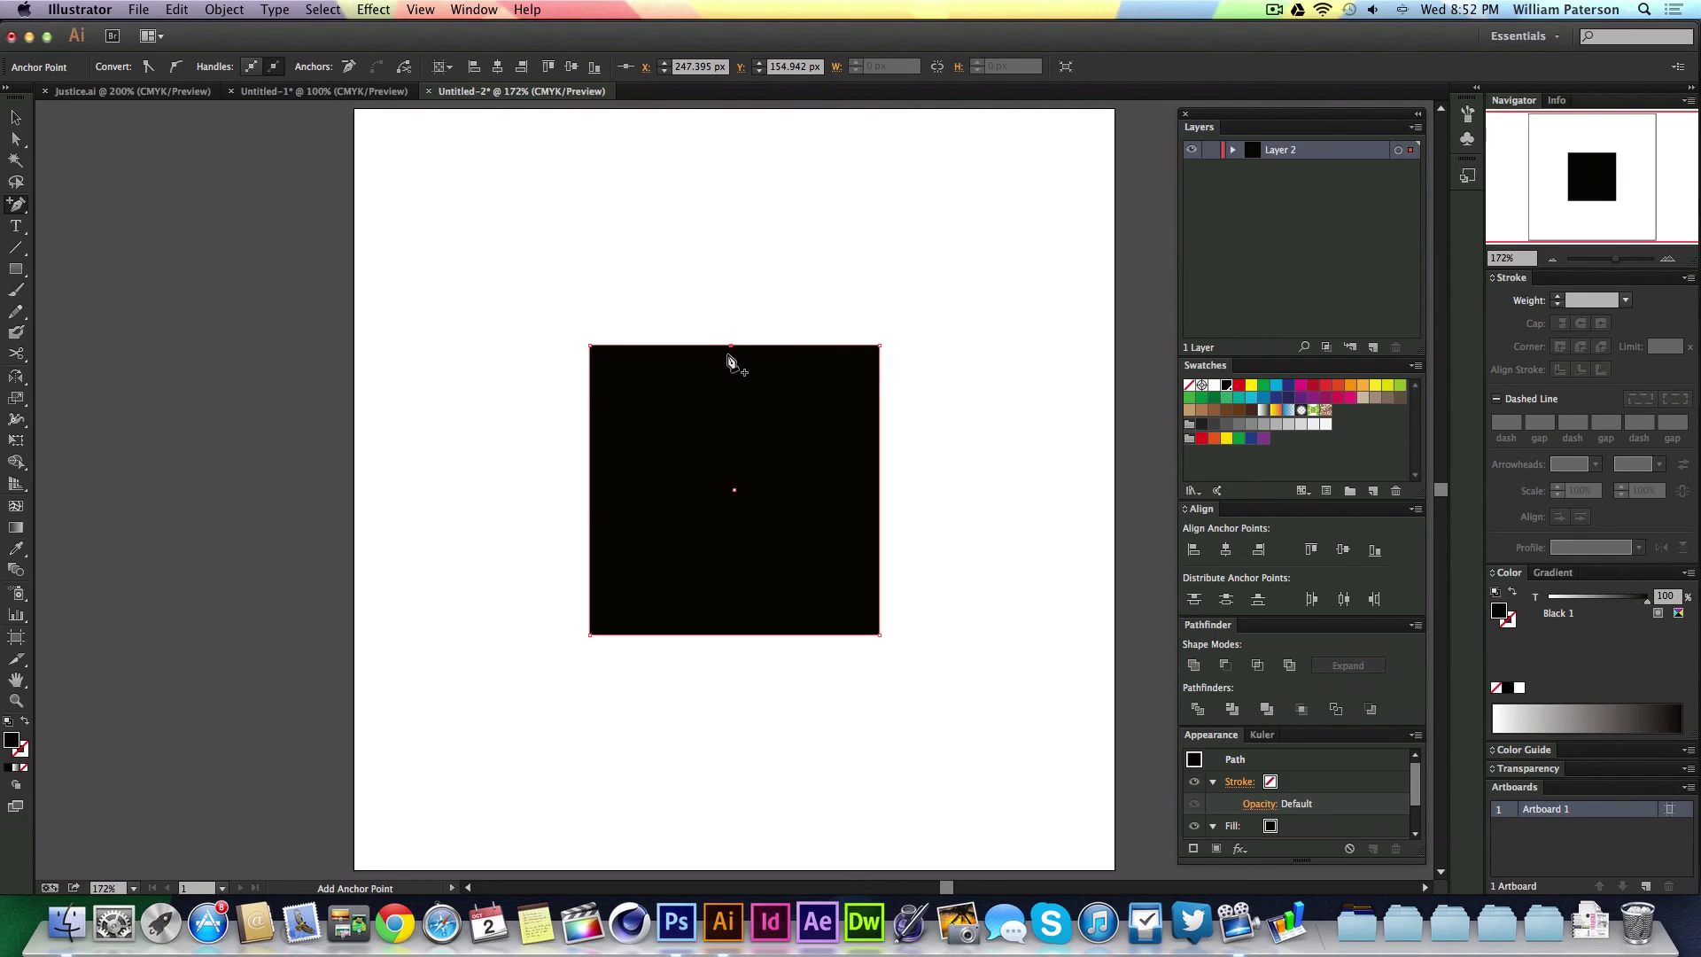
{"action": "key", "text": "a"}
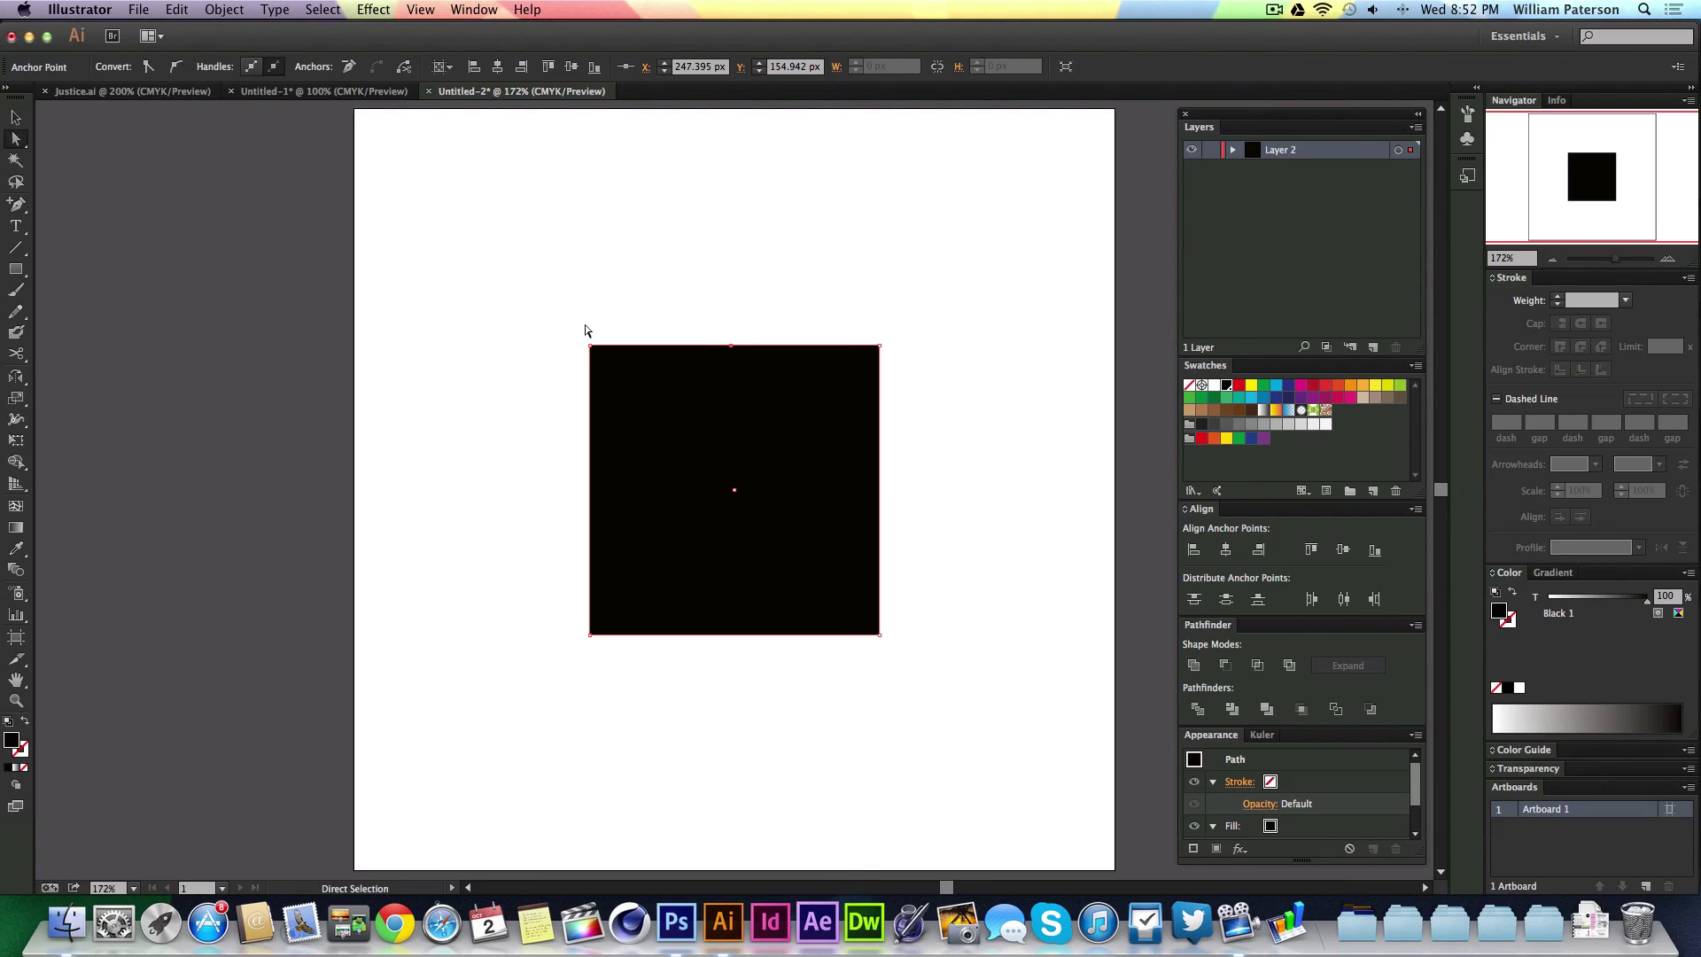
{"action": "left_click_drag", "start_coordinate": [731, 346], "coordinate": [901, 387]}
Move the notched black shape toward the upper left
{"action": "key", "text": "v"}
{"action": "left_click", "coordinate": [889, 369]}
{"action": "key", "text": "a"}
{"action": "key", "text": "v"}
{"action": "left_click", "coordinate": [1057, 339]}
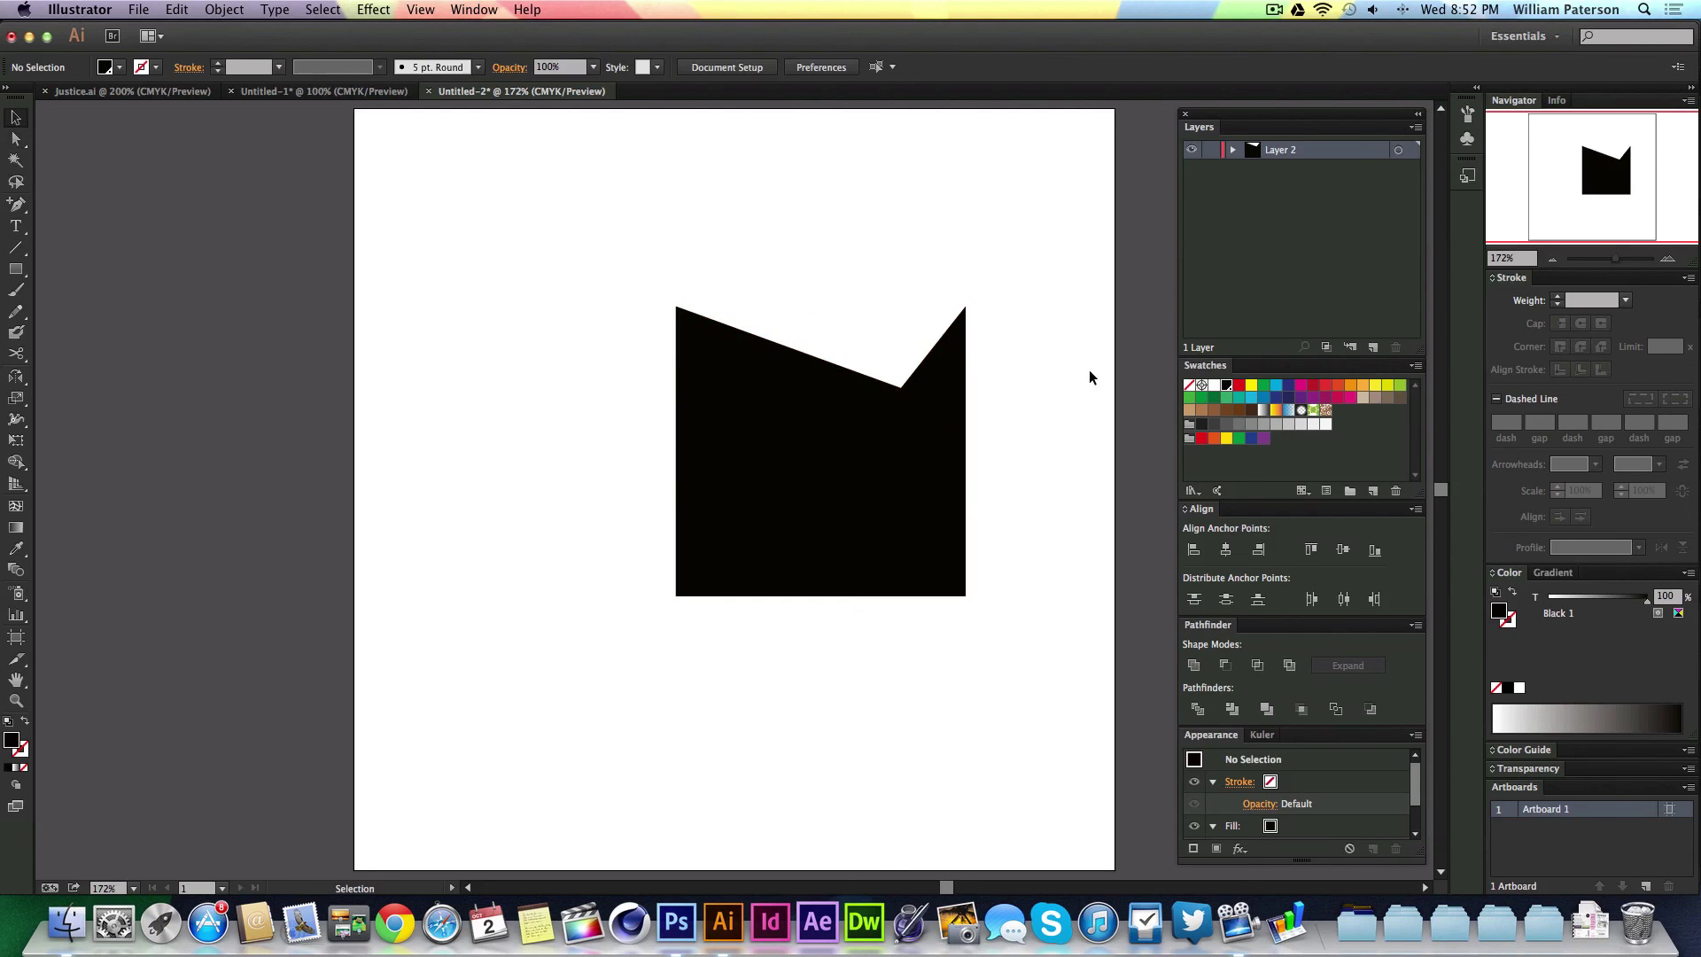
{"action": "left_click_drag", "start_coordinate": [874, 513], "coordinate": [653, 403]}
Marquee-select the notched black shape and remove it with Cmd+X, leaving only the empty Layer 2
{"action": "left_click", "coordinate": [856, 427]}
{"action": "left_click_drag", "start_coordinate": [839, 367], "coordinate": [620, 403]}
{"action": "key", "text": "super+x"}
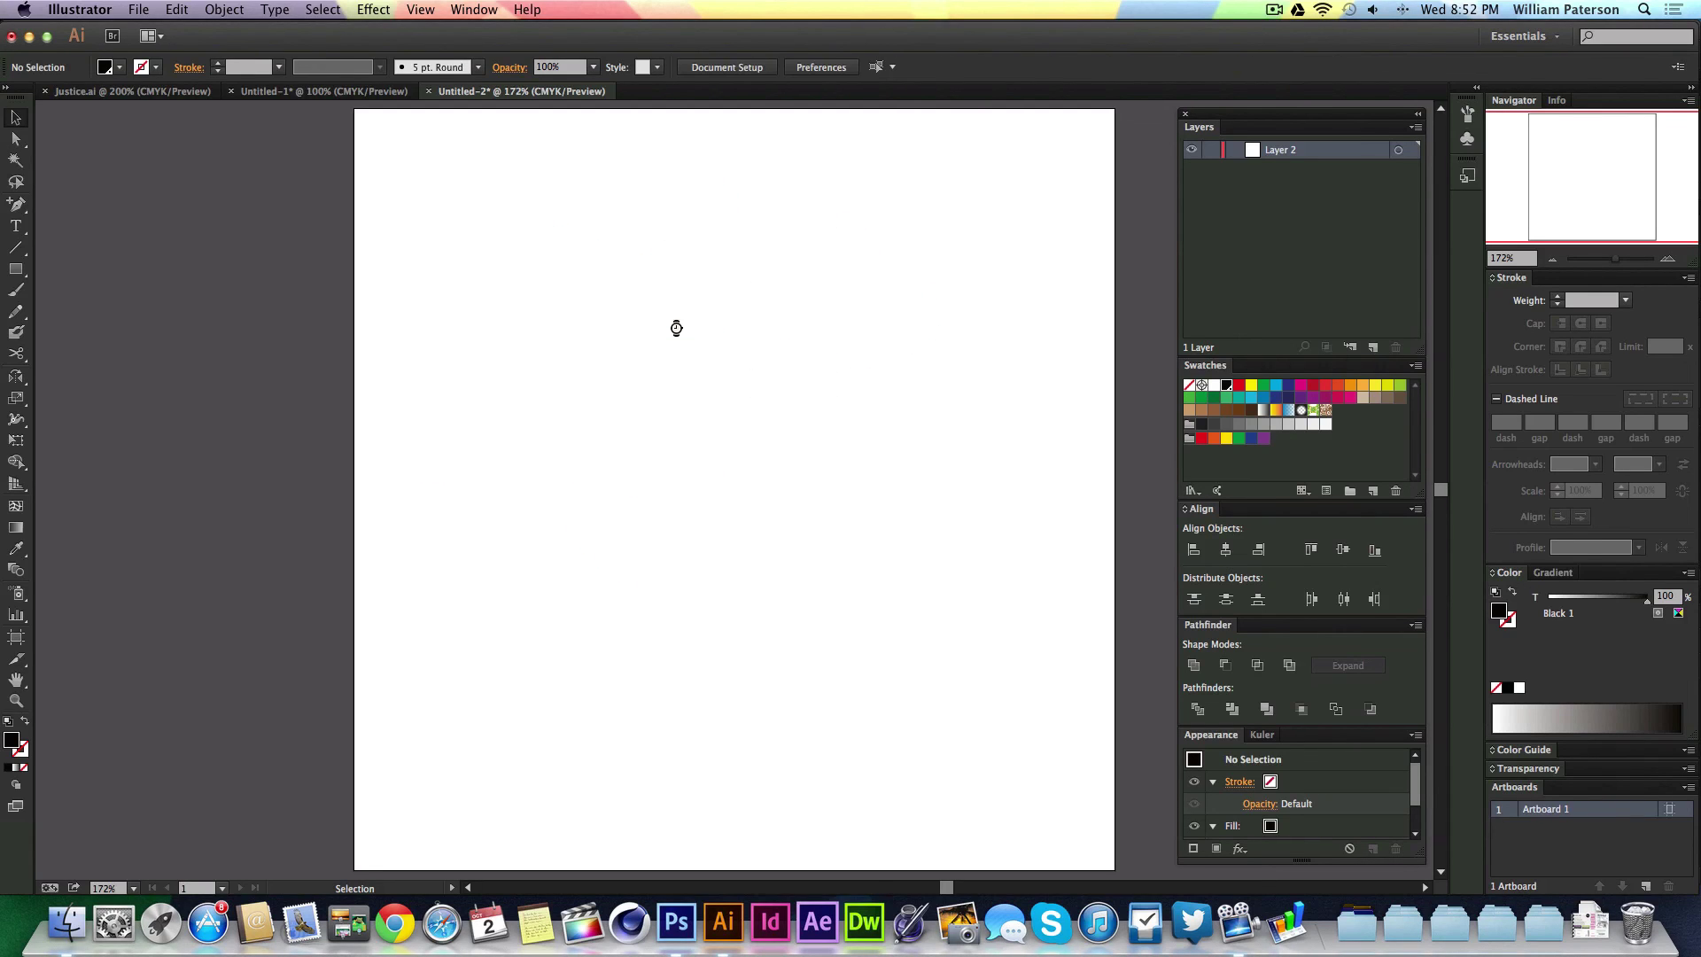